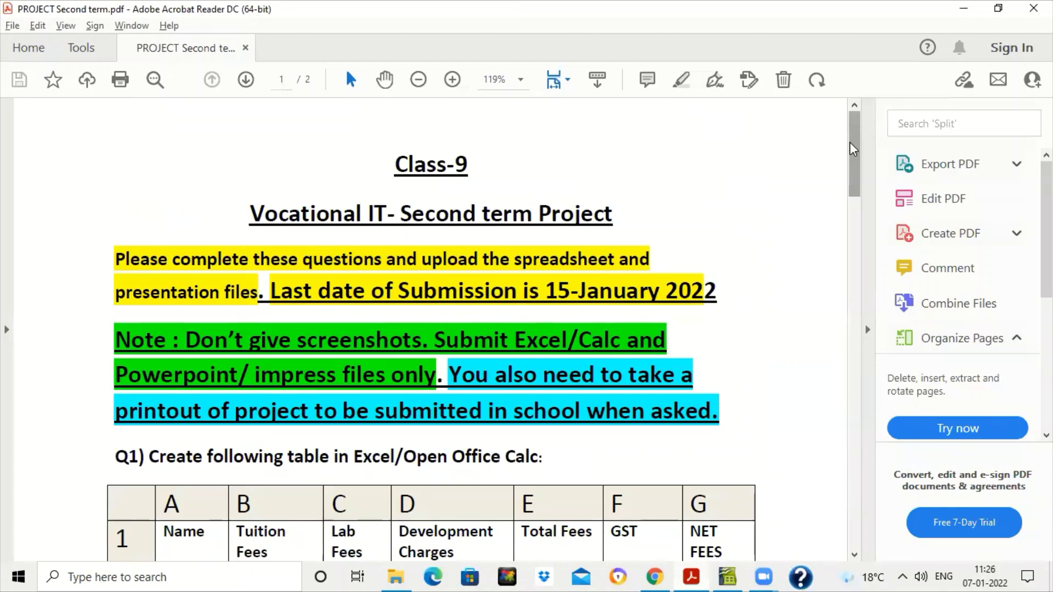
Review the Q1 fee table and its tasks in the project PDF, and switch to the OpenOffice Calc spreadsheet
left_click_drag(852, 150, 859, 205)
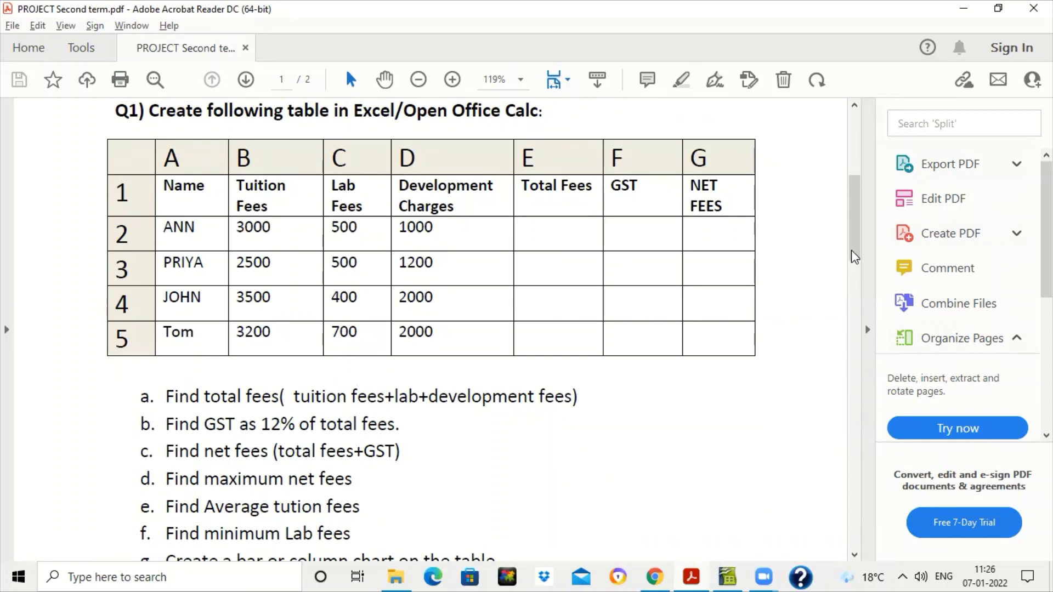
left_click_drag(854, 241, 860, 280)
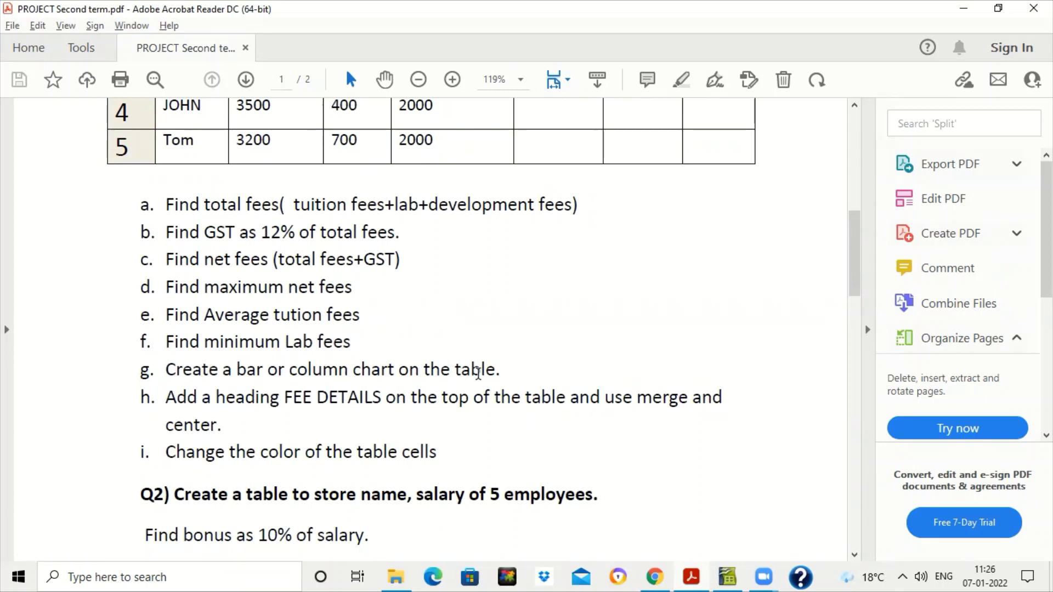
left_click_drag(857, 280, 859, 233)
scroll(859, 232, "down", 3)
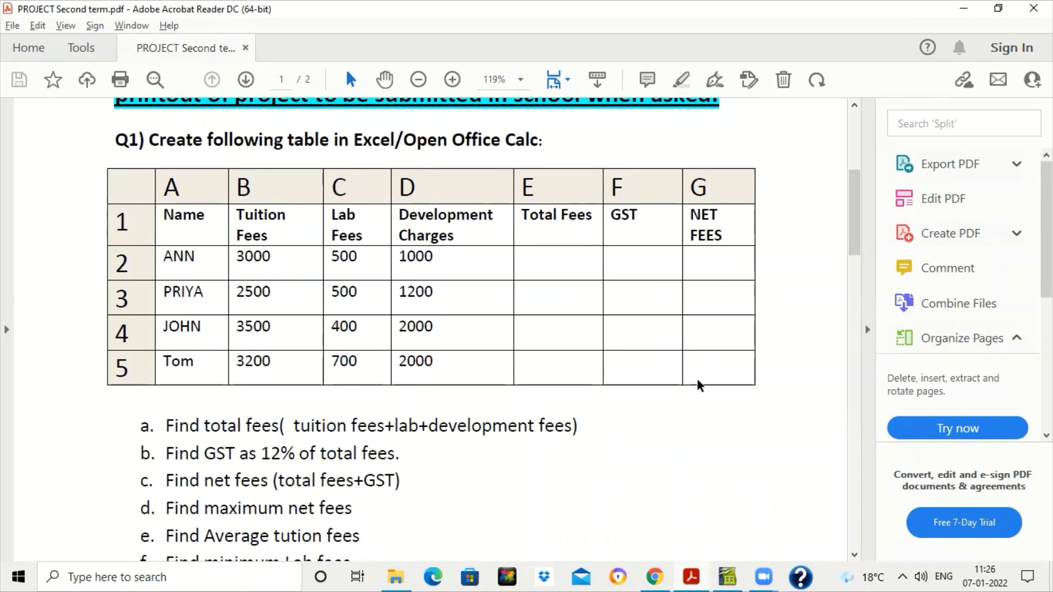
left_click(728, 576)
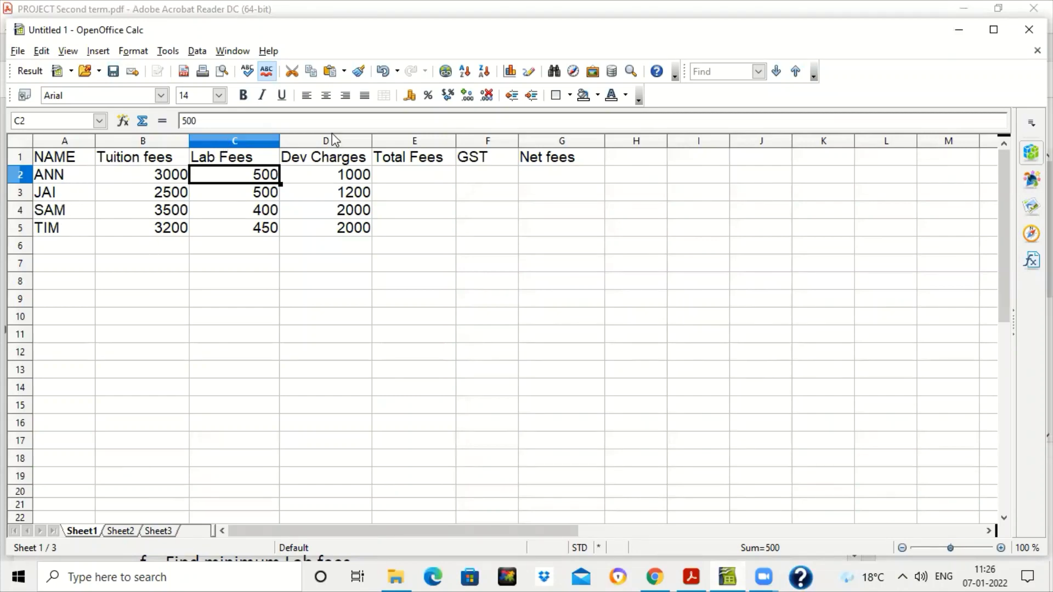
Calculate Total Fees in E2 with the formula =B2+C2+D2 and copy it down to E5
left_click(411, 174)
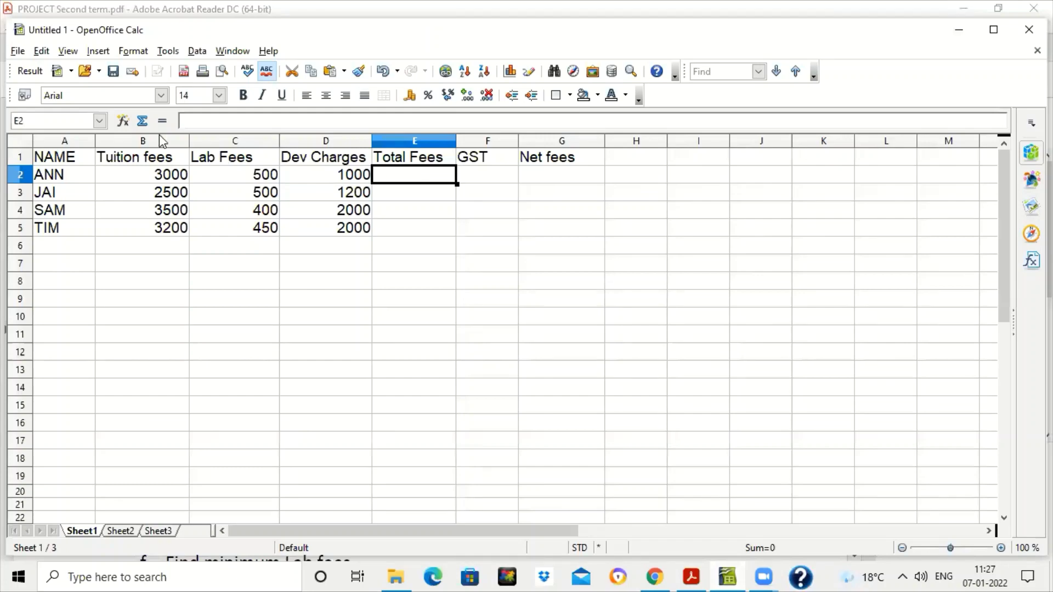
left_click(335, 160)
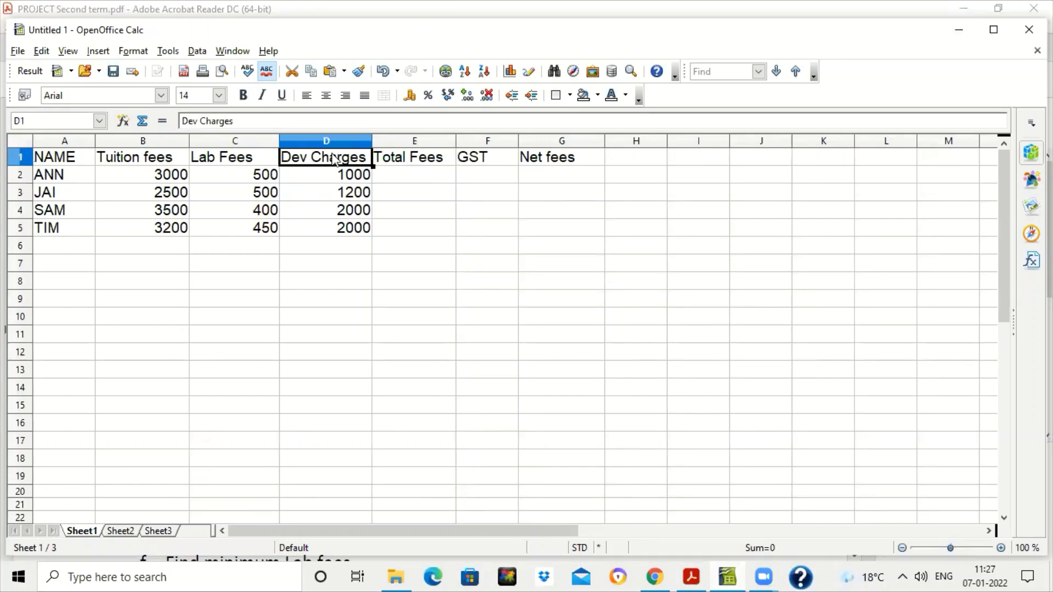
left_click(387, 181)
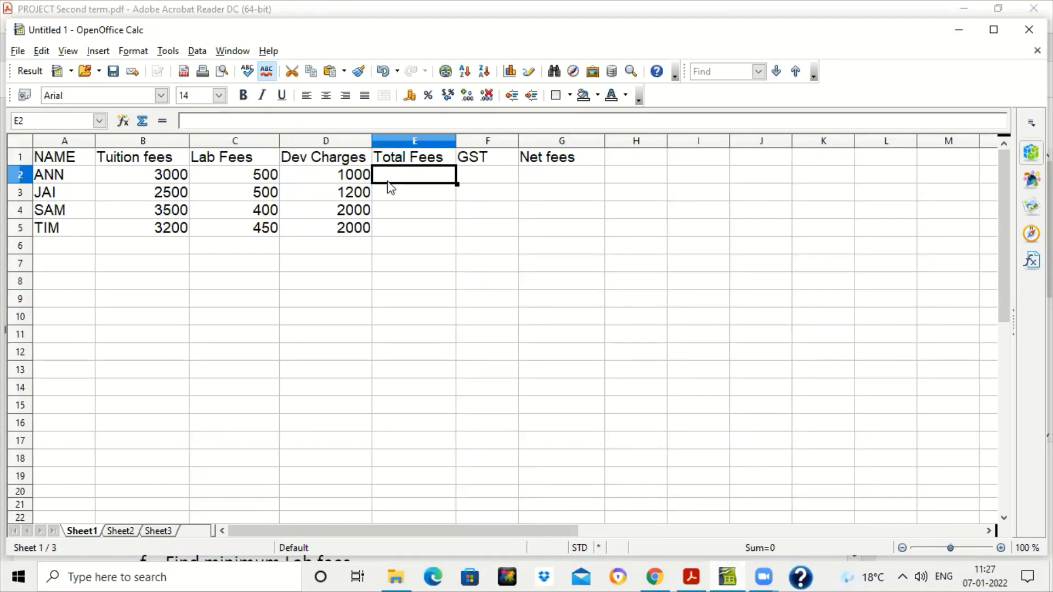
type("=")
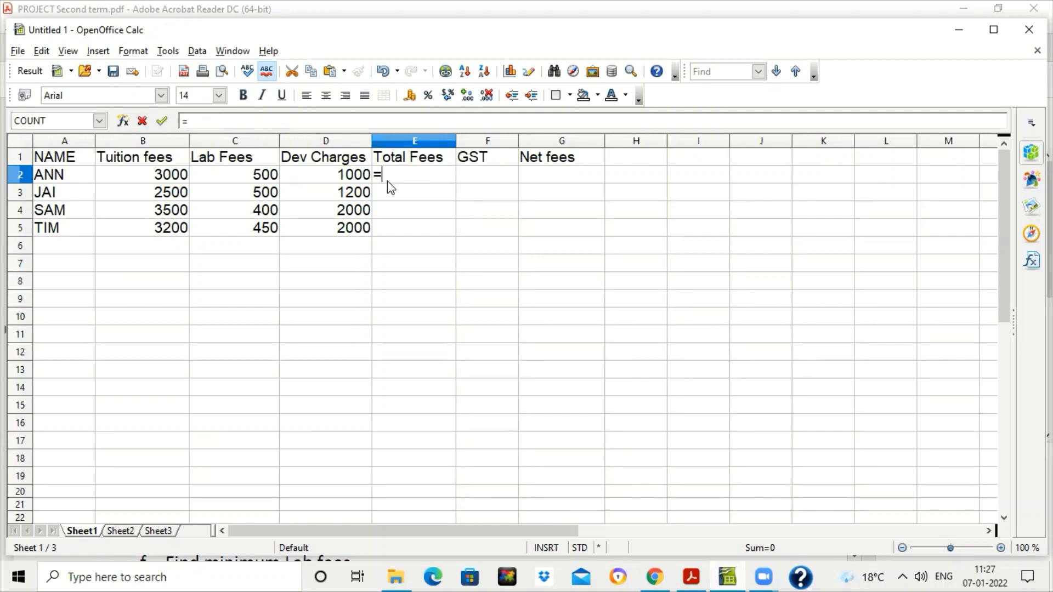
left_click(134, 182)
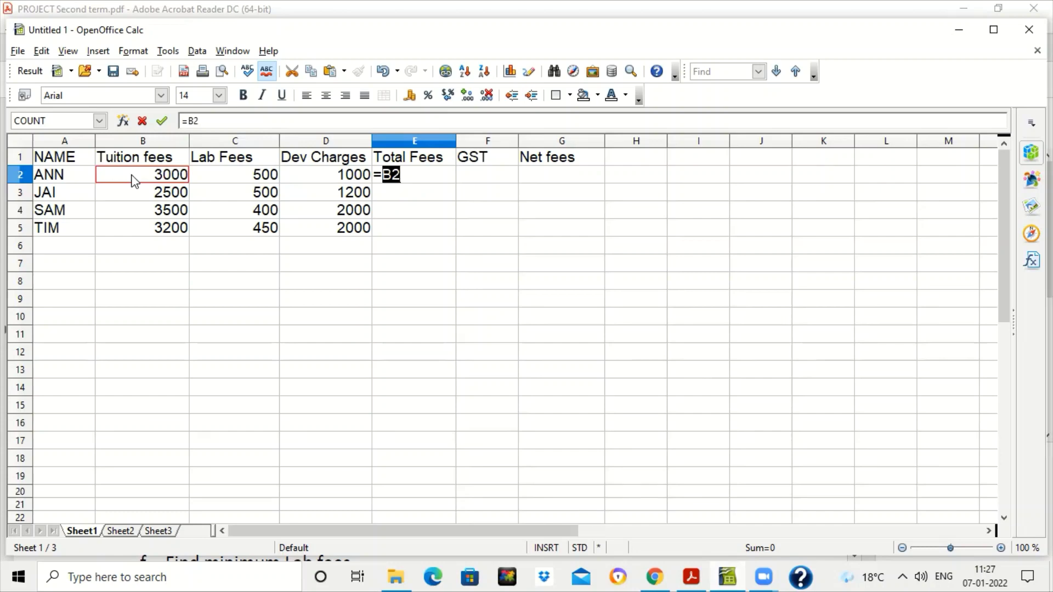
type("+")
left_click(199, 183)
type("+")
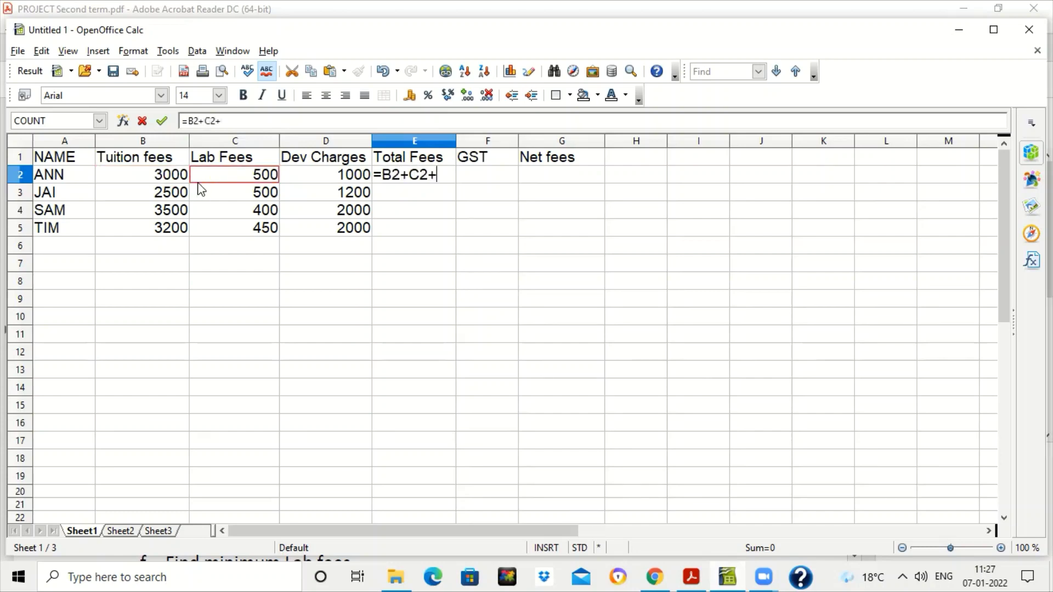
left_click(326, 178)
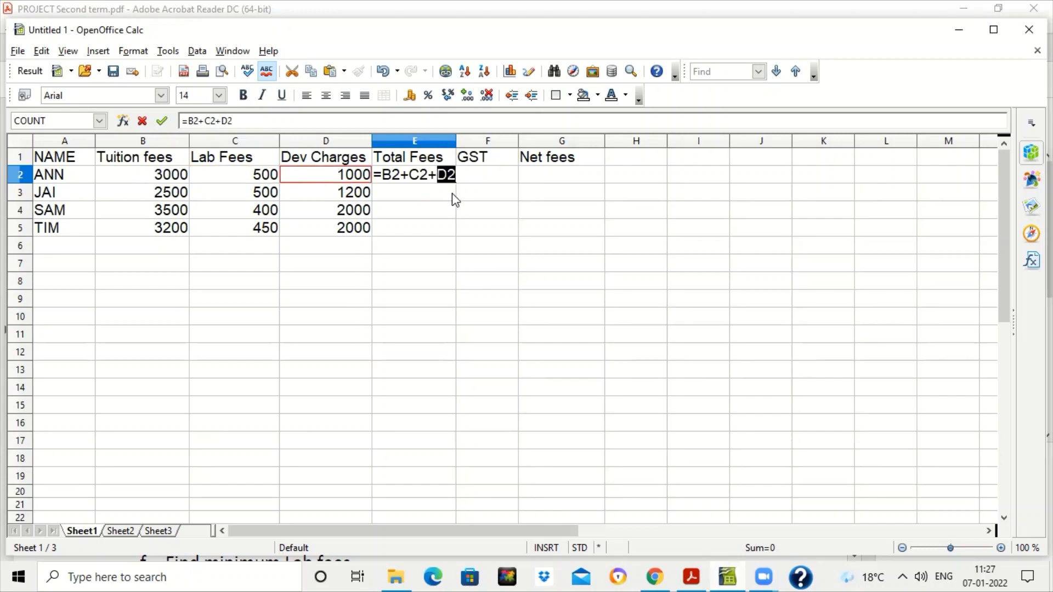
key("Return")
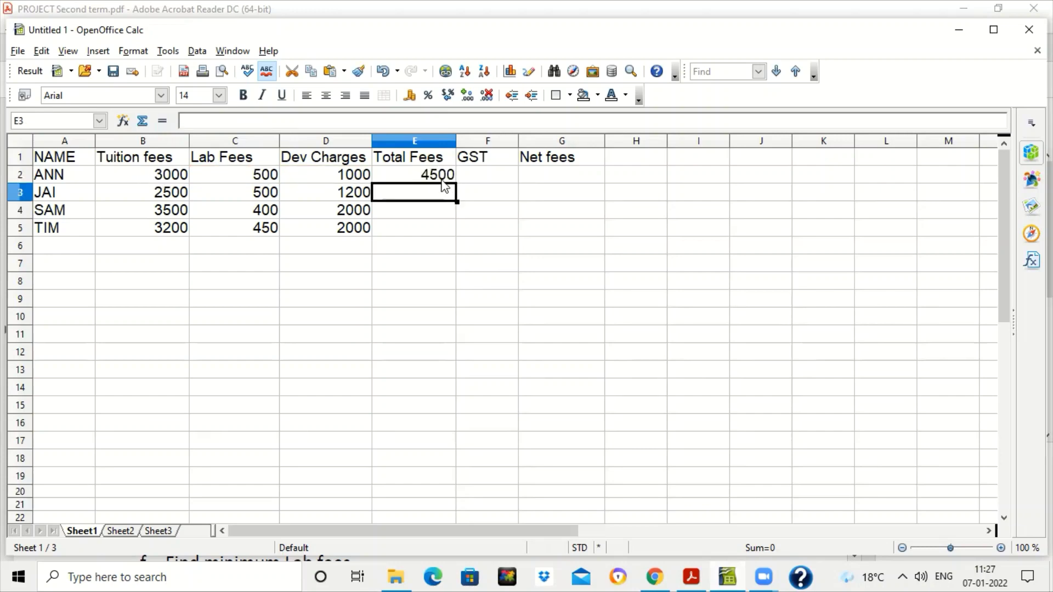
left_click(442, 171)
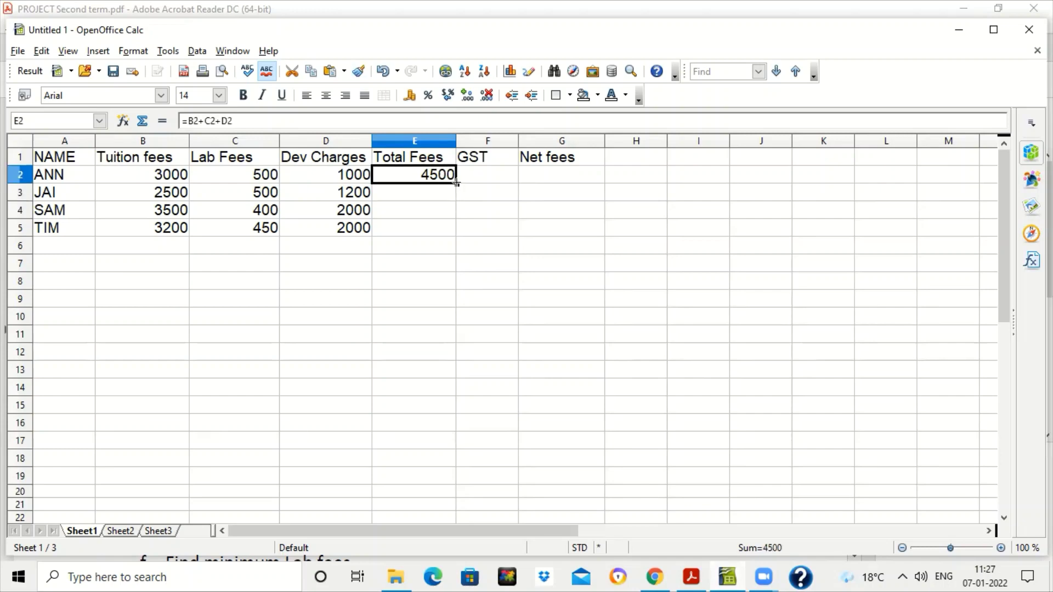
left_click_drag(457, 184, 456, 238)
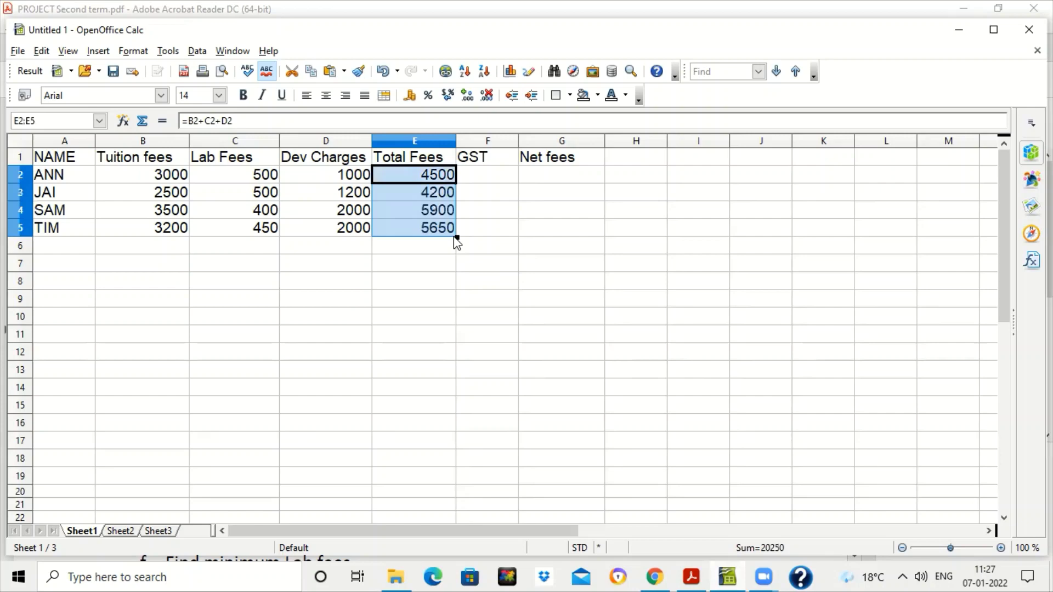
Check the GST task in the project PDF and enter the formula =12/100*E2 in cell F2 of the Calc sheet
left_click(497, 175)
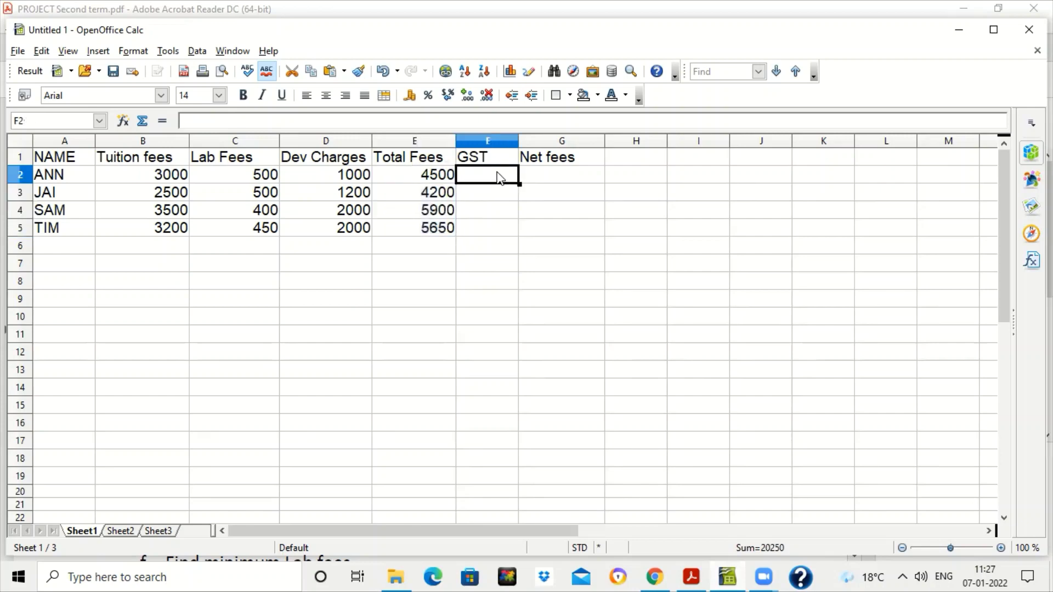
left_click(687, 576)
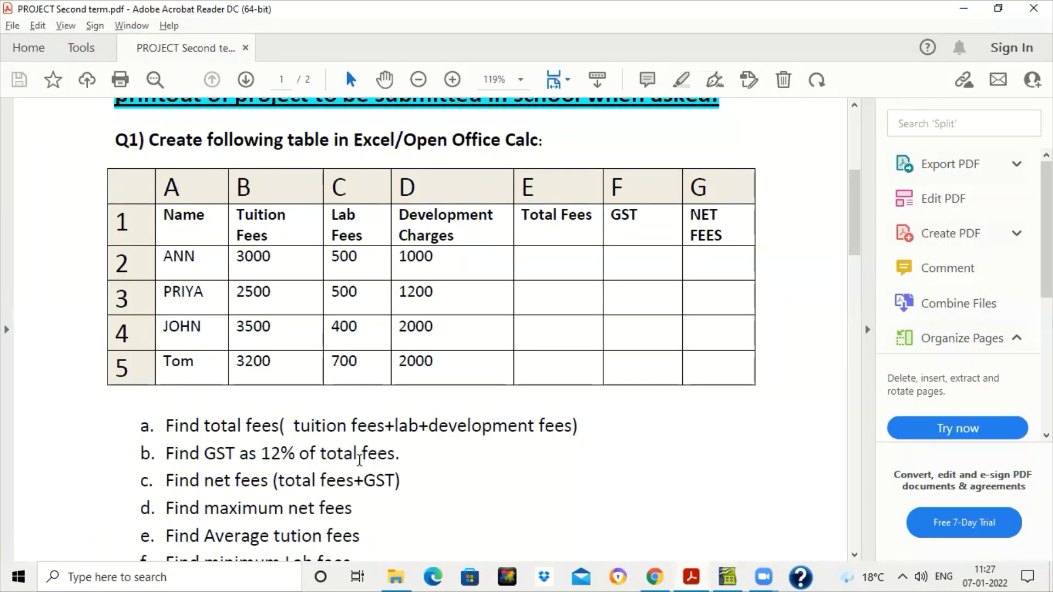
left_click(731, 576)
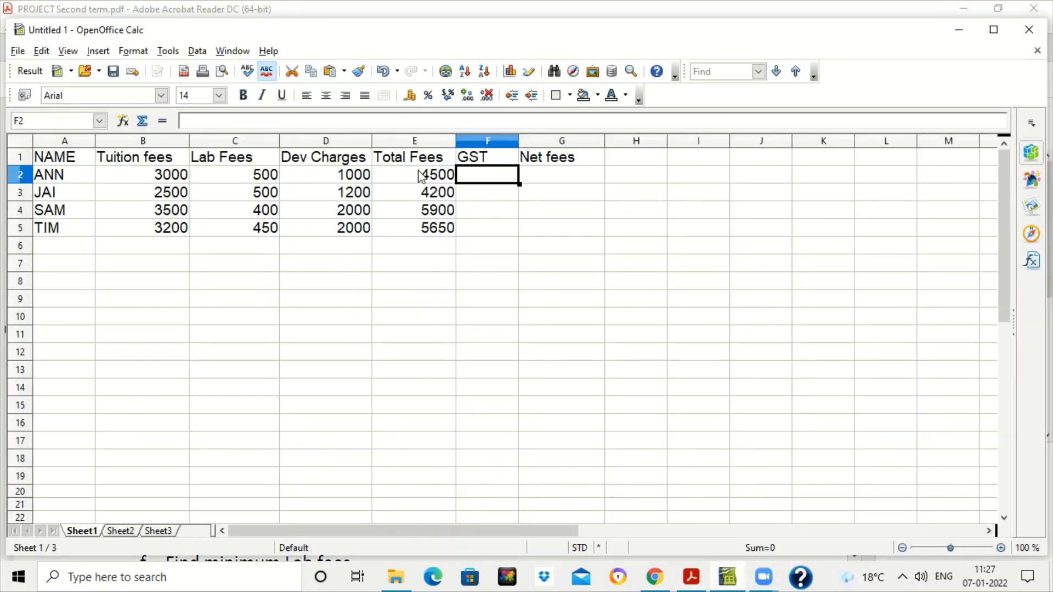
type("=12")
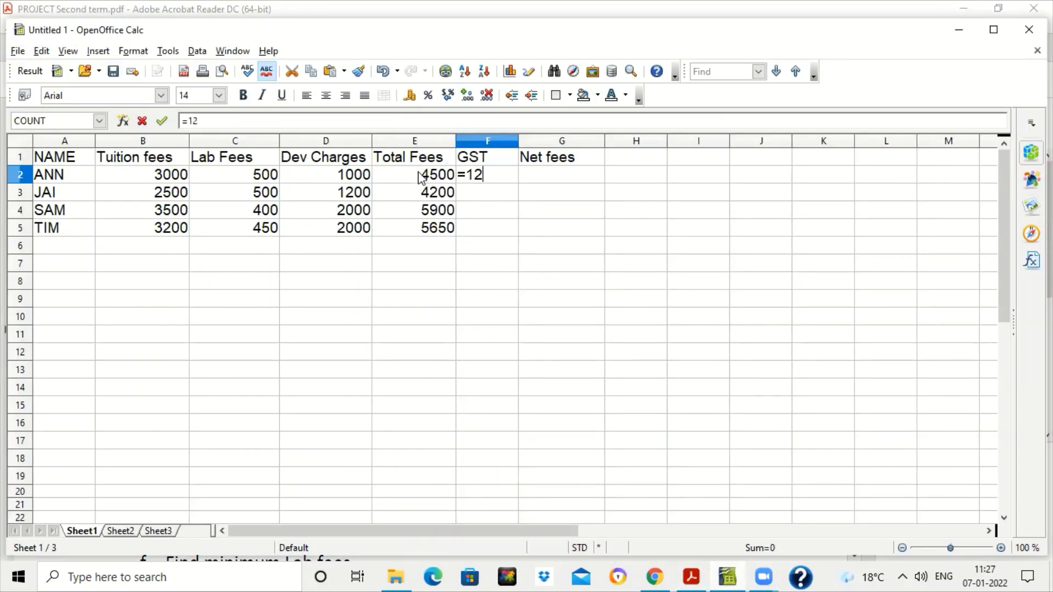
type("/100")
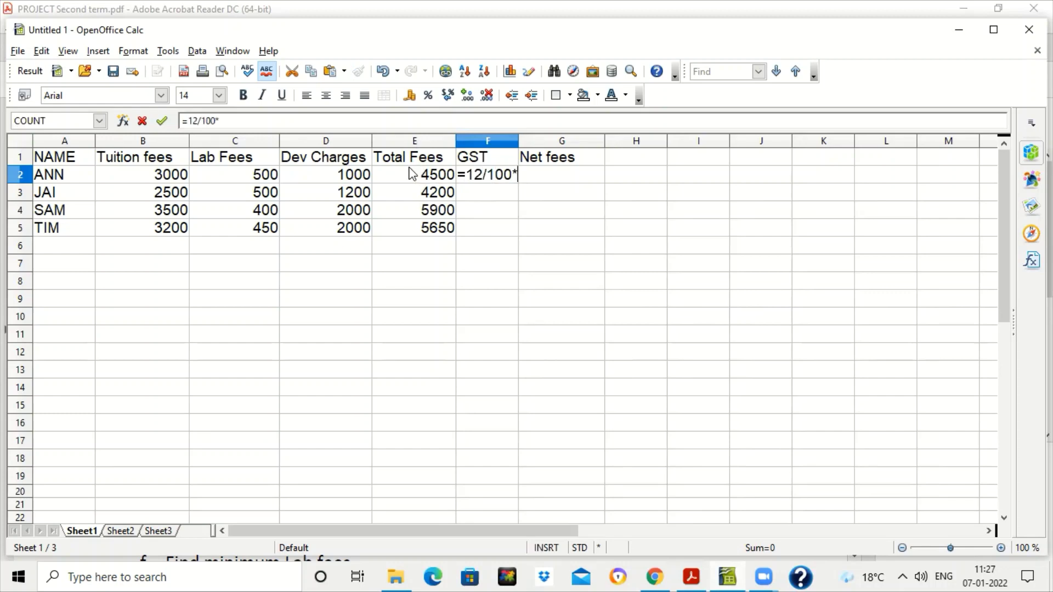
type("*")
left_click(413, 177)
key("Return")
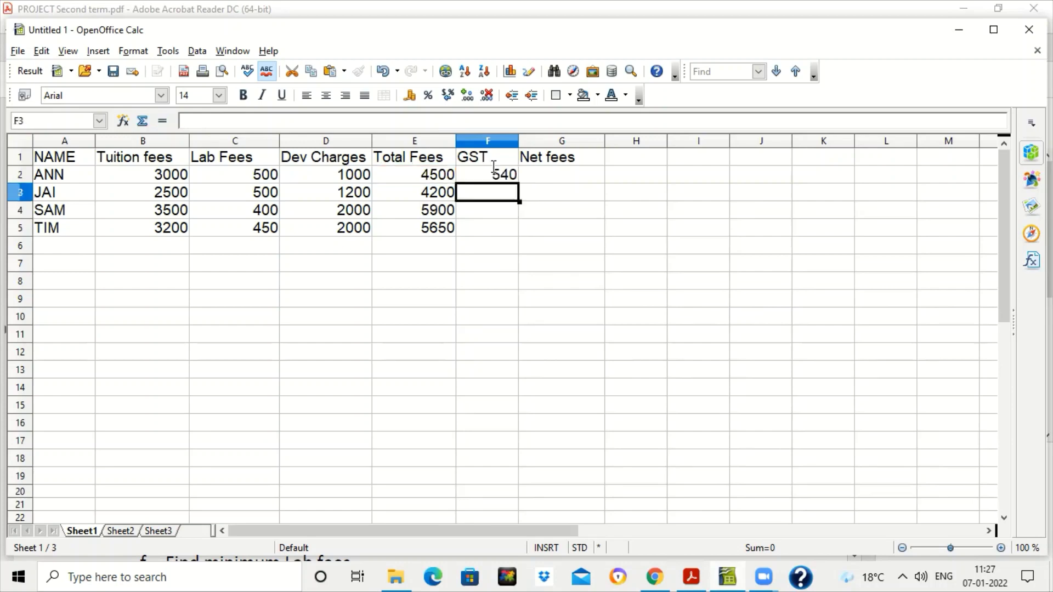
Widen the GST column and copy the formula in F2 down to F5
left_click_drag(518, 141, 566, 141)
double_click(519, 178)
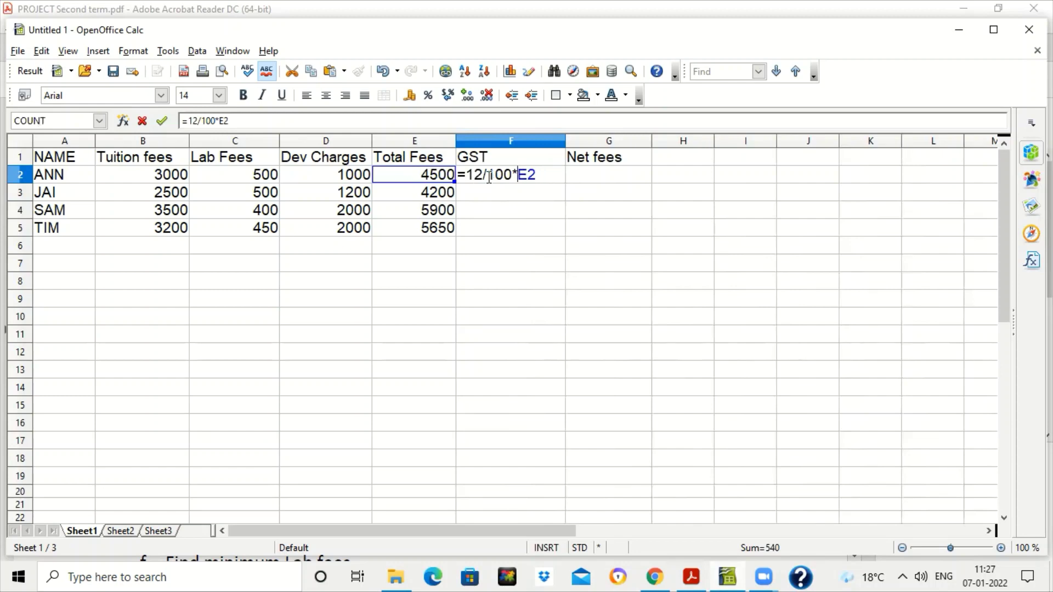
key("Return")
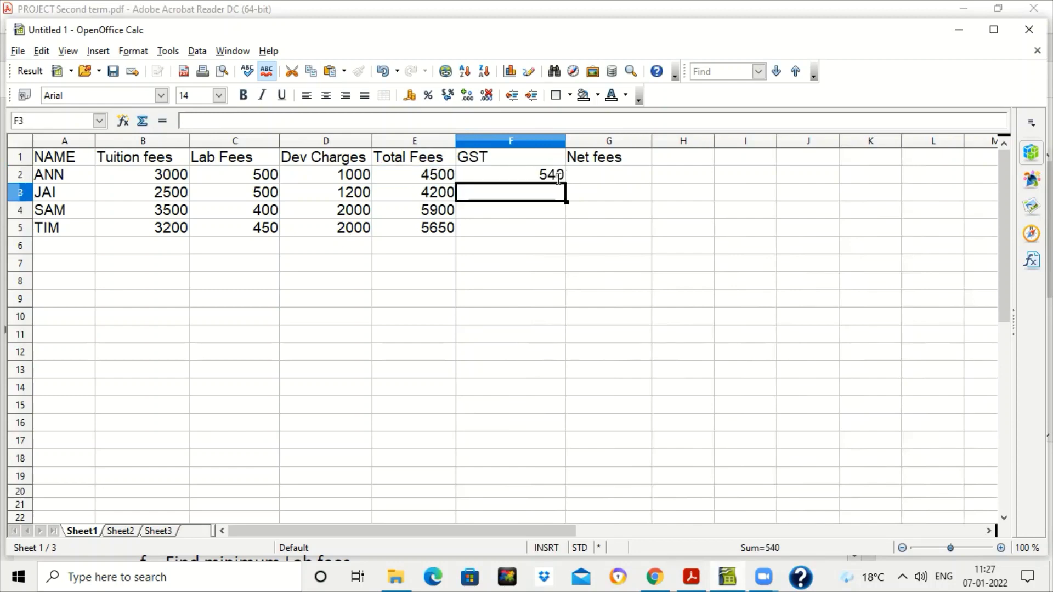
left_click(559, 178)
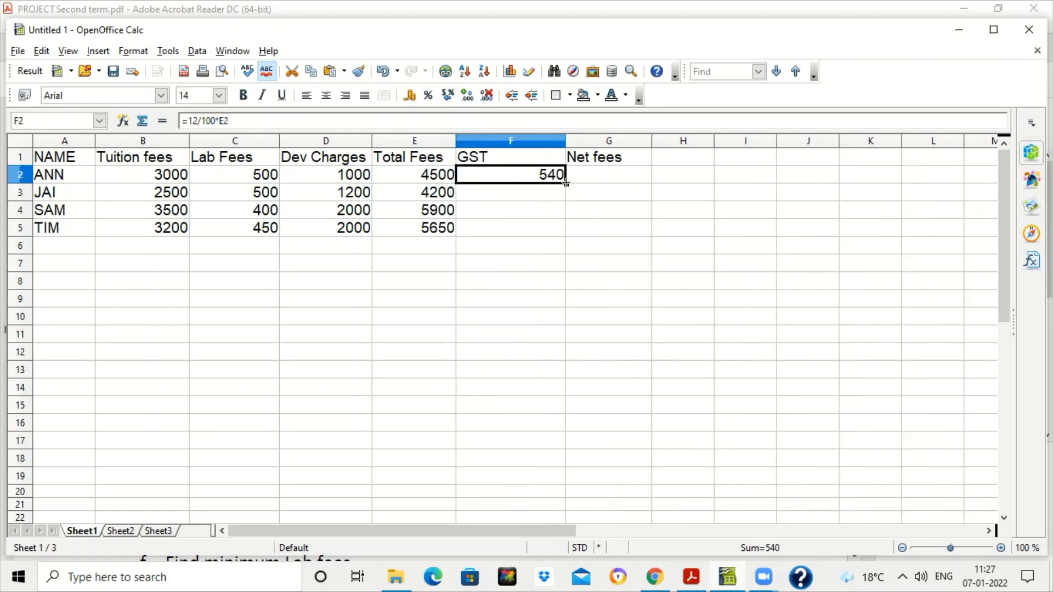
left_click_drag(566, 185, 567, 234)
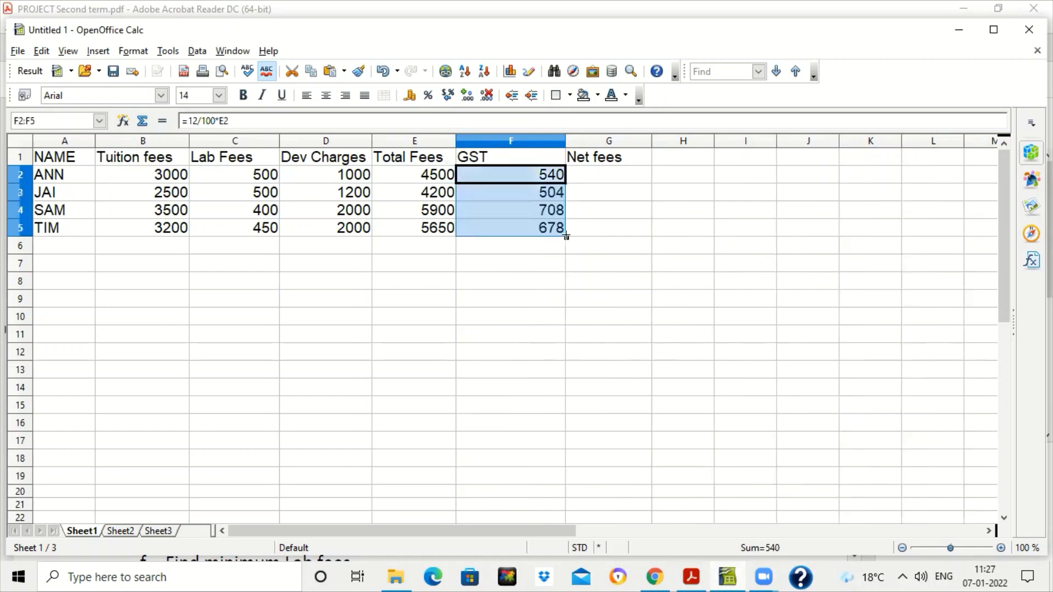
Calculate Net fees in G2 with the formula =E2+F2 and copy it down to G5
left_click(598, 178)
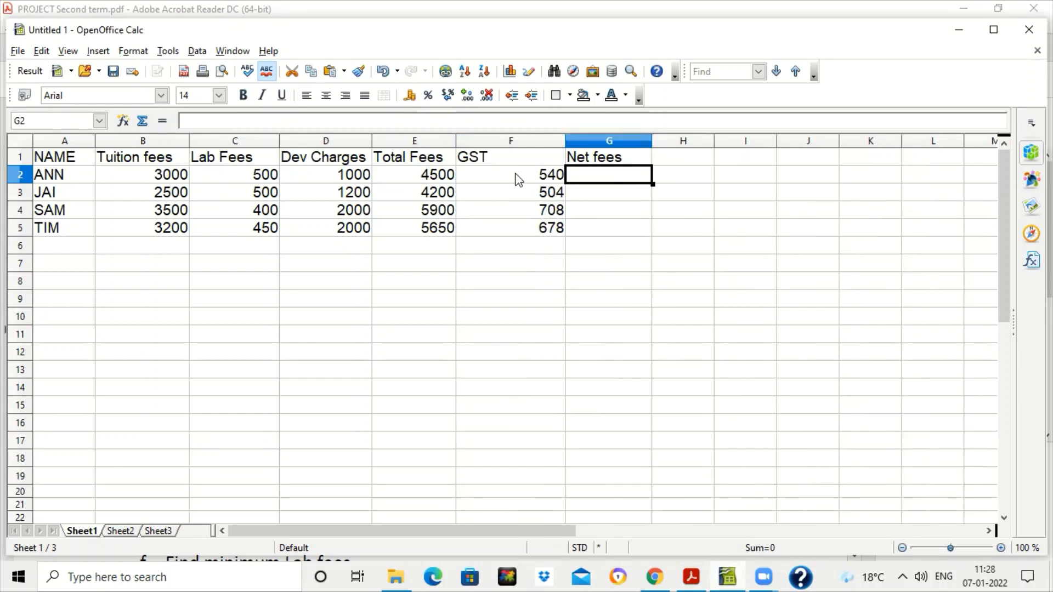
type("=")
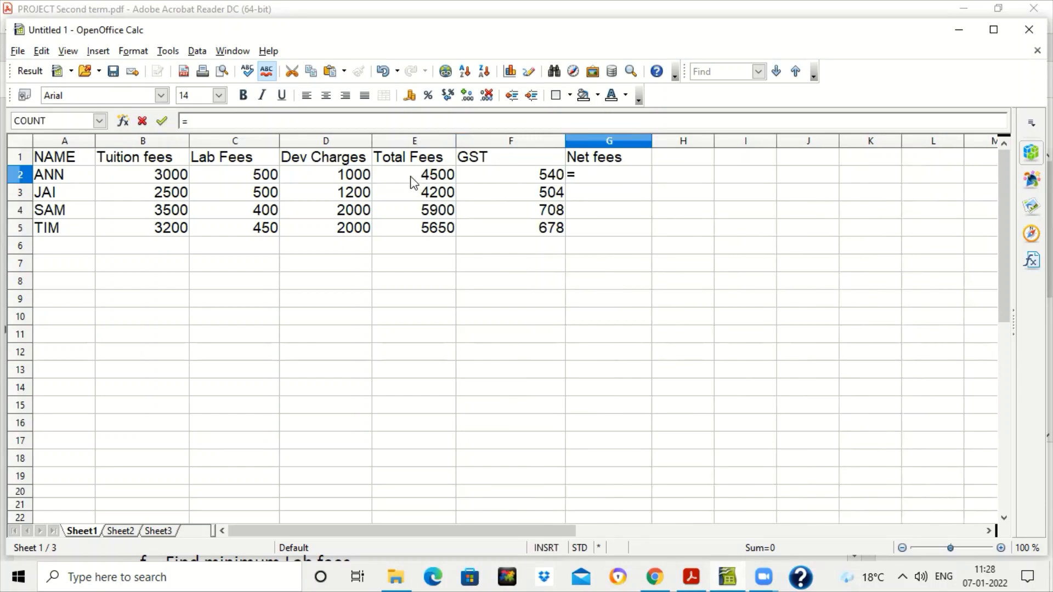
left_click(413, 178)
type("+")
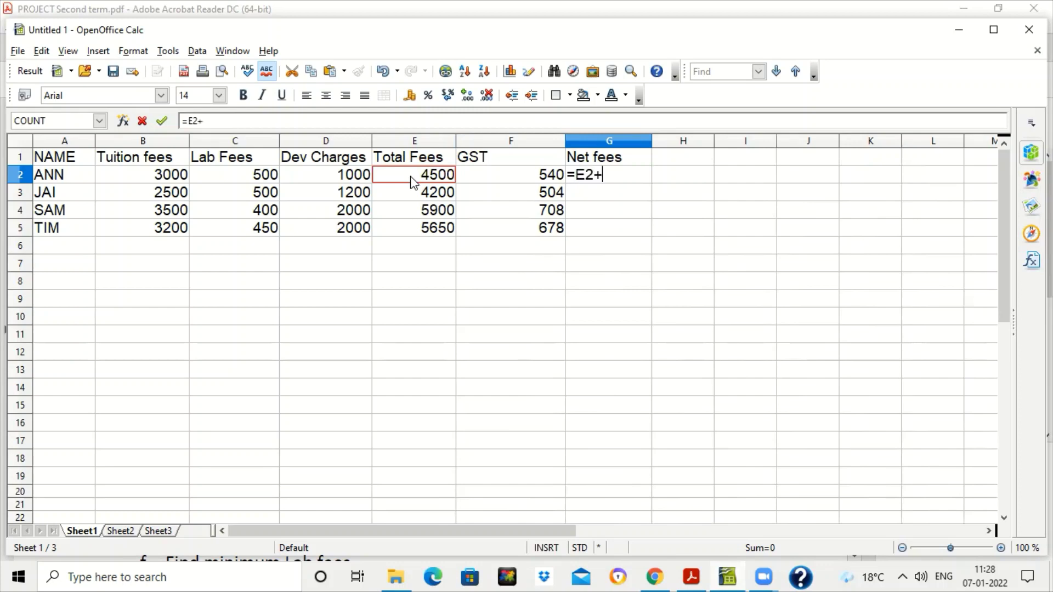
left_click(464, 178)
key("Return")
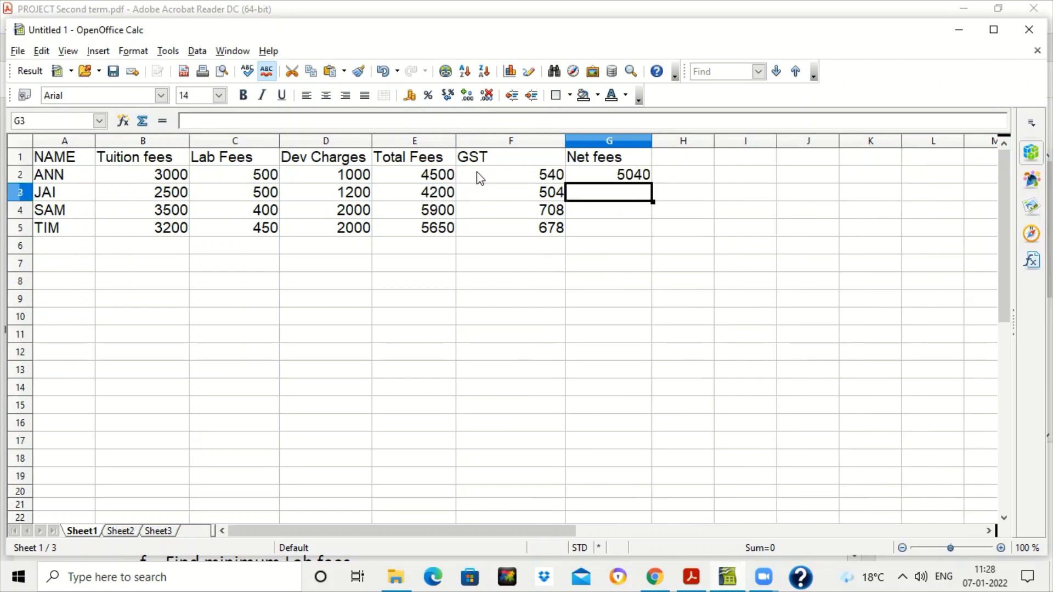
left_click(610, 173)
double_click(610, 174)
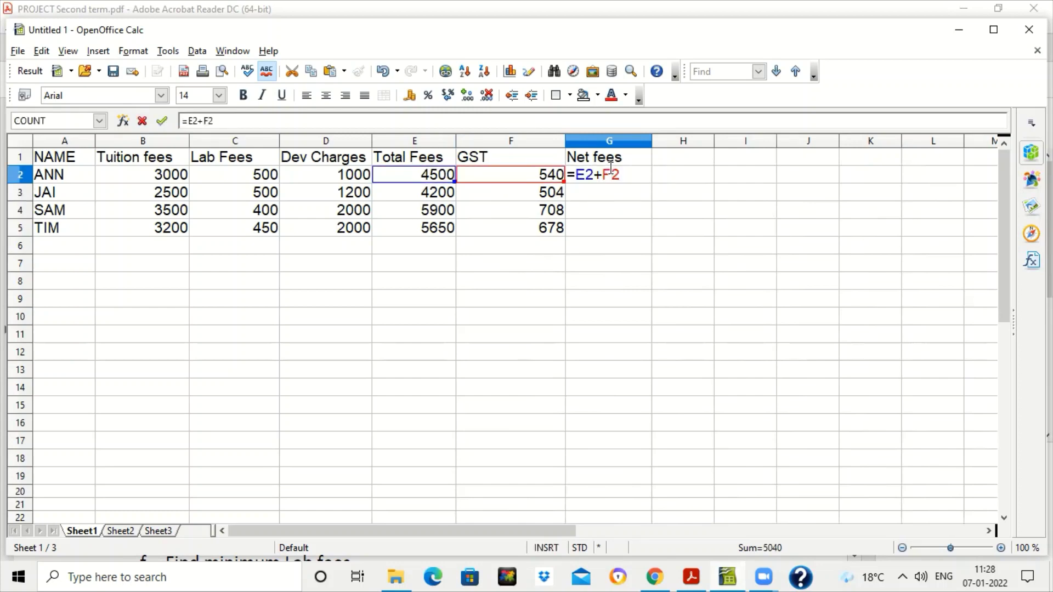
key("Escape")
left_click_drag(652, 183, 648, 244)
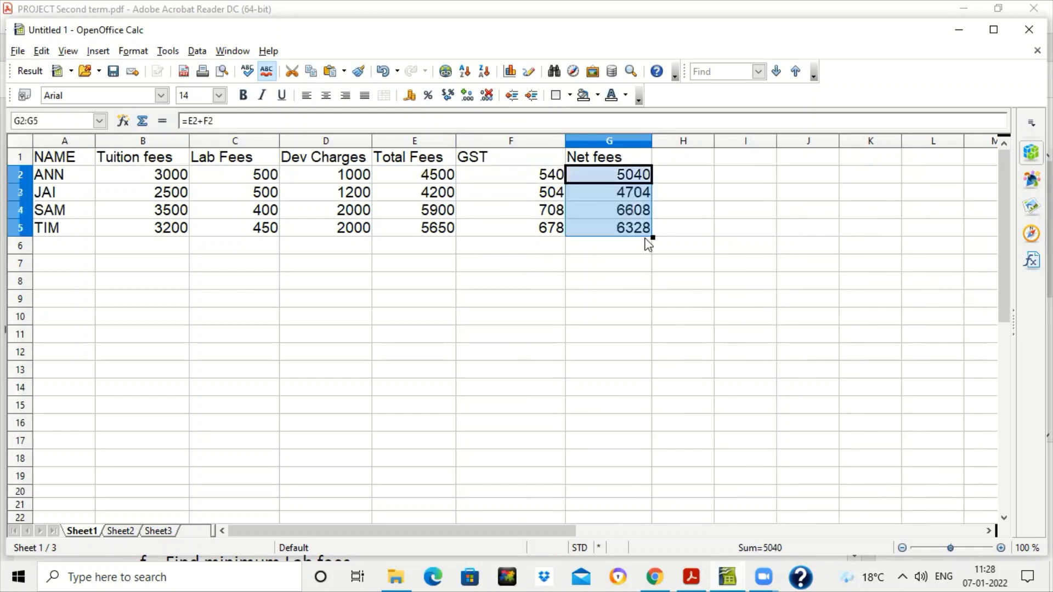
Check the remaining Q1 tasks in the project PDF and return to the OpenOffice Calc spreadsheet
left_click(103, 258)
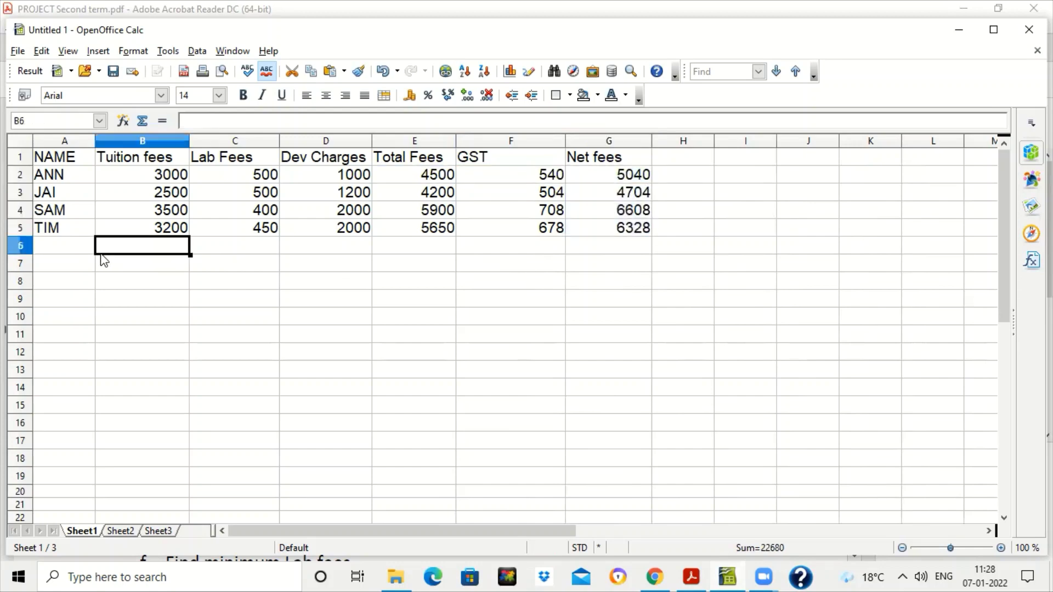
left_click(691, 577)
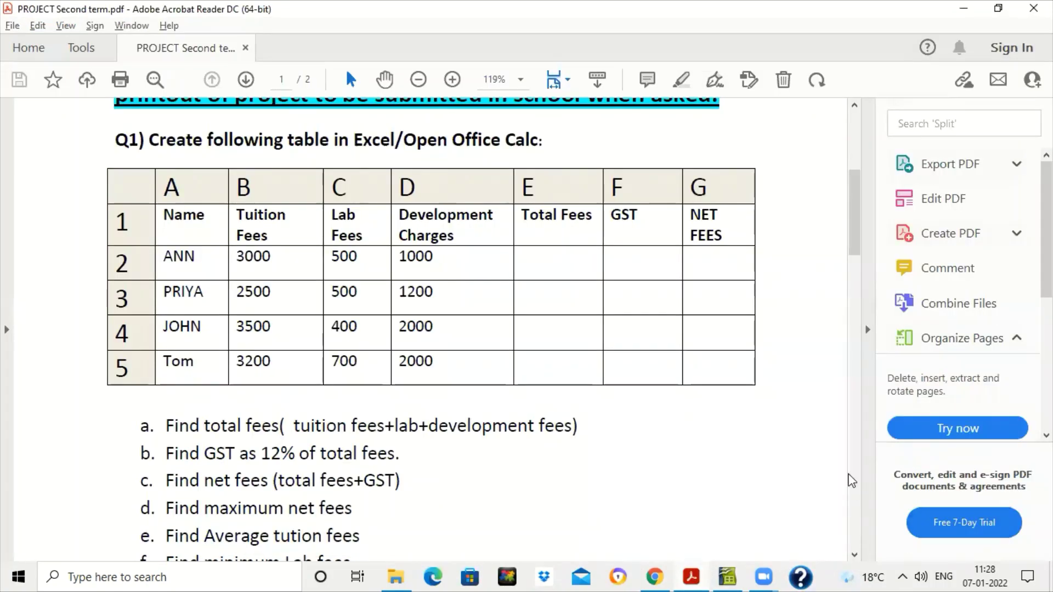
scroll(804, 452, "down", 15)
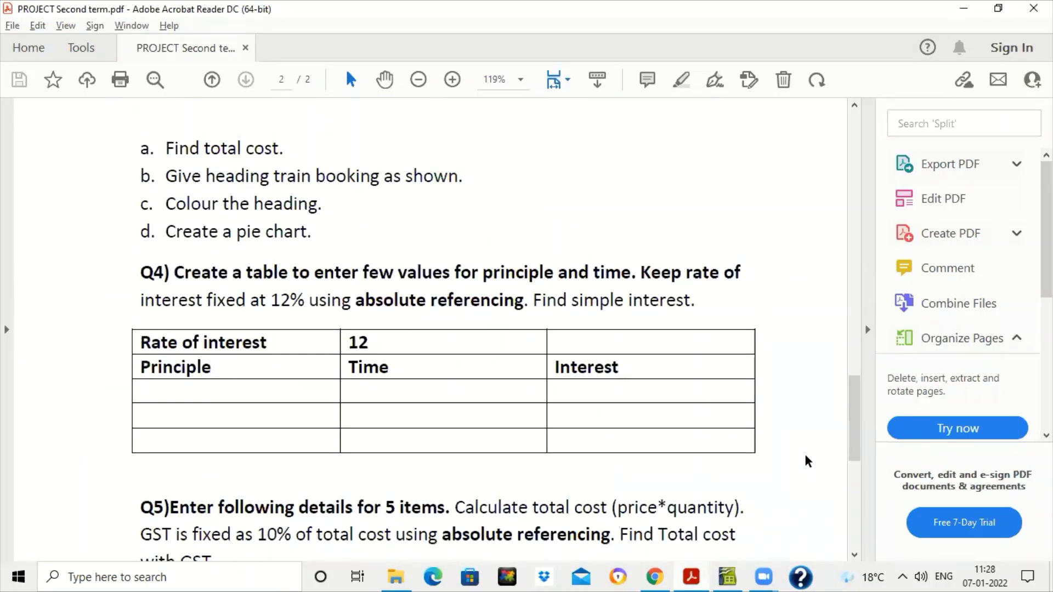
scroll(805, 456, "up", 12)
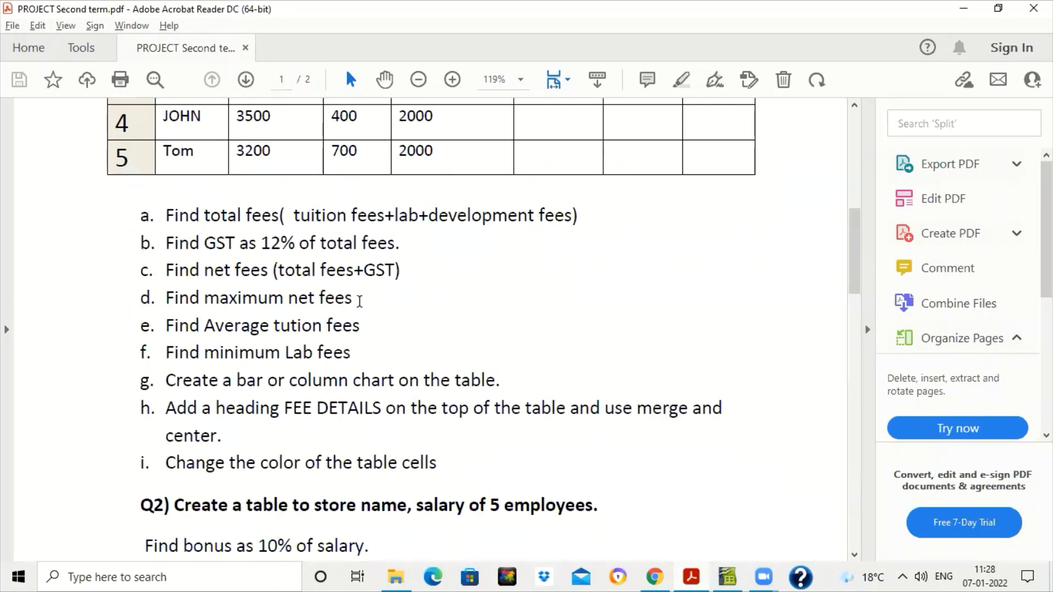
left_click(730, 576)
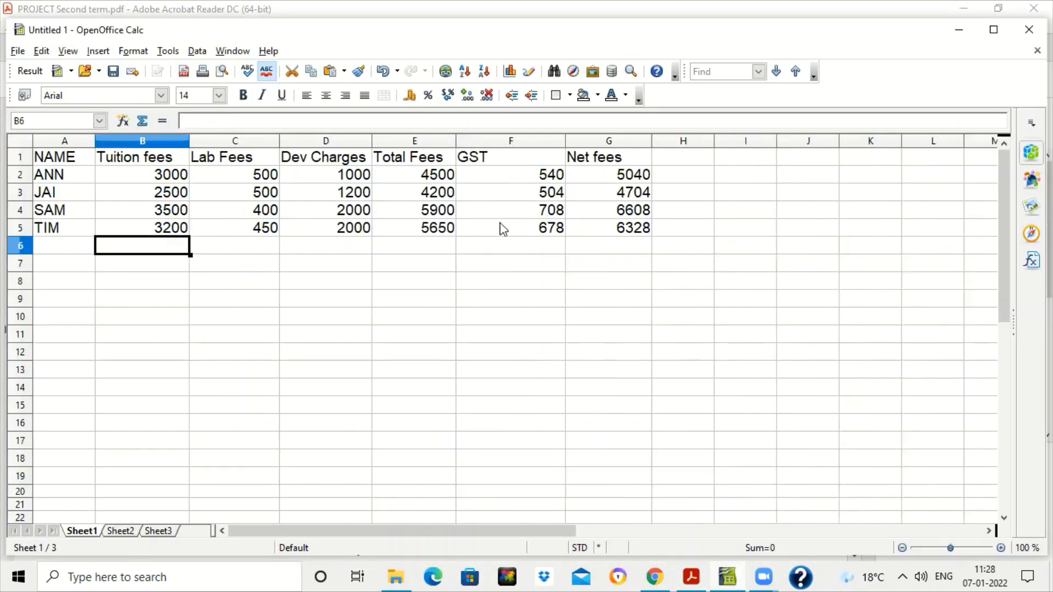
Find the maximum net fees in cell G6 with the formula =MAX(G2:G5)
left_click(603, 245)
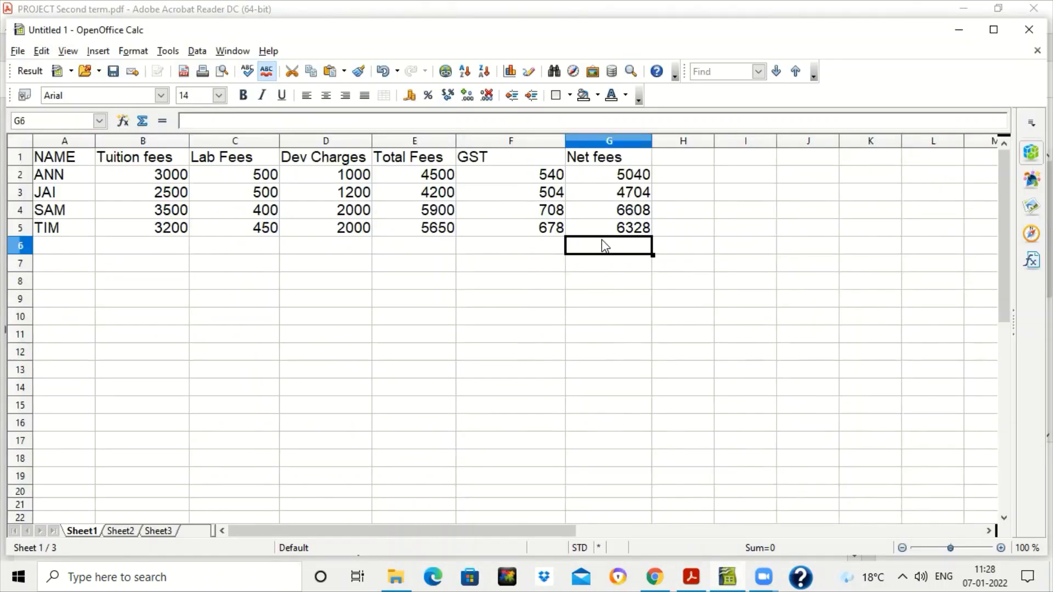
type("=MAX")
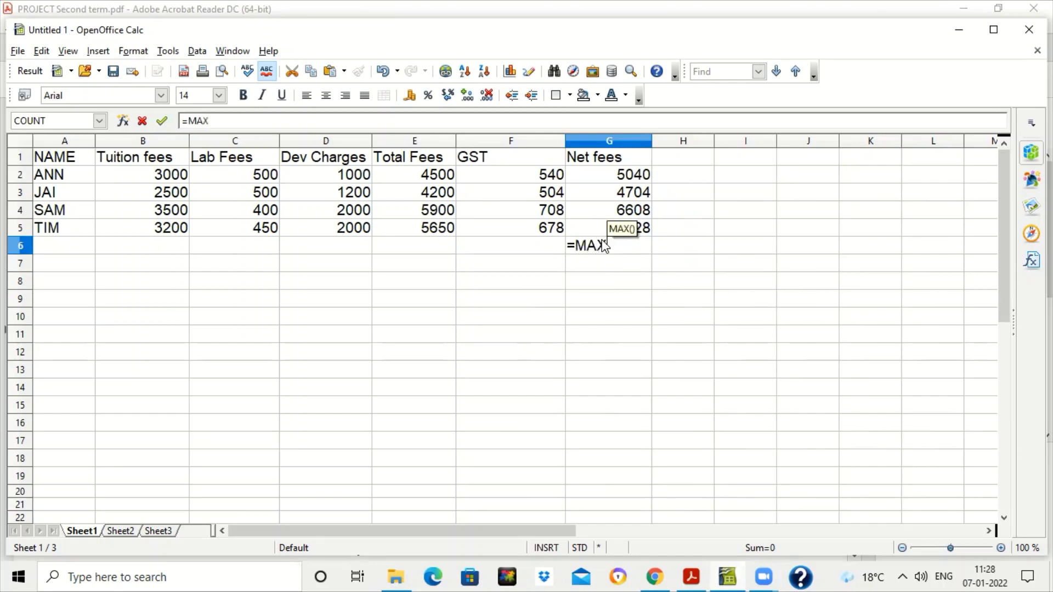
type("(")
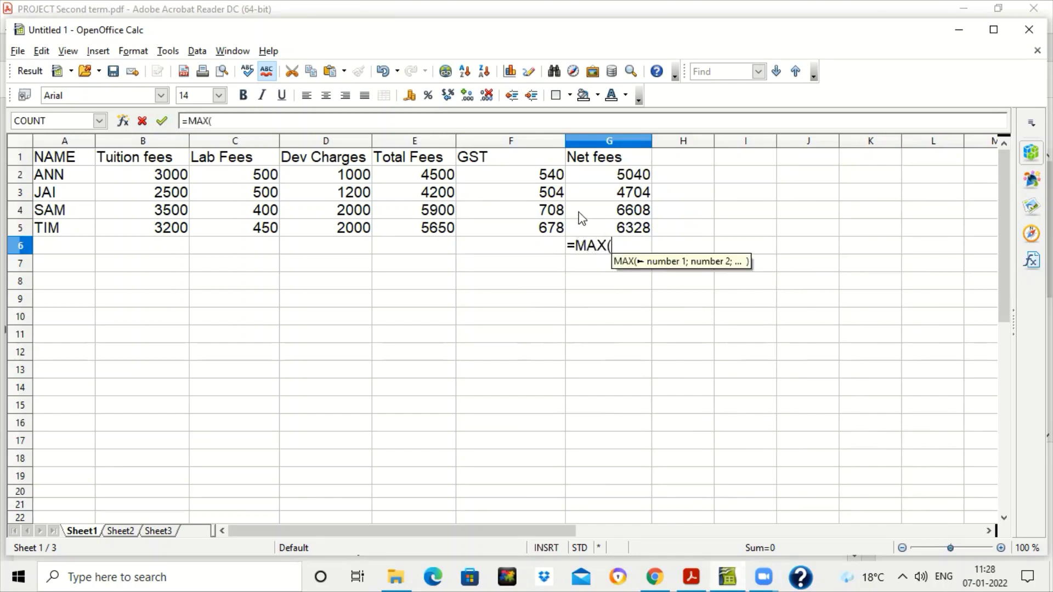
left_click_drag(593, 181, 651, 250)
type(")")
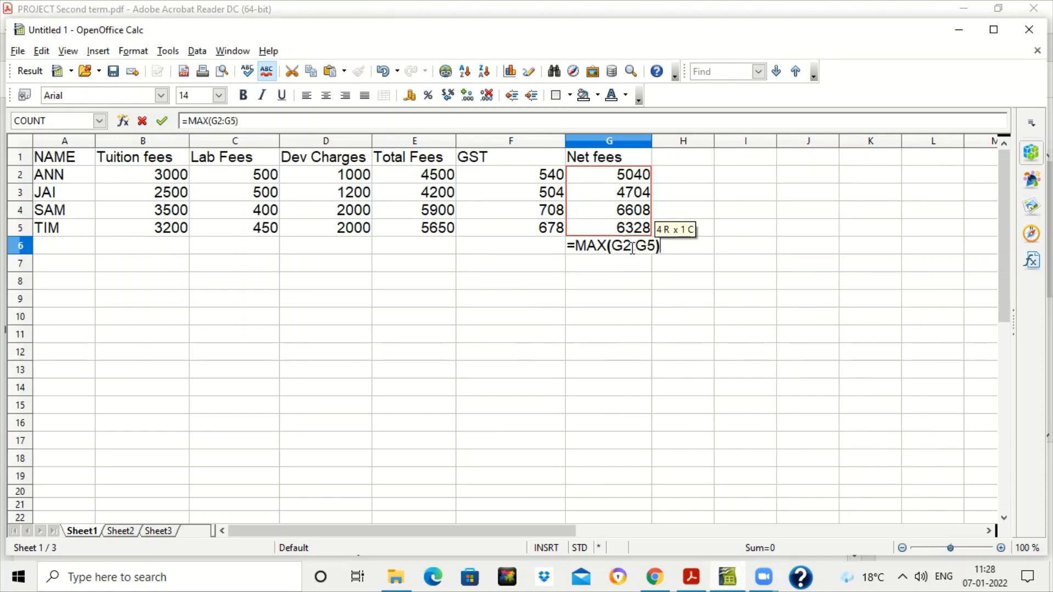
key("Return")
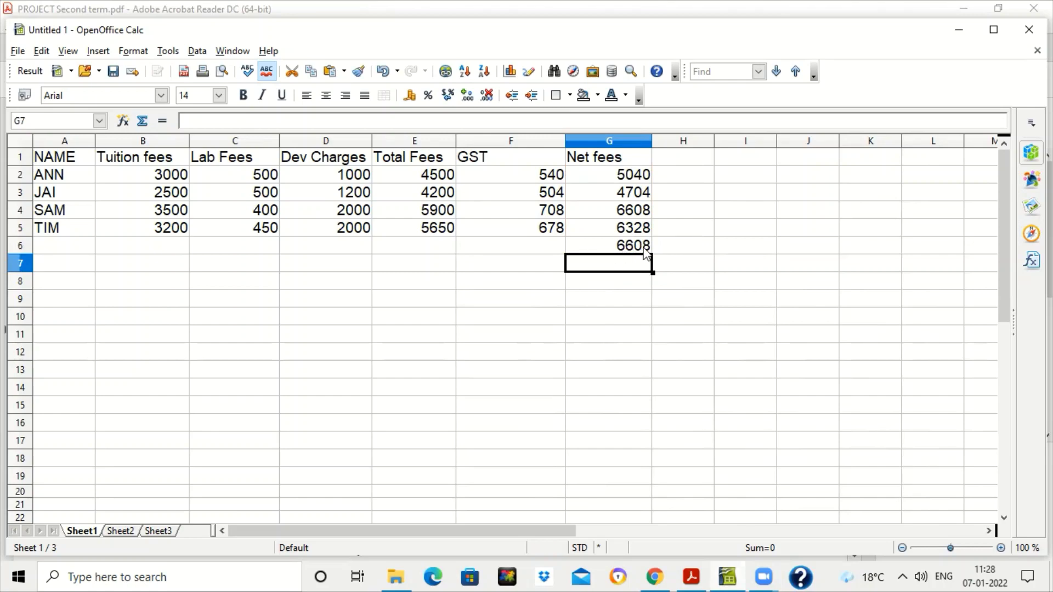
double_click(606, 246)
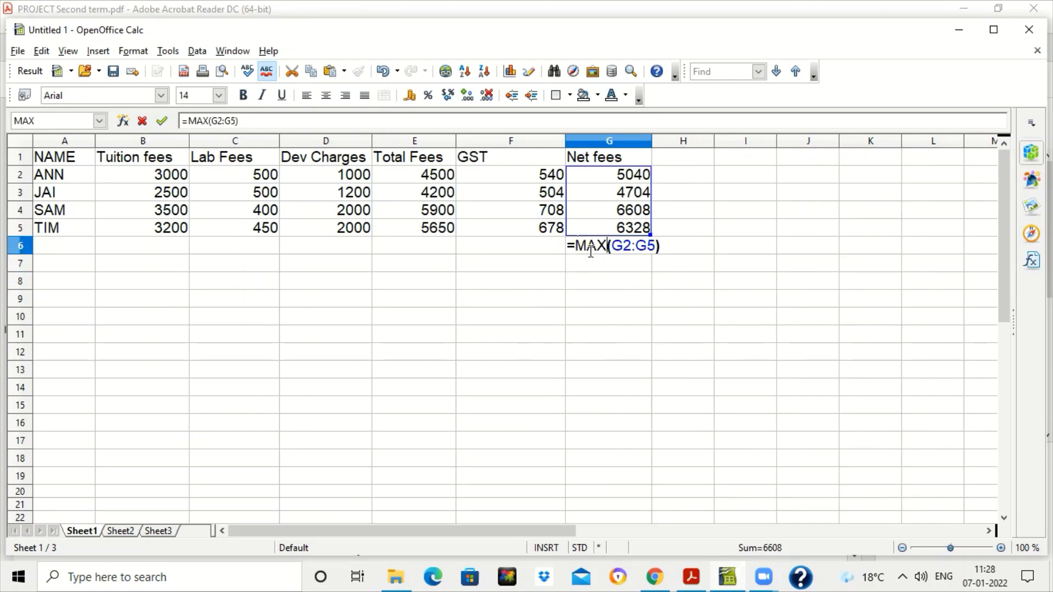
key("Escape")
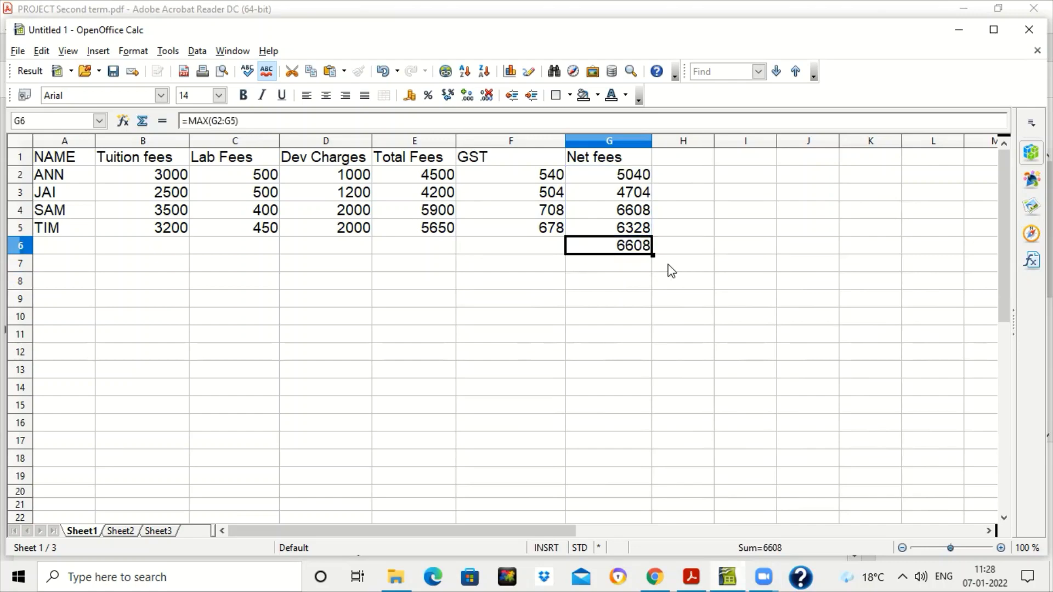
Check the average tuition fees task in the project PDF and enter =AVERAGE(B2:B5) in cell B6 of the Calc sheet
left_click(691, 576)
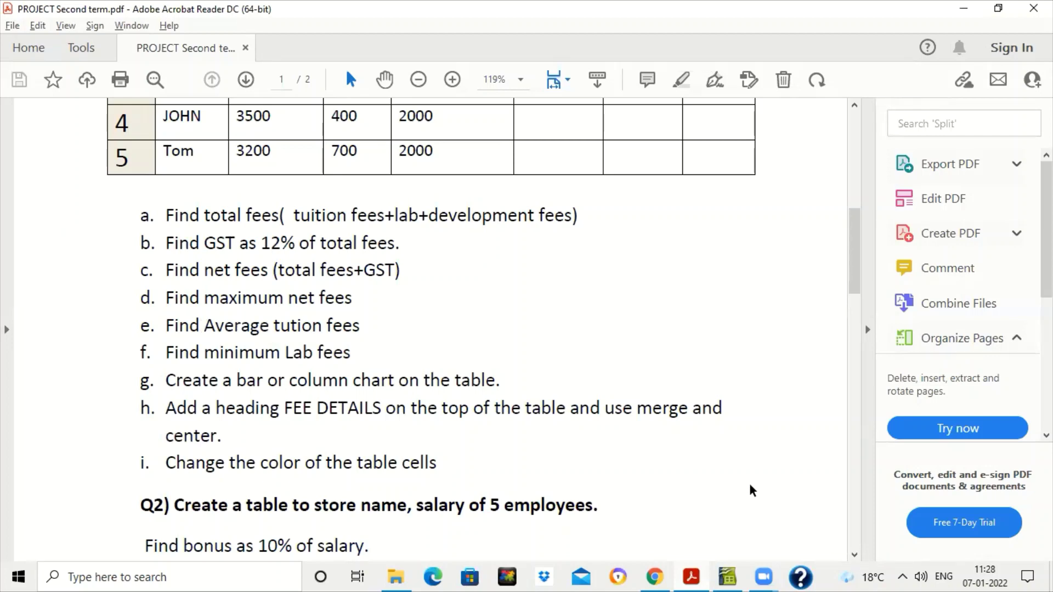
left_click(729, 574)
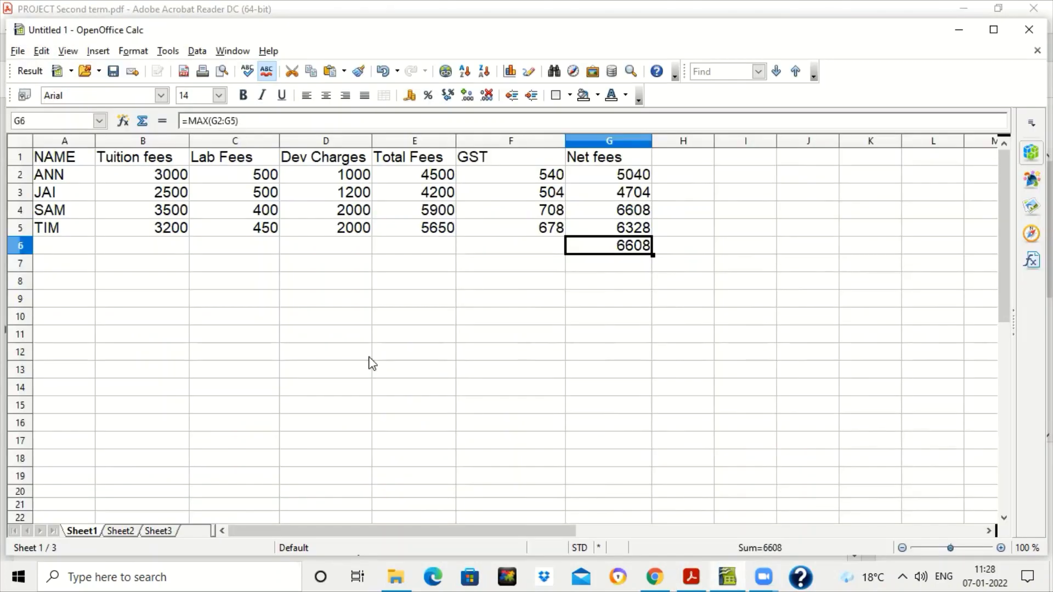
key("alt+Tab")
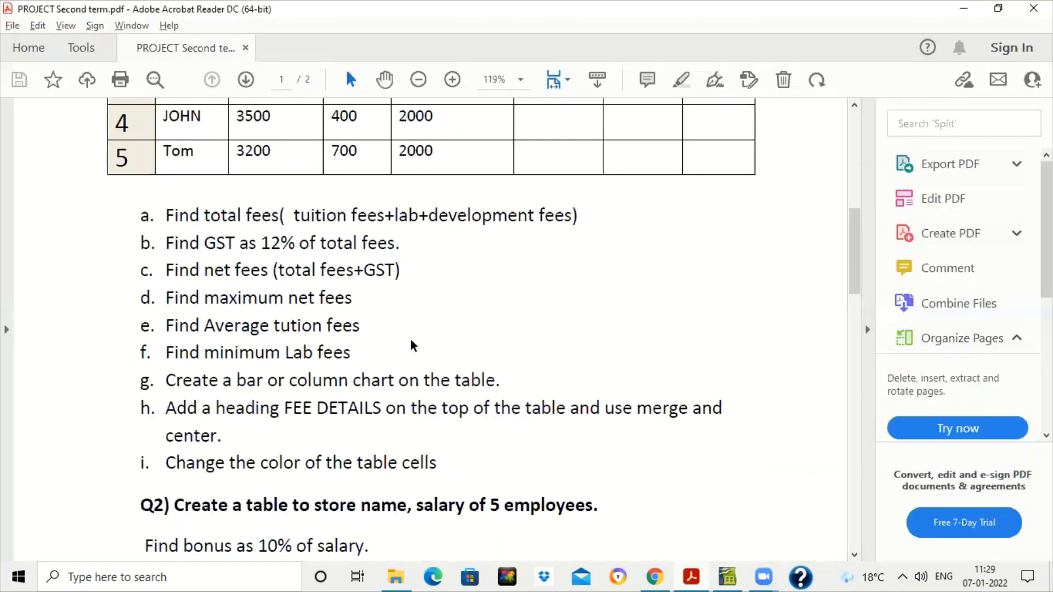
key("alt+Tab")
left_click(145, 244)
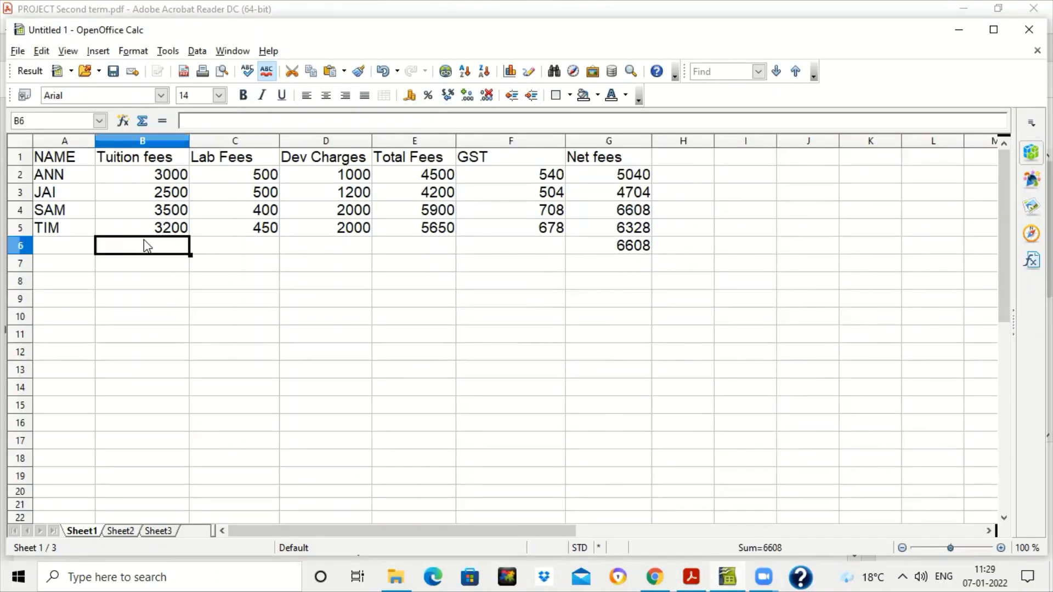
type("=ABE")
key("BackSpace")
key("BackSpace")
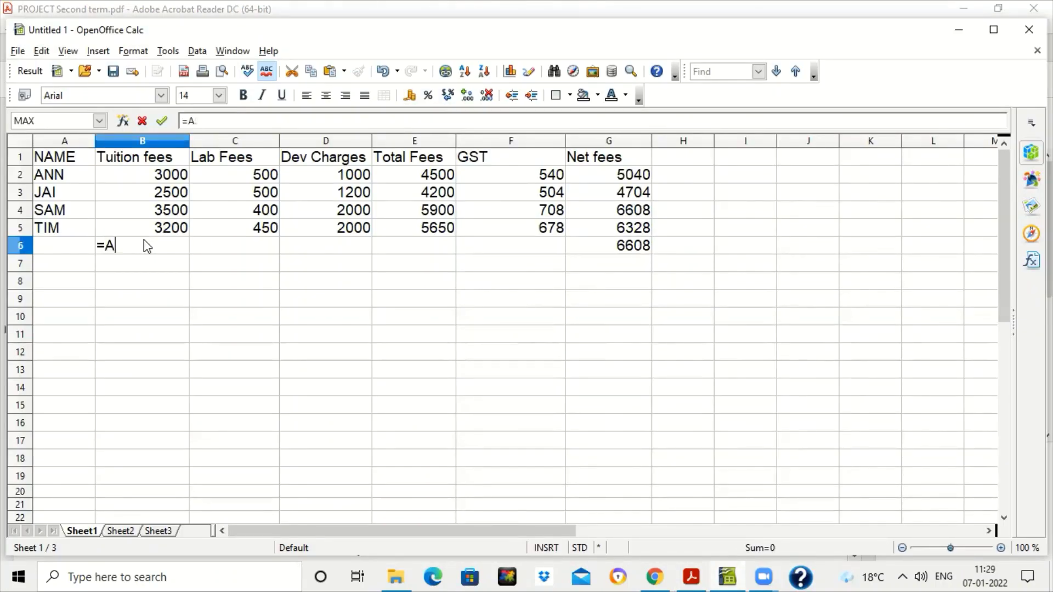
type("VERAGE(")
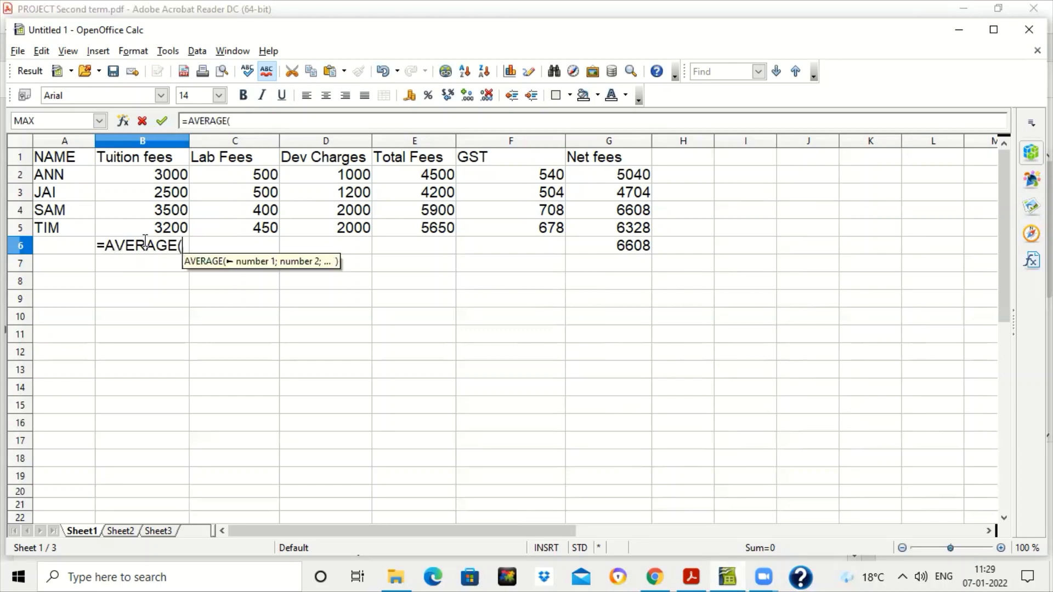
left_click_drag(125, 176, 131, 228)
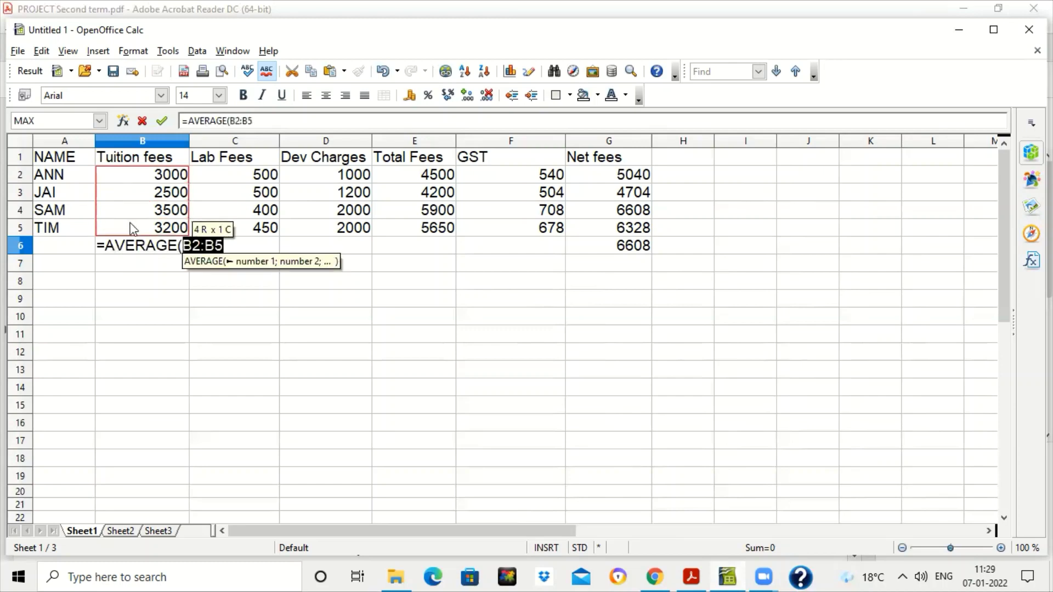
type(")")
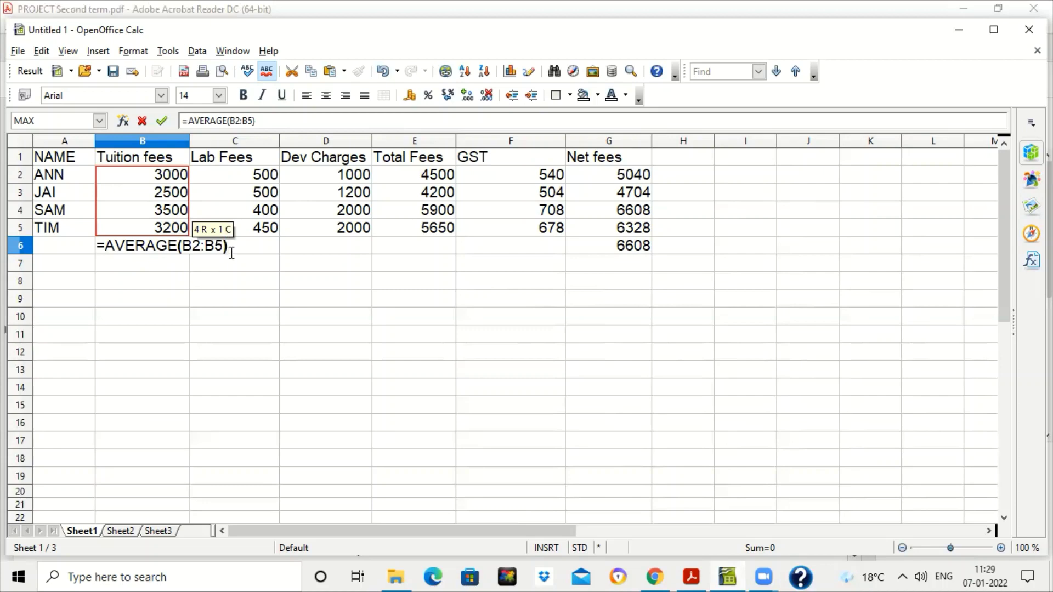
key("Return")
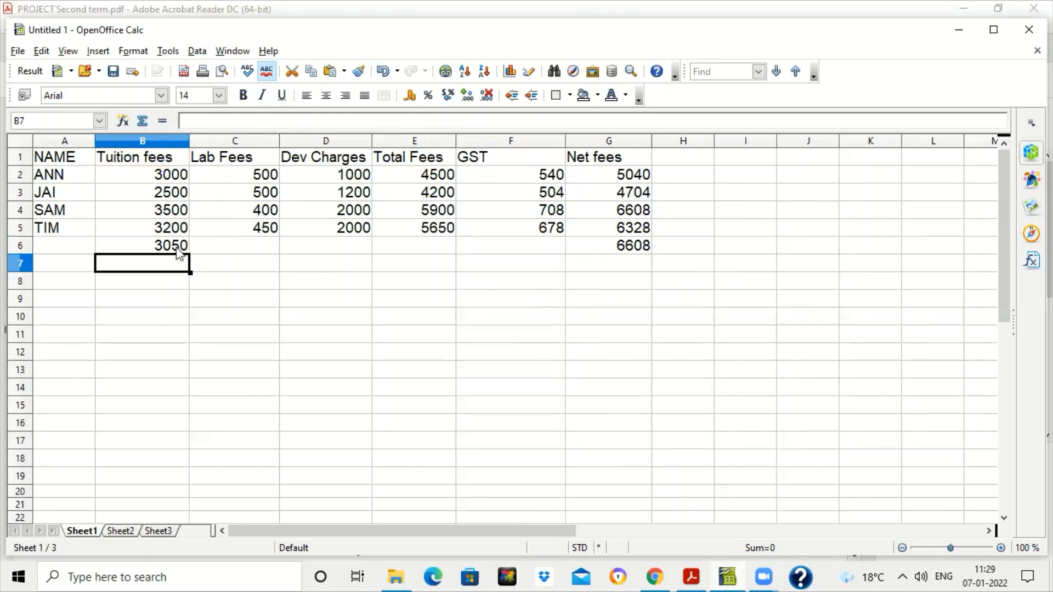
Check the minimum lab fees task in the project PDF and enter =MIN(C2:C5) in cell C6 of the Calc sheet
key("alt+Tab")
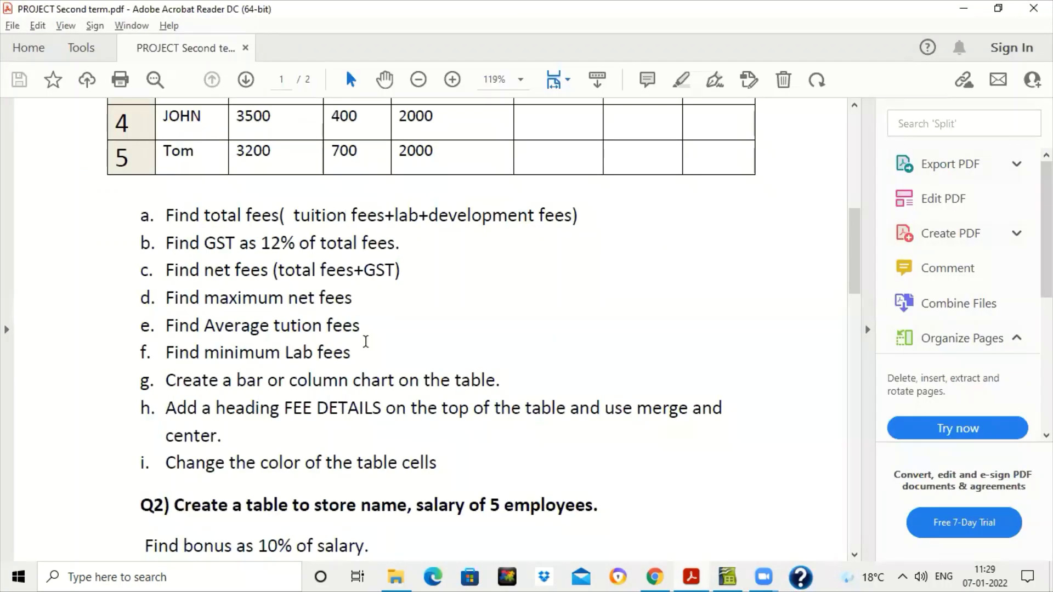
key("alt+Tab")
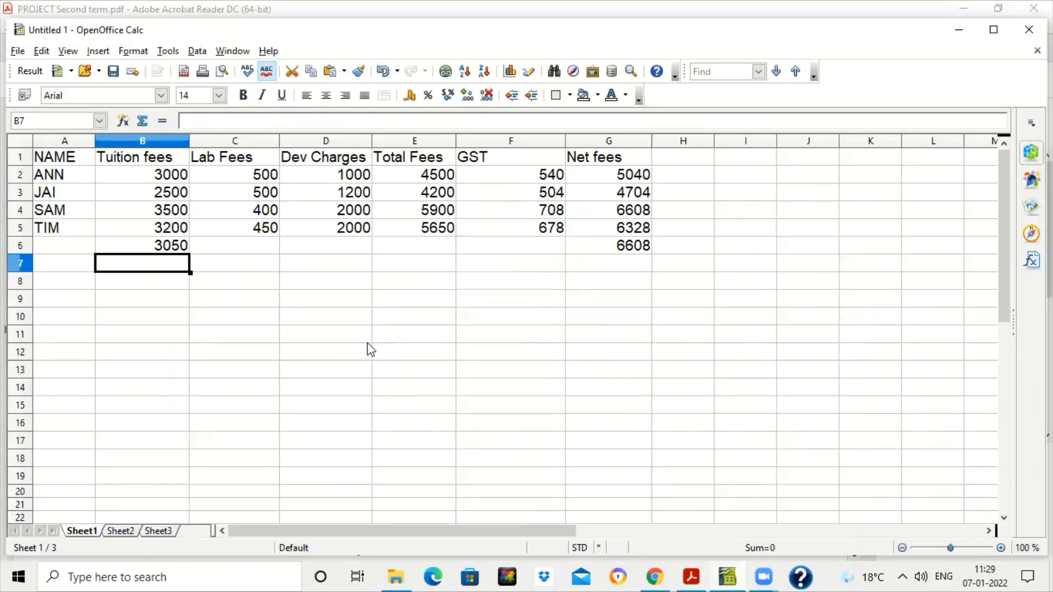
left_click(230, 247)
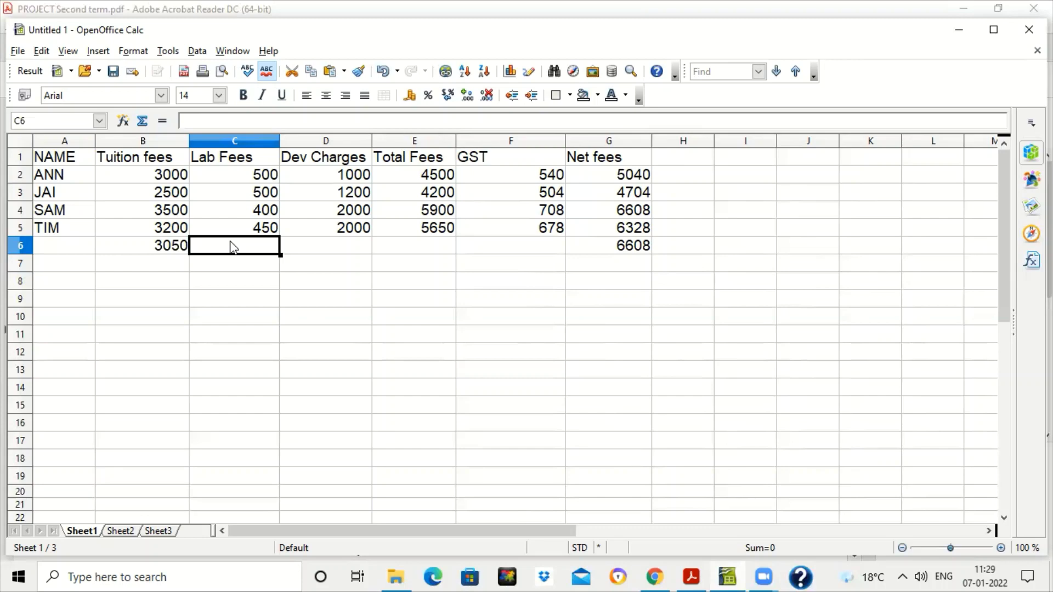
type("=")
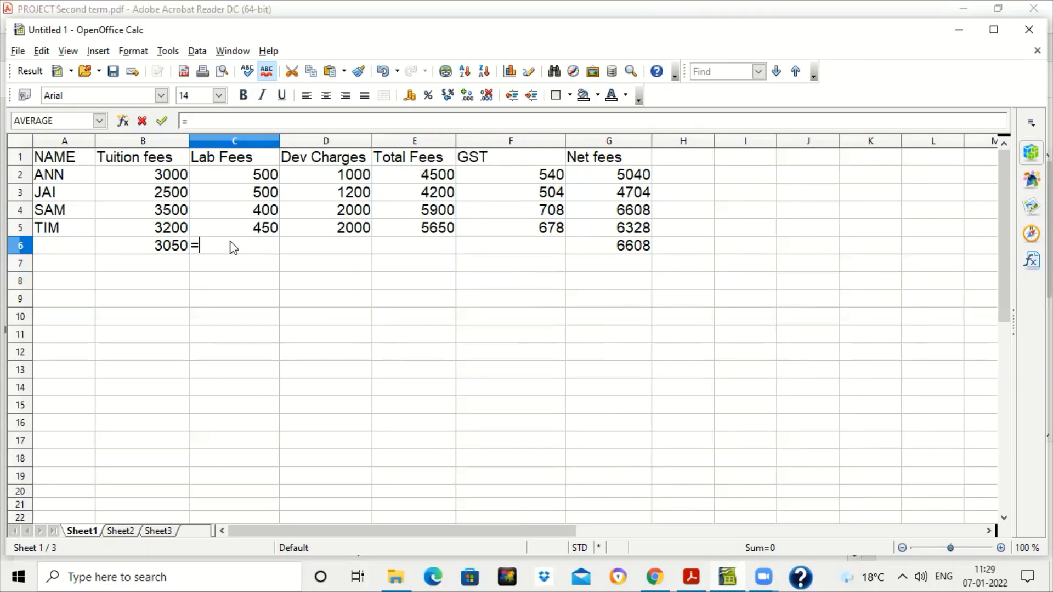
type("MIN(")
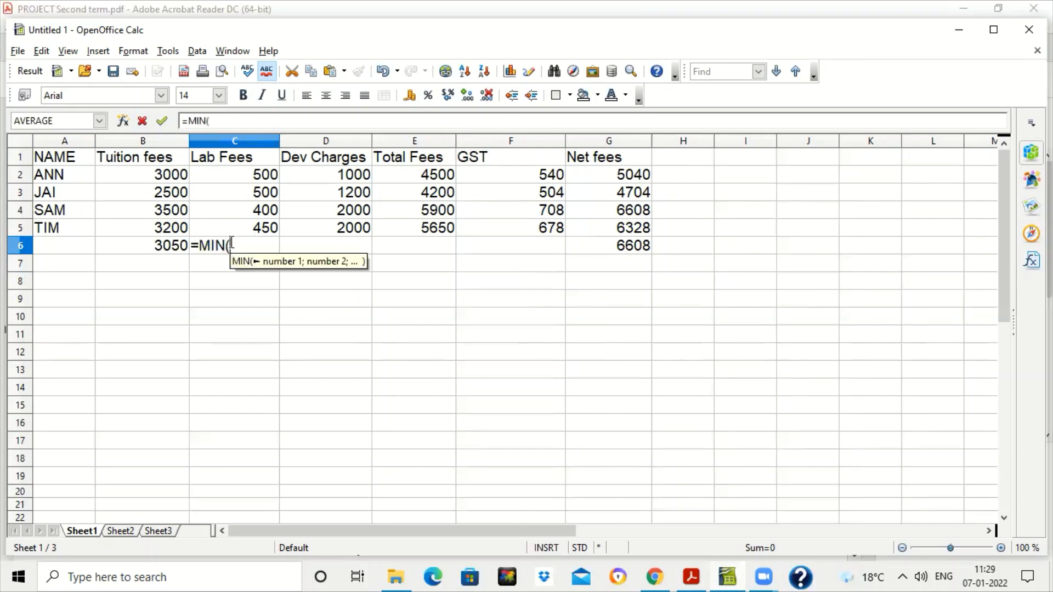
left_click_drag(226, 173, 231, 229)
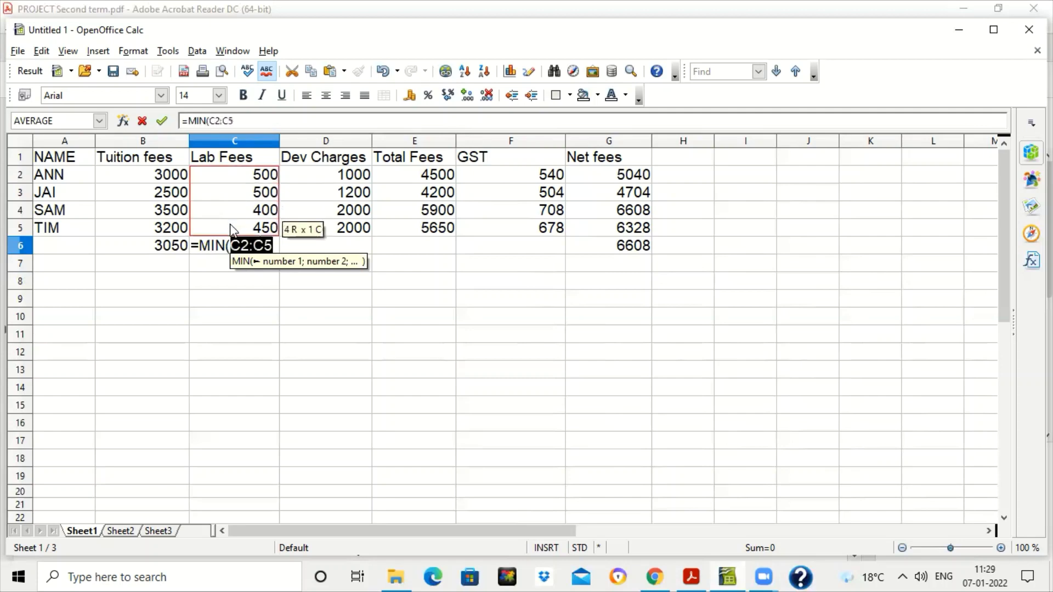
type(")")
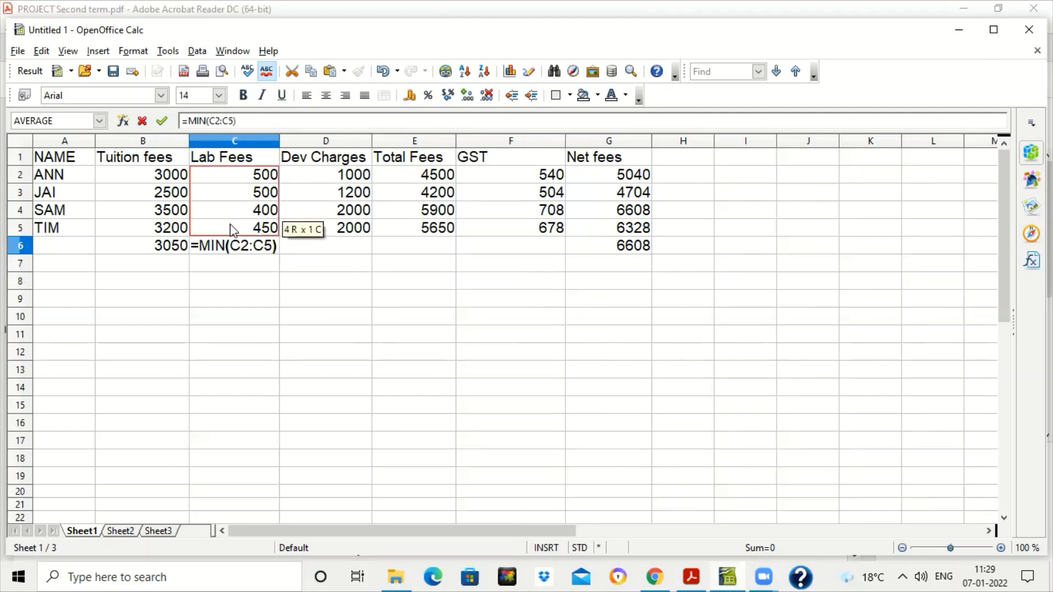
key("Return")
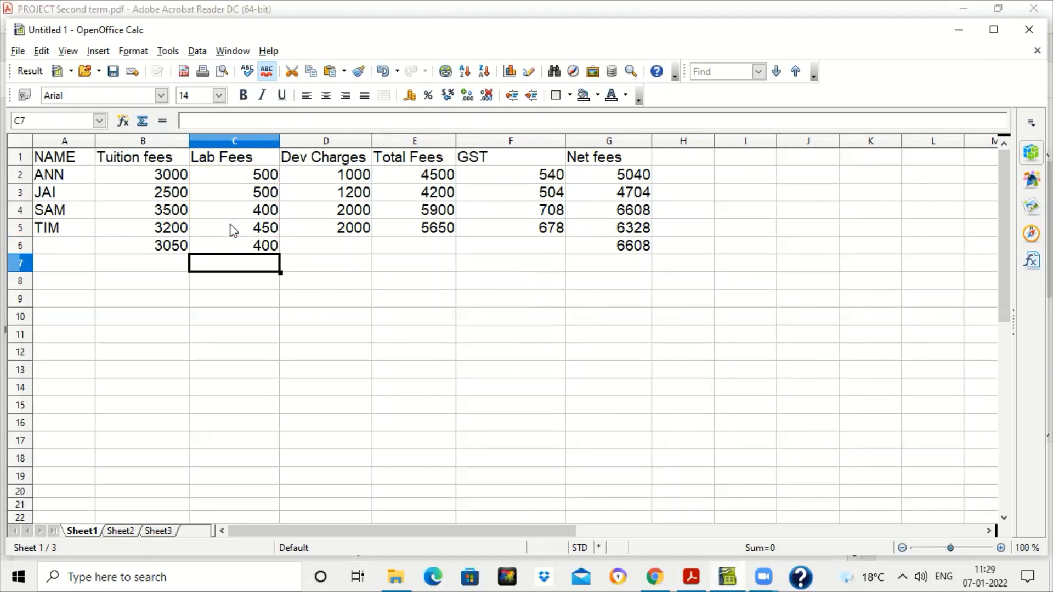
left_click(251, 251)
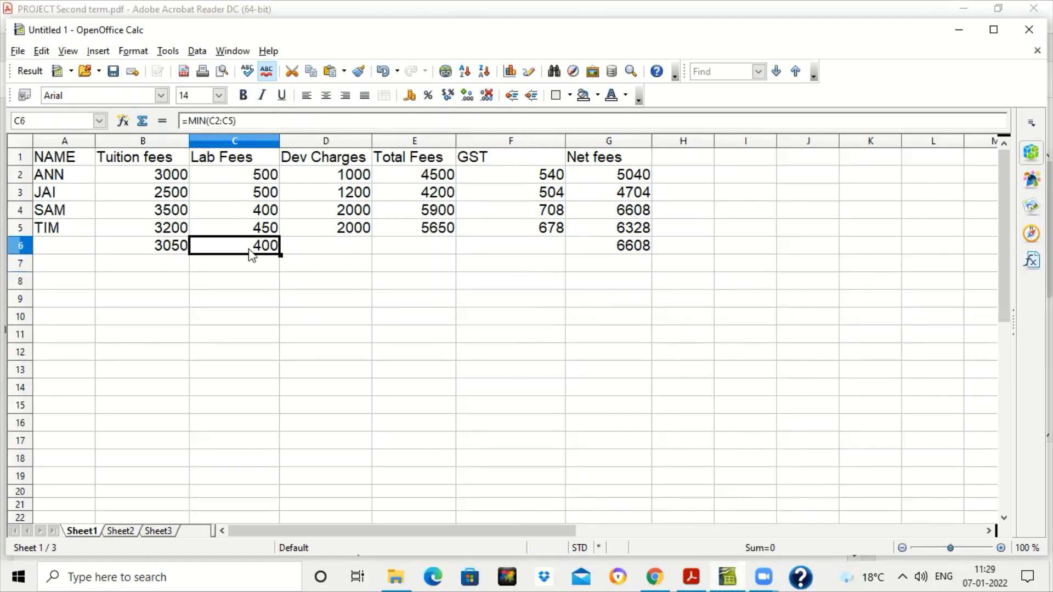
Check the bar or column chart task in the project PDF and return to the OpenOffice Calc spreadsheet
key("alt+Tab")
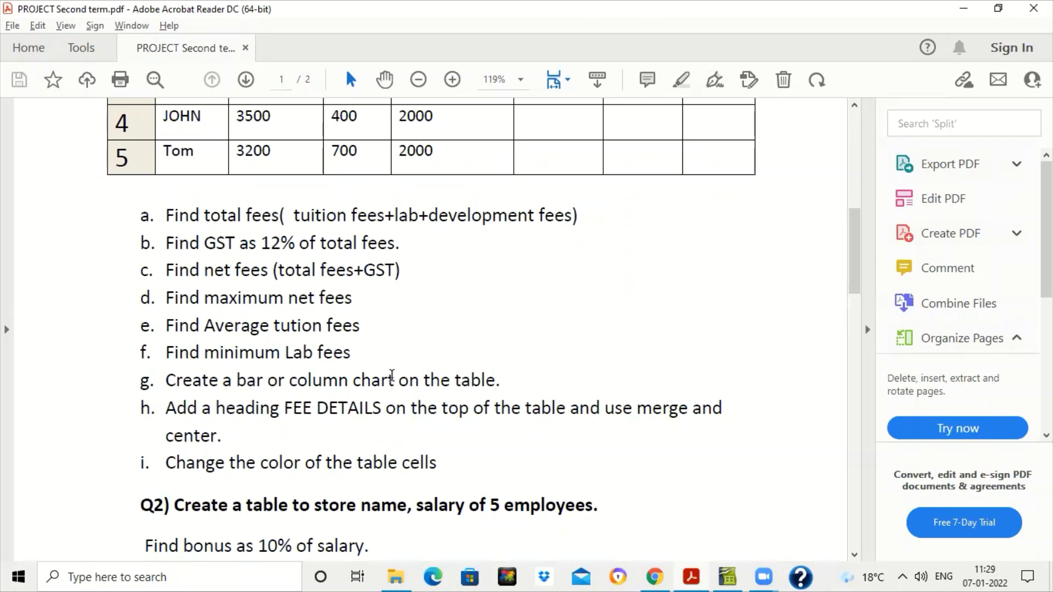
key("alt+Tab")
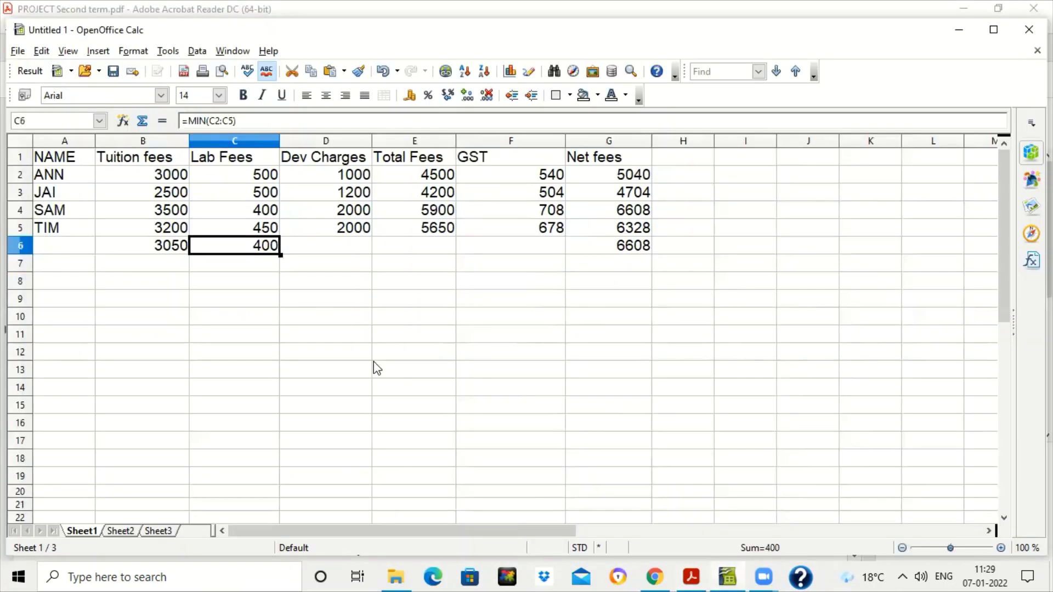
left_click(276, 304)
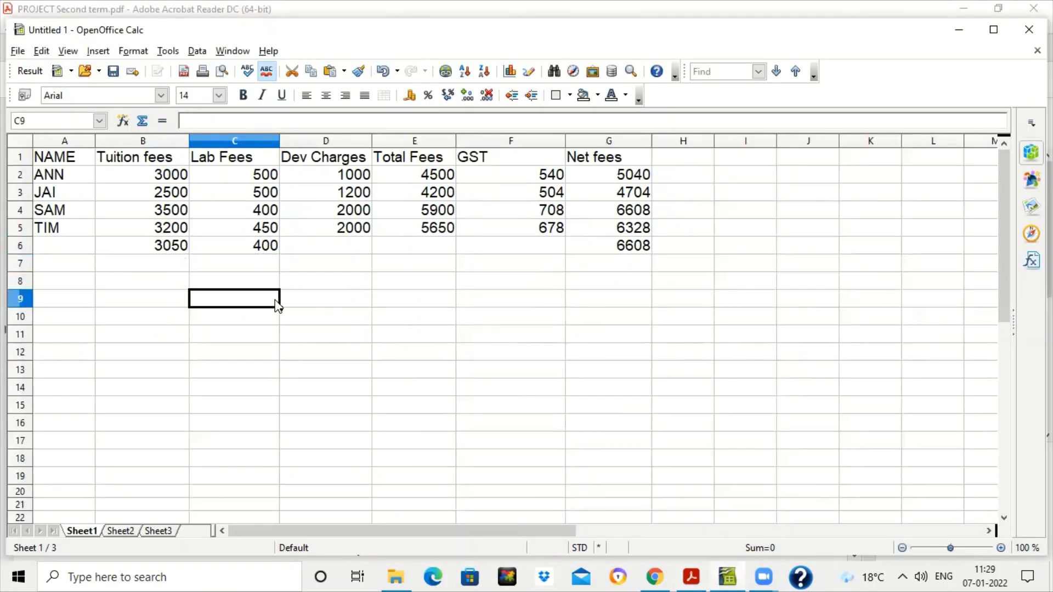
left_click(99, 52)
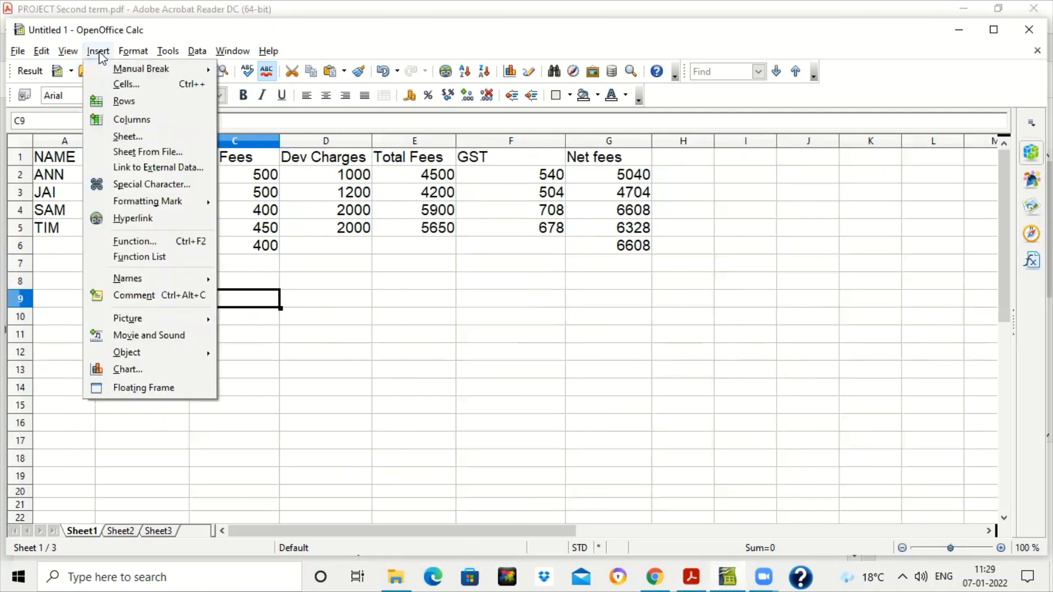
left_click(136, 370)
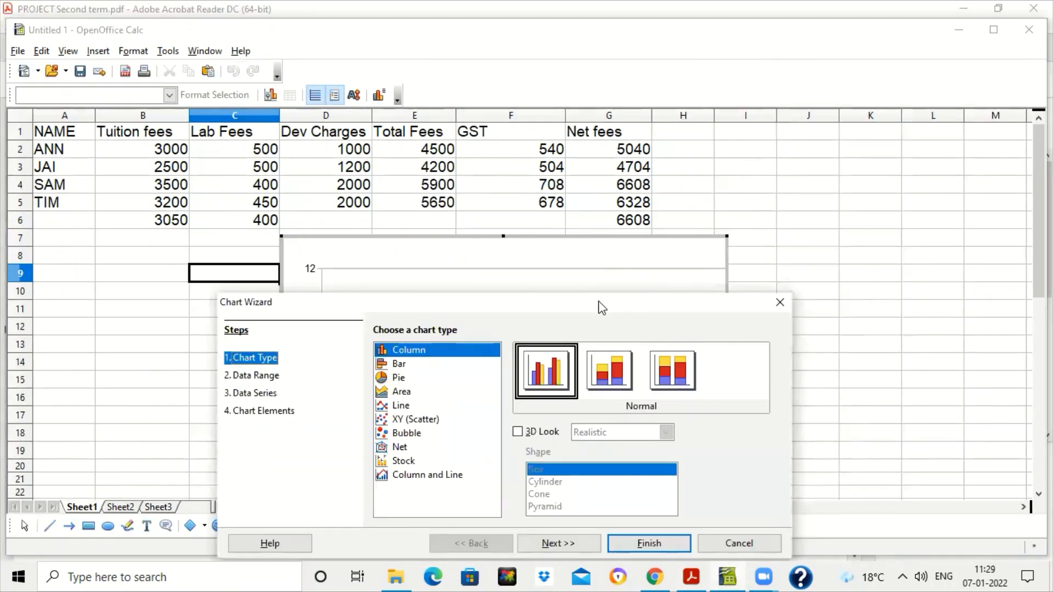
left_click_drag(598, 301, 632, 118)
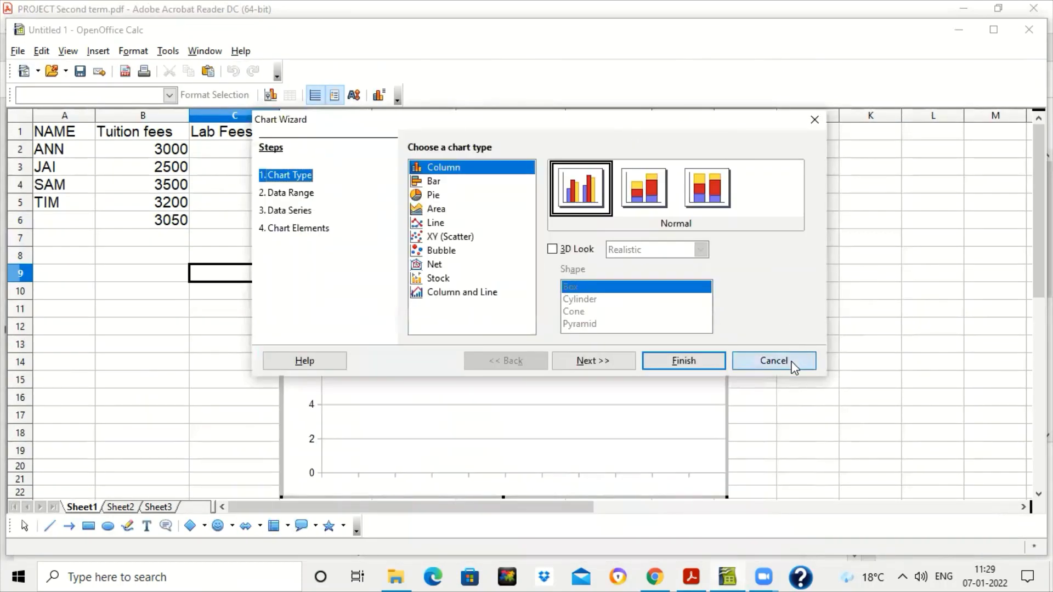
left_click(792, 362)
left_click(795, 368)
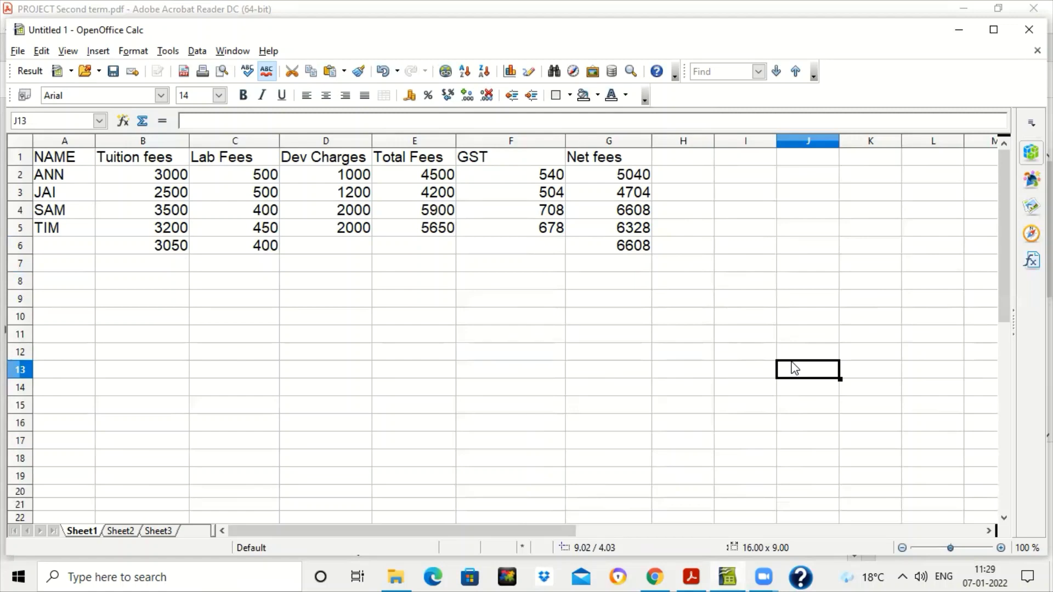
Start inserting a chart from the fee table range A1:G5, covering the NAME through Net fees columns
left_click(85, 161)
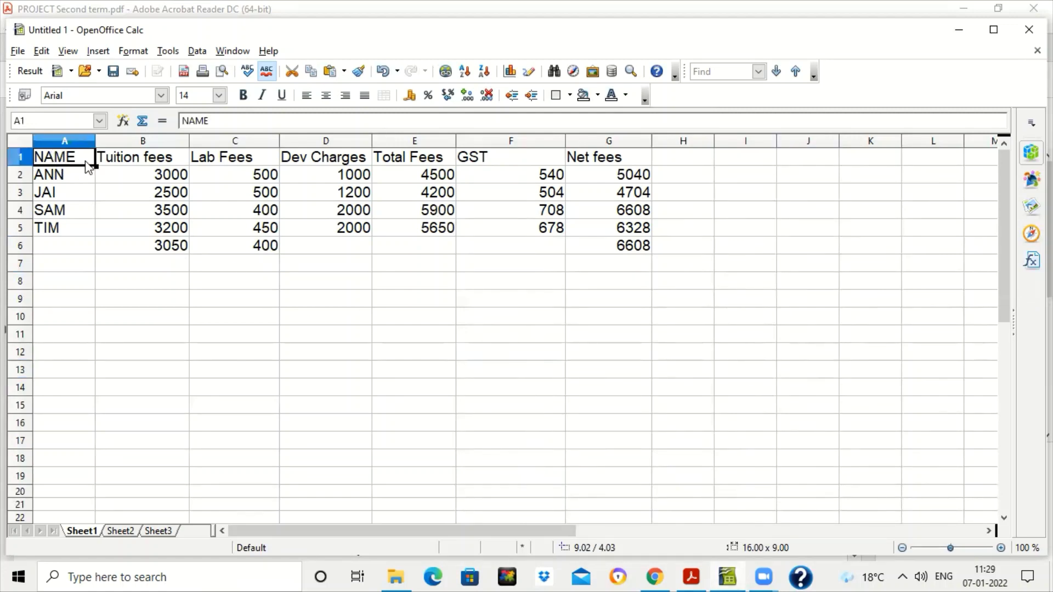
left_click_drag(87, 164, 411, 232)
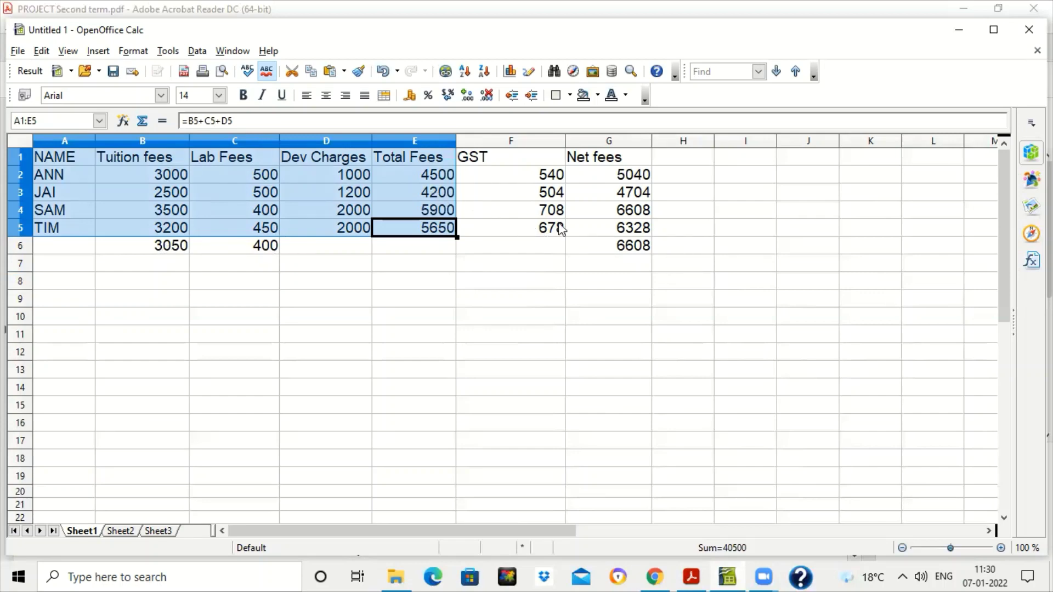
left_click(581, 267)
left_click_drag(77, 154, 605, 227)
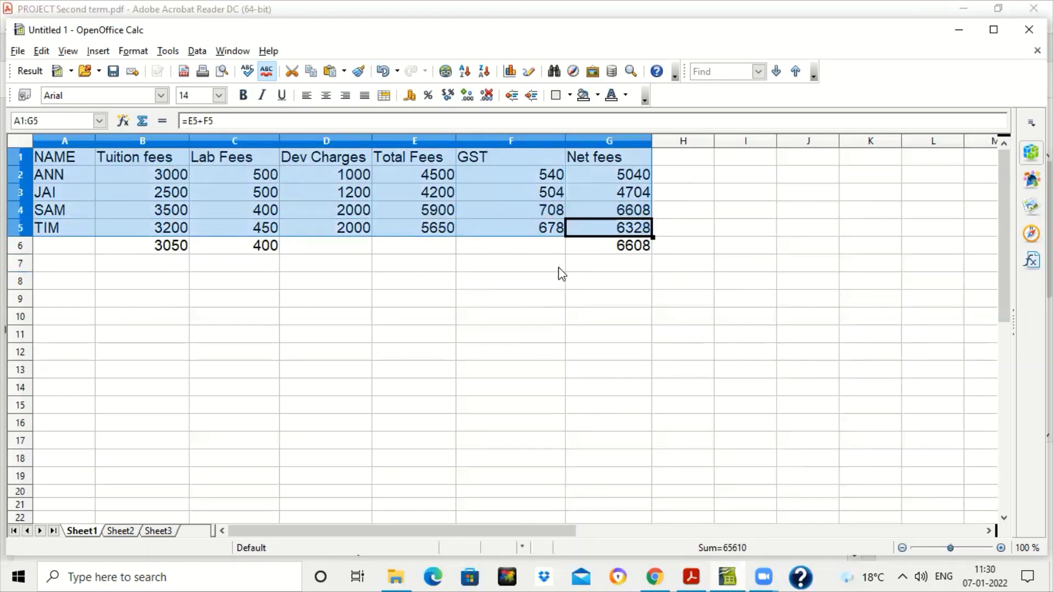
left_click(97, 53)
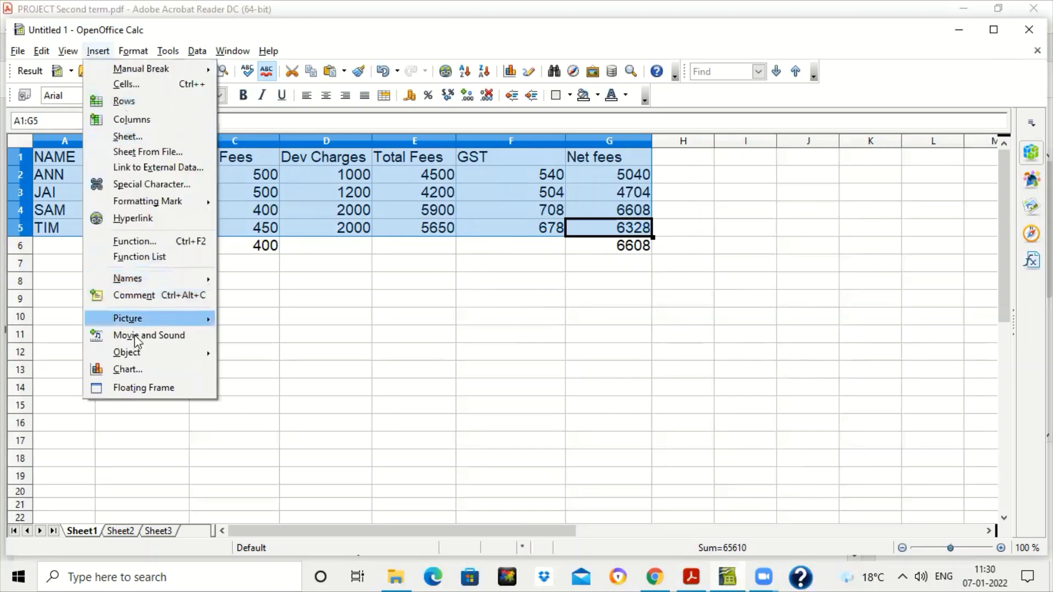
left_click(134, 367)
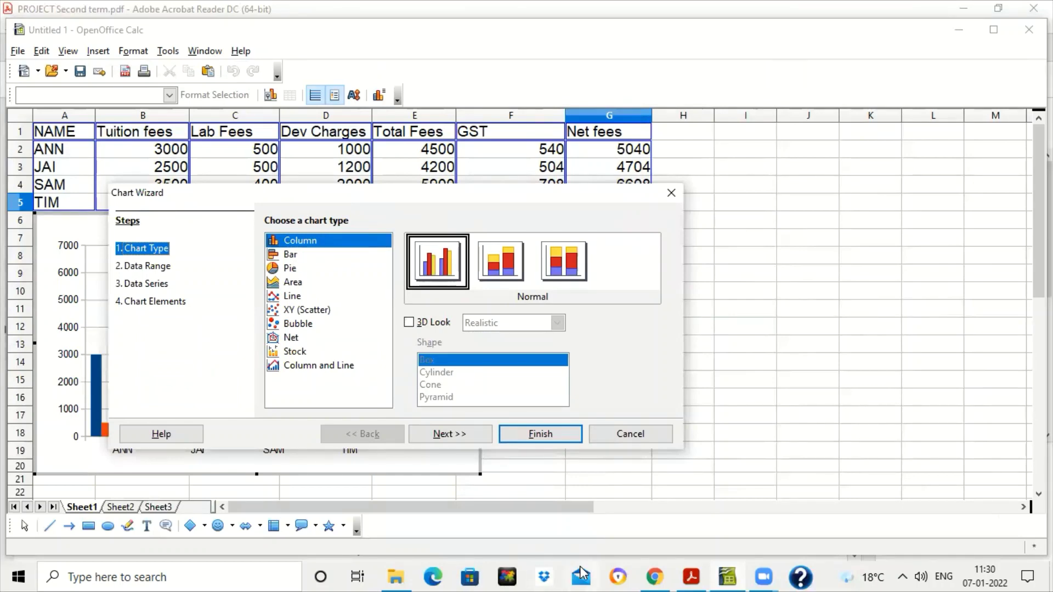
Check the chart task in the project PDF and finish a normal column chart titled FEES DETAILS with X axis NAME and Y axis FEES
left_click(691, 576)
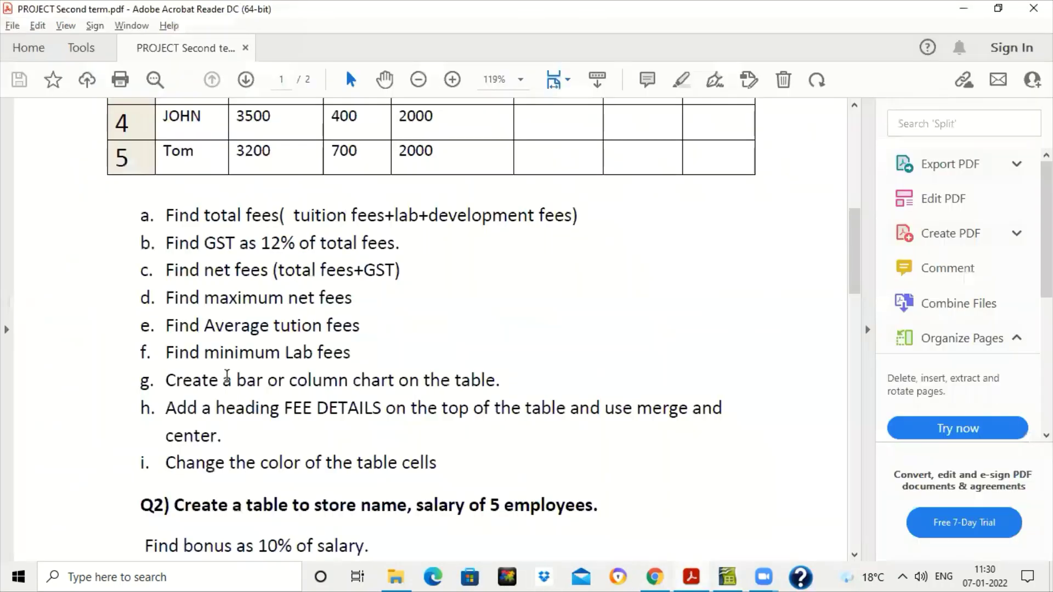
left_click(728, 576)
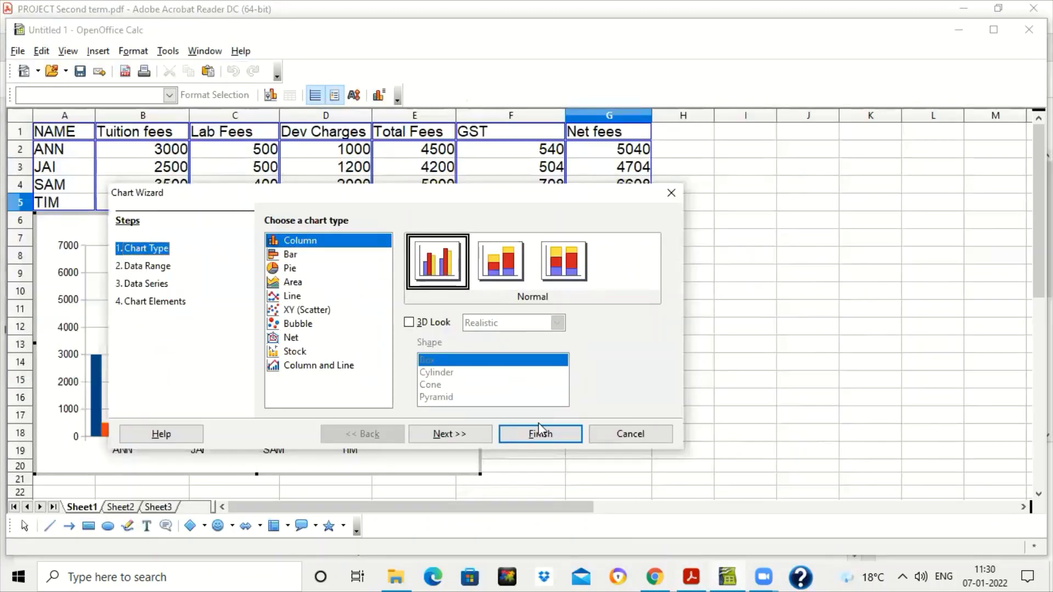
left_click(479, 437)
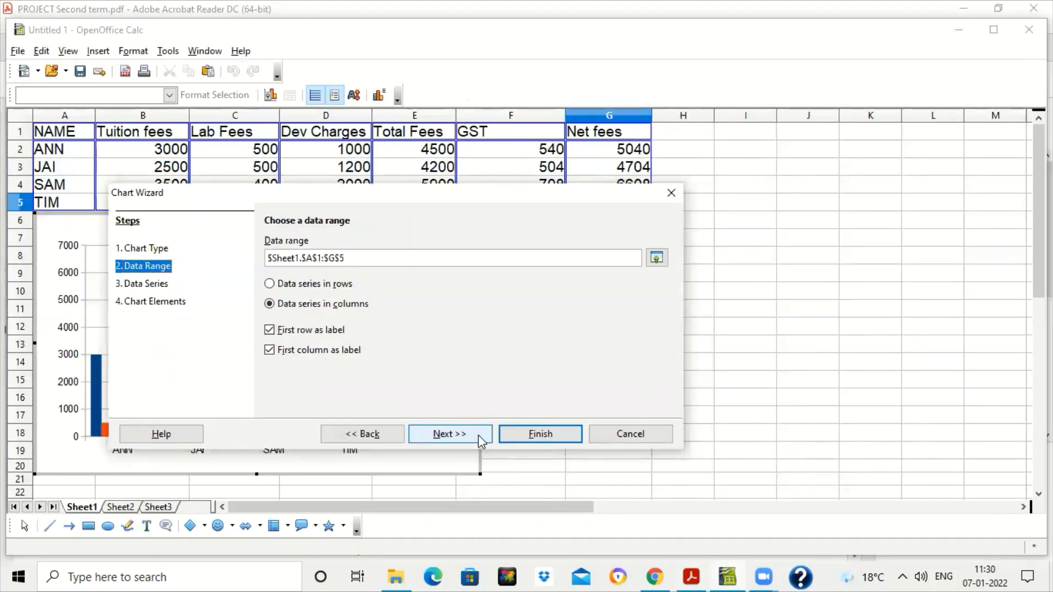
left_click(478, 435)
left_click(478, 435)
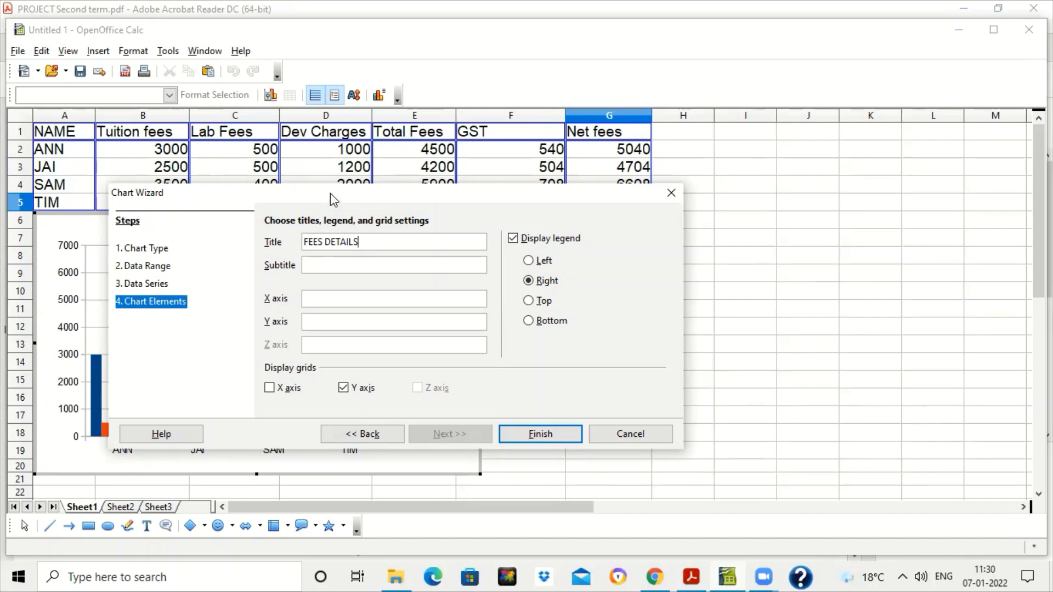
left_click_drag(337, 198, 643, 217)
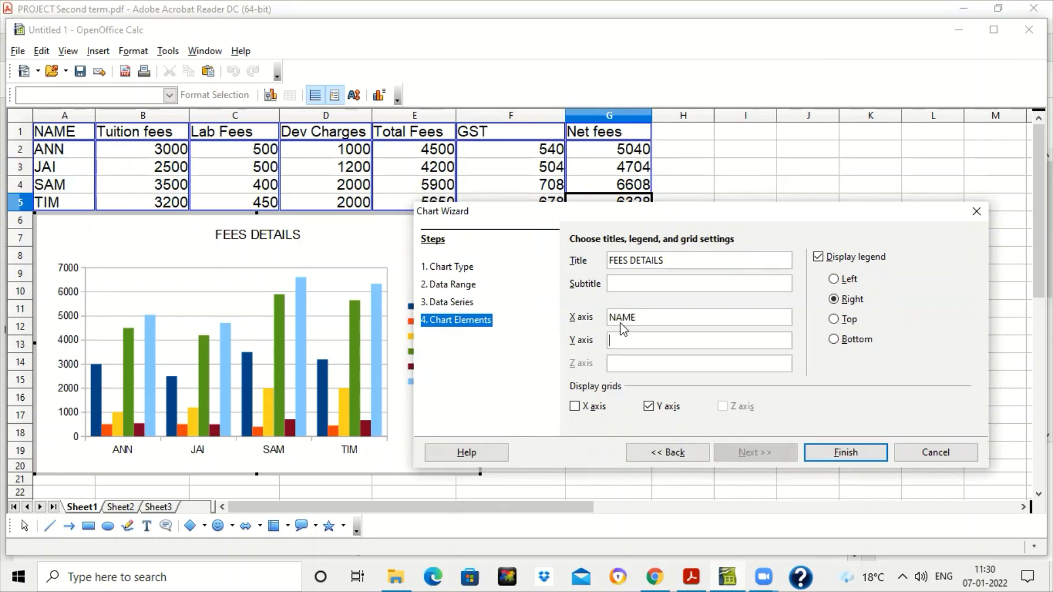
type("FEES")
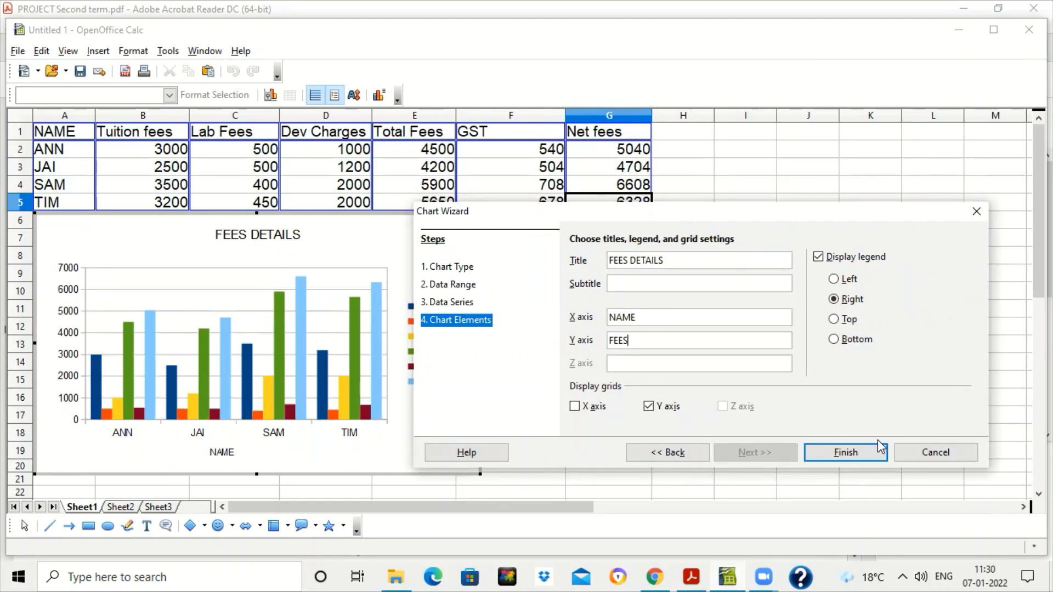
left_click(845, 453)
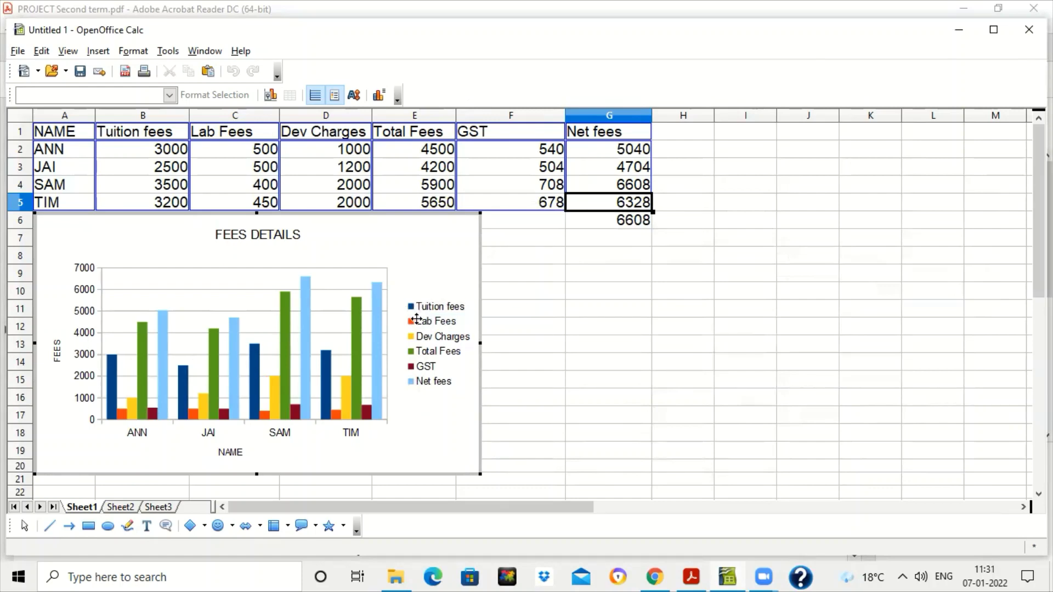
Move the FEES DETAILS chart below row 6 and towards columns E to I so it no longer covers the calculated results
mouse_move(115, 384)
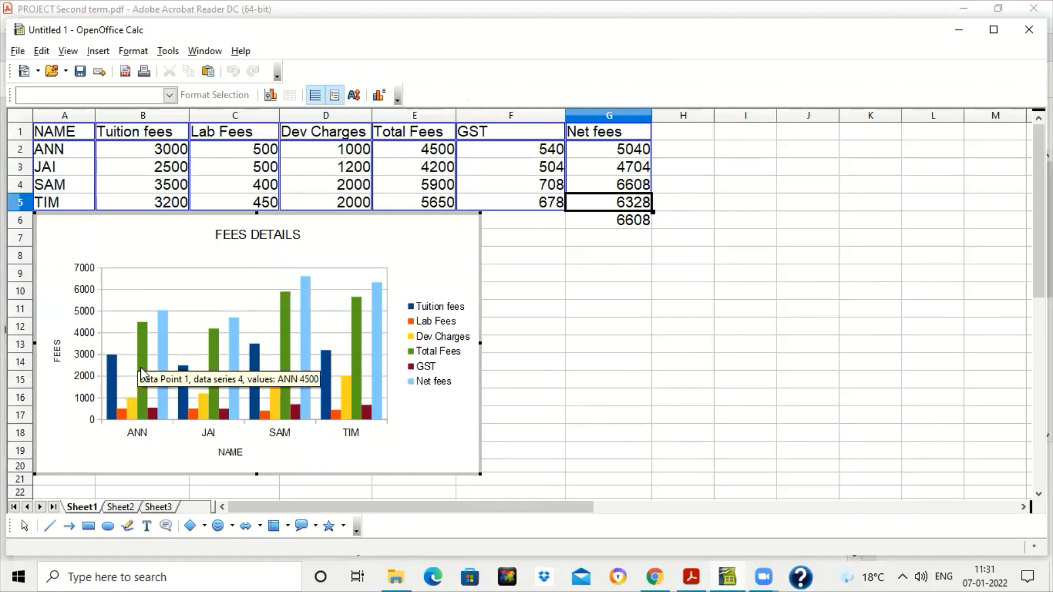
mouse_move(148, 327)
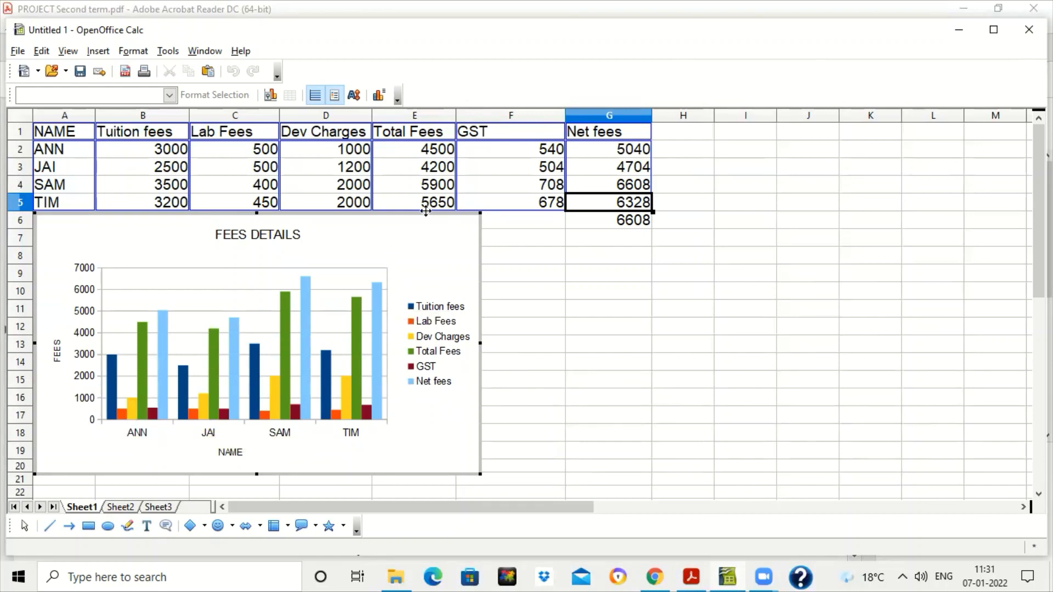
left_click_drag(426, 237, 757, 228)
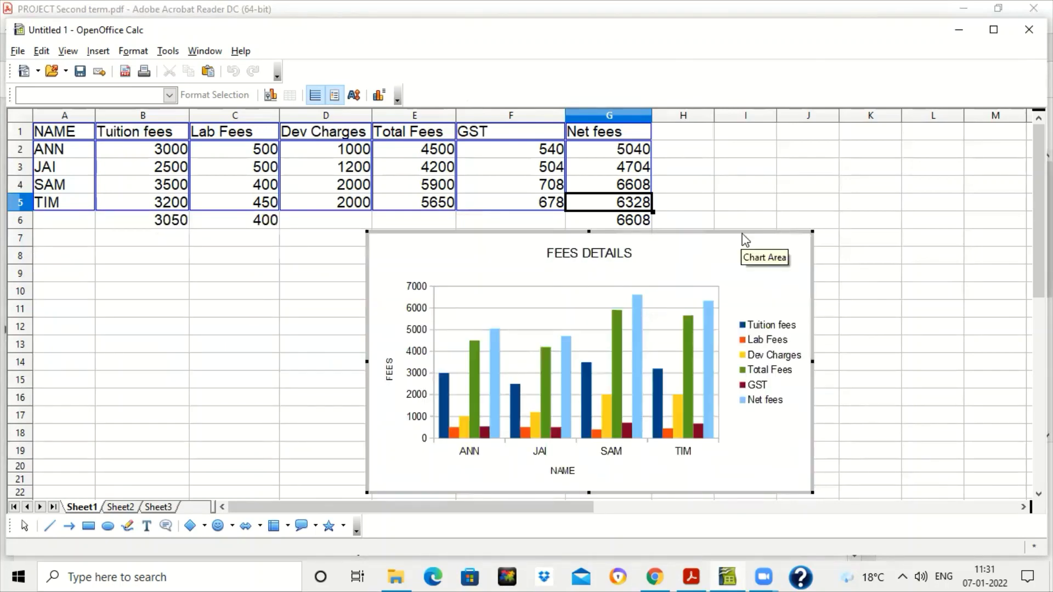
Check the heading task in the project PDF and insert an empty row above the fee table's header row in Calc
left_click(690, 576)
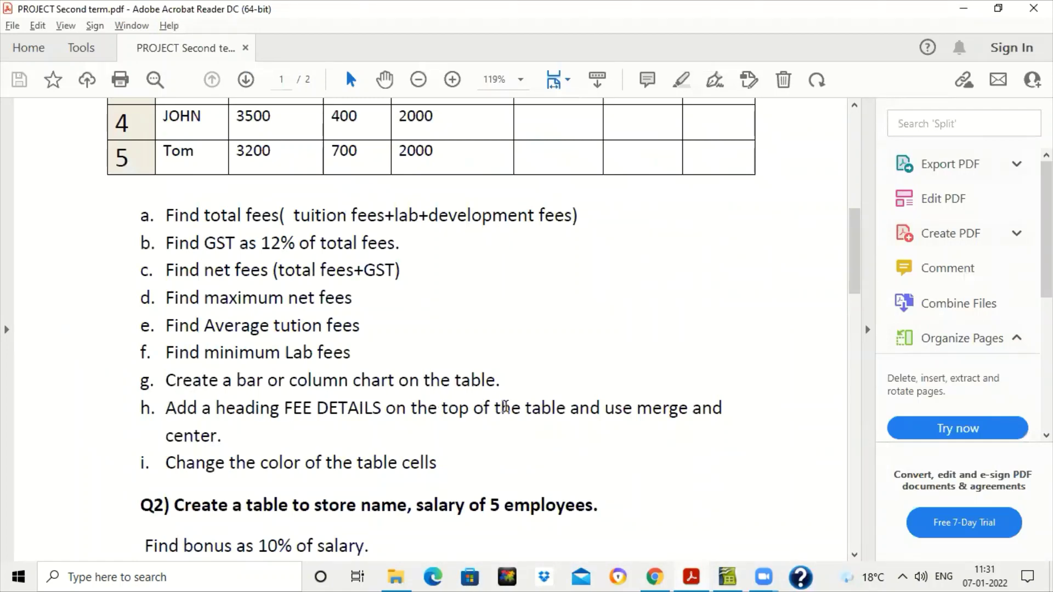
left_click(728, 577)
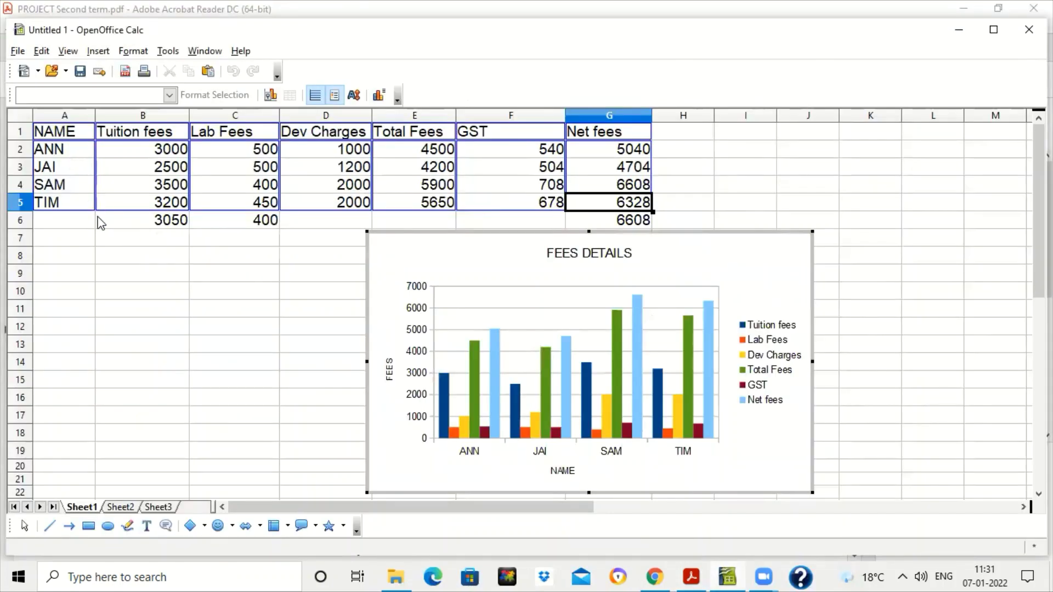
left_click(100, 222)
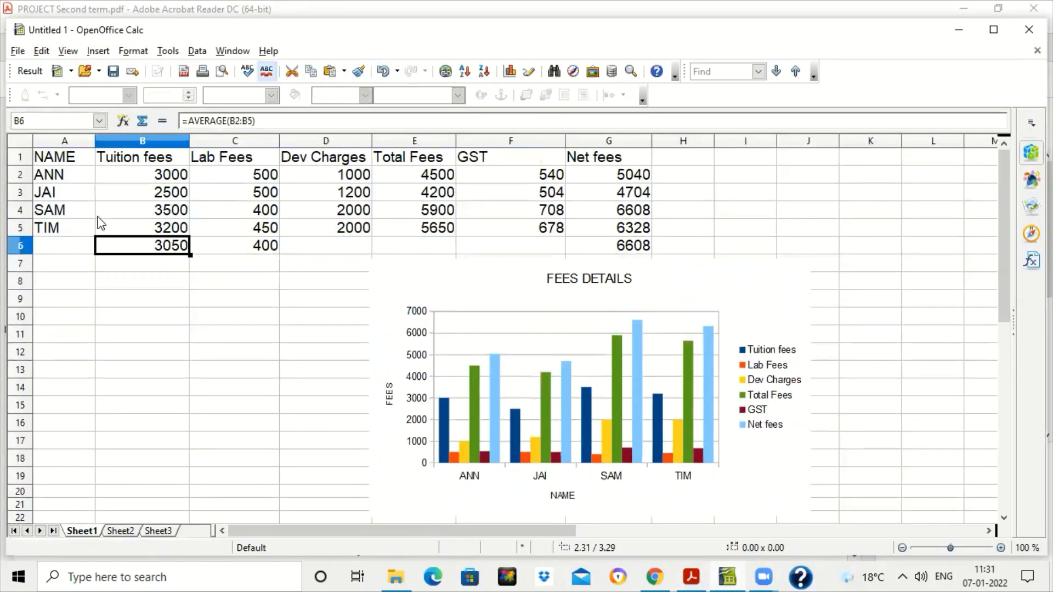
left_click(79, 157)
key("Down")
key("Down")
key("Down")
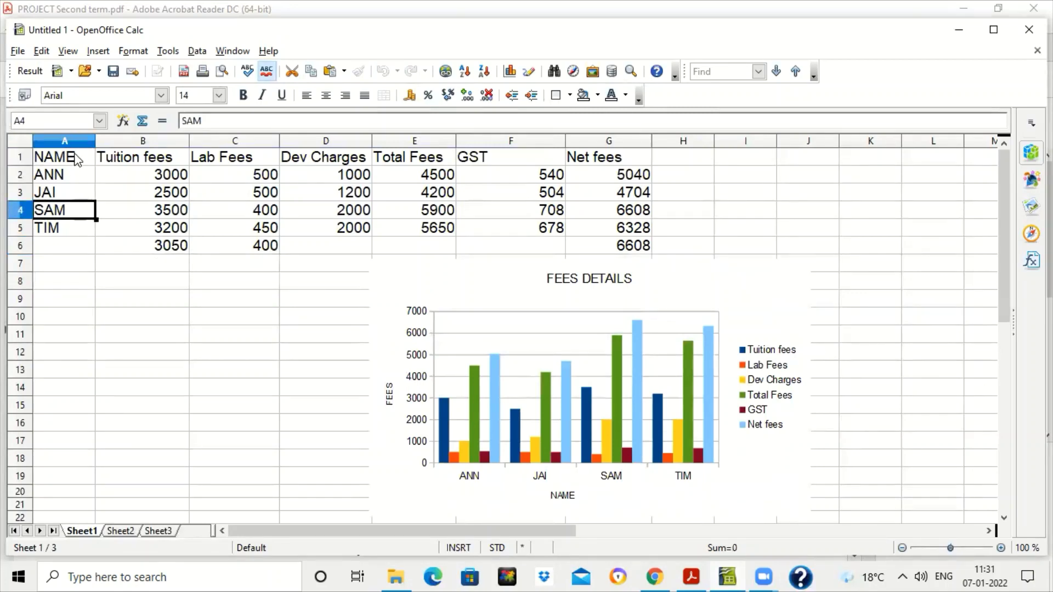
left_click(80, 161)
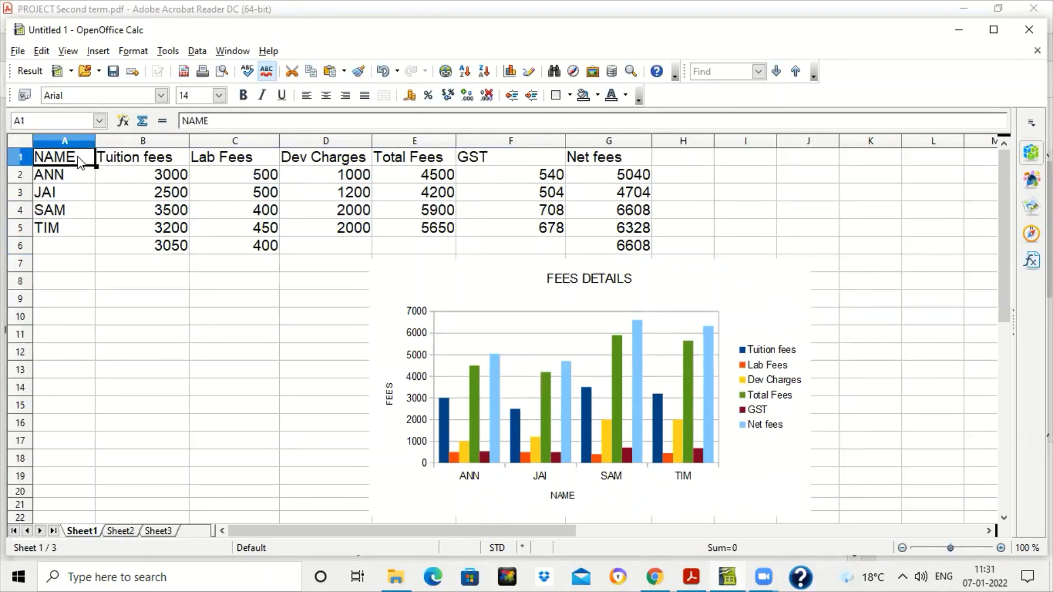
left_click(104, 52)
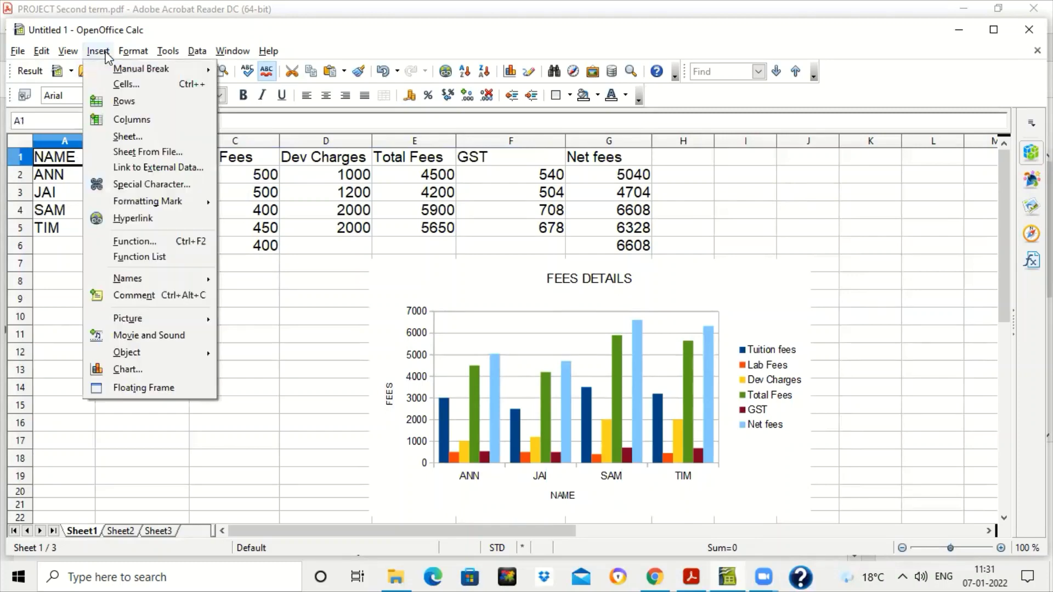
left_click(120, 103)
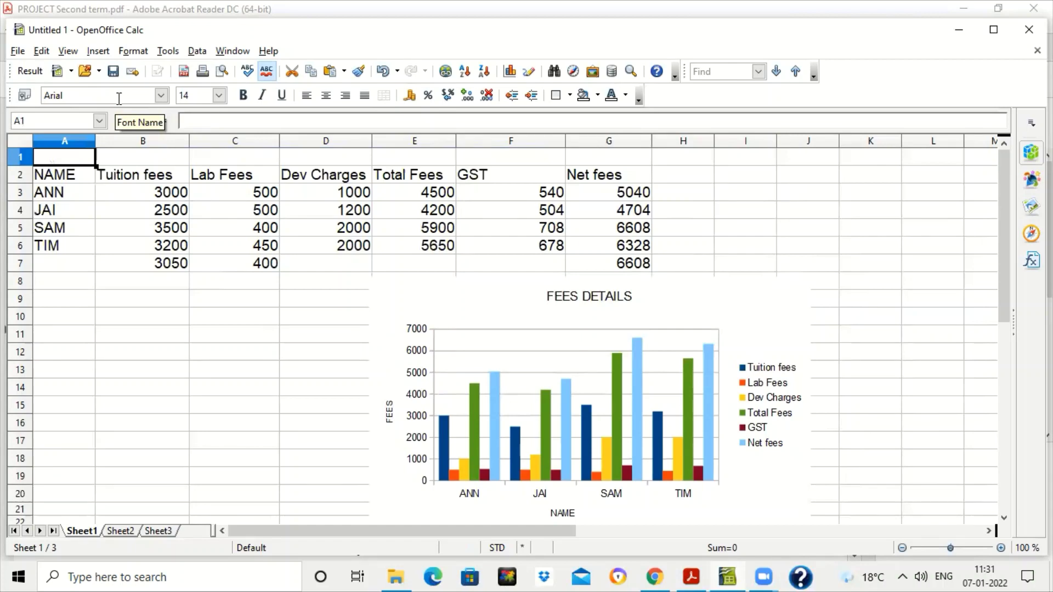
key("alt+Tab")
key("alt+Tab")
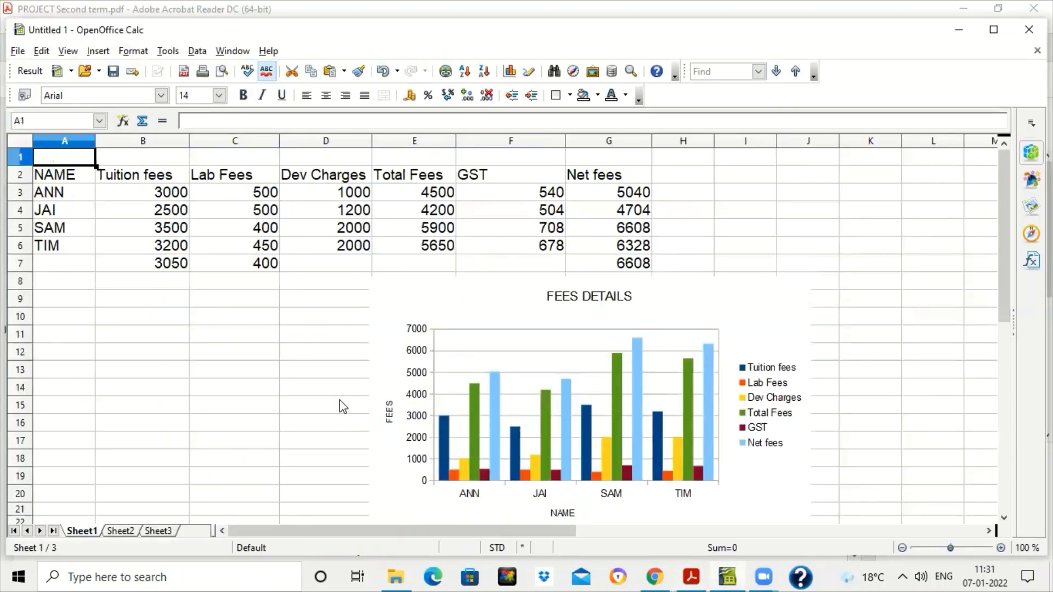
left_click(340, 401)
type("EE \\\\")
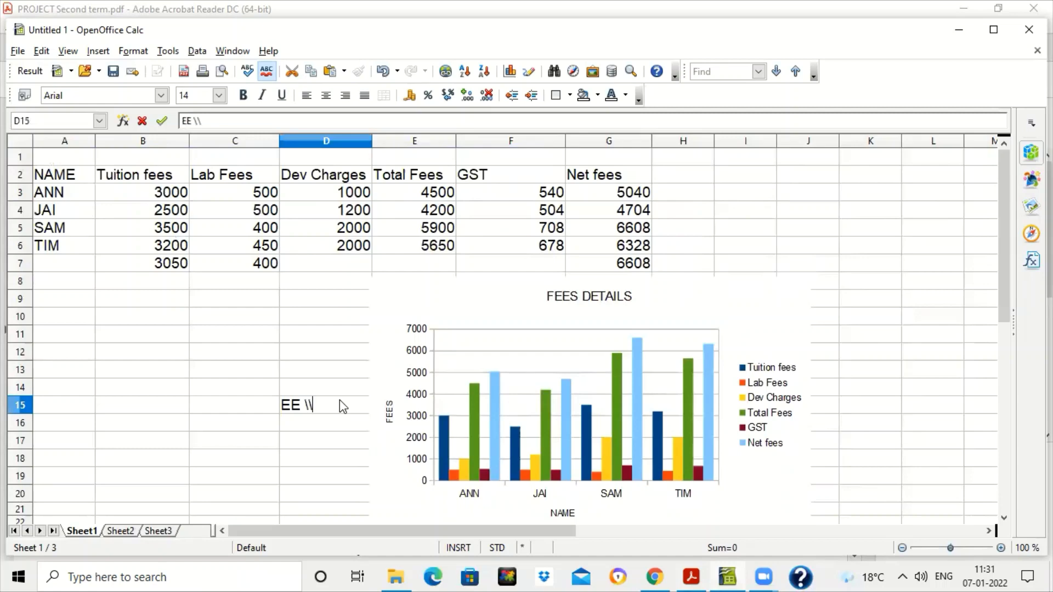
key("BackSpace")
key("BackSpace")
Enter the heading FEE DETAILS in cell A1 above the fee table
left_click(66, 161)
type("FEE")
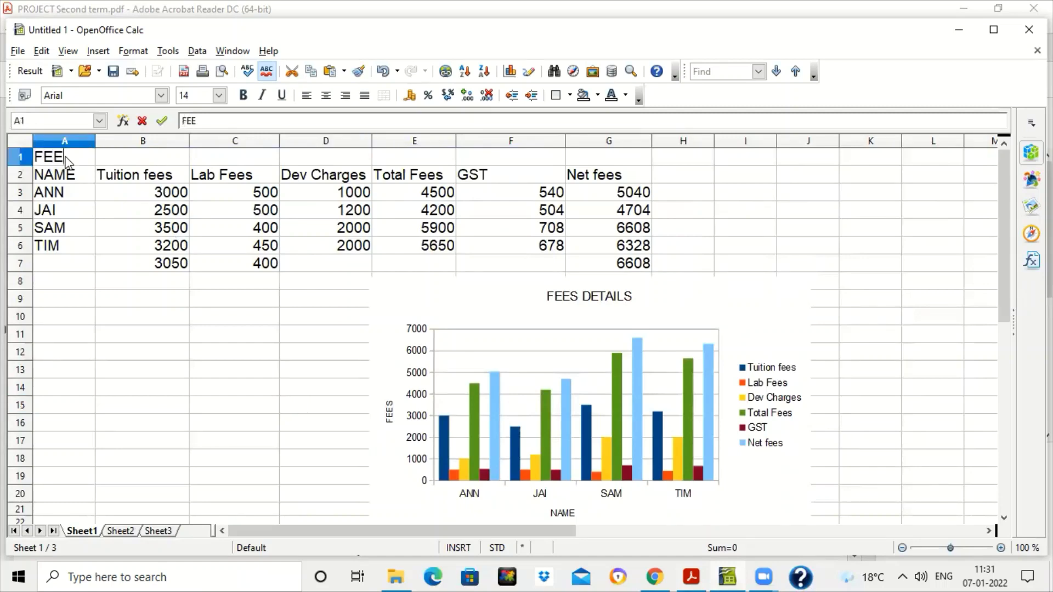
type(" DETAILS")
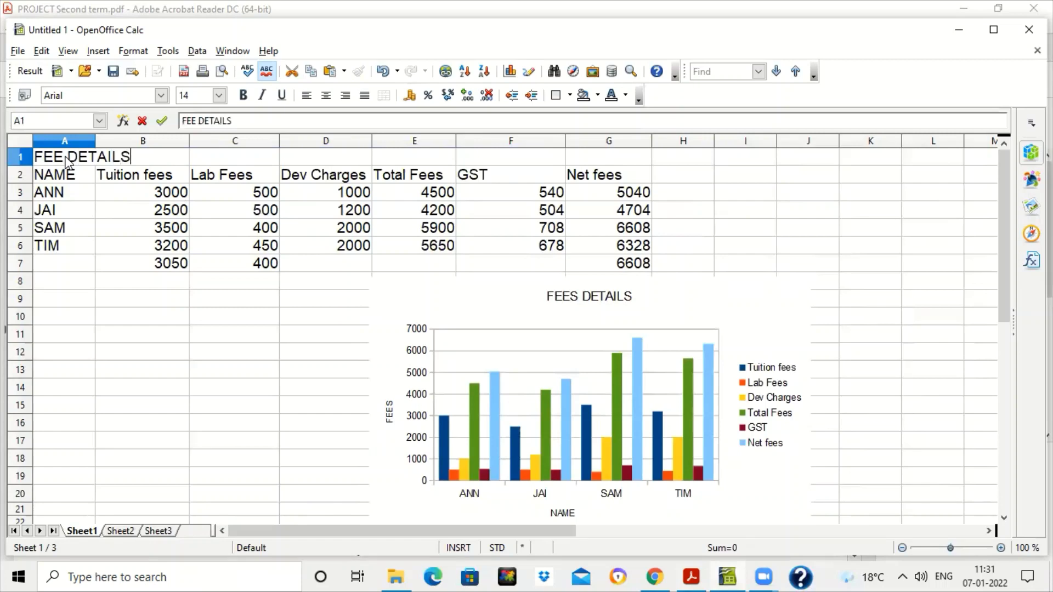
key("Return")
Merge cells A1:G1 across the table width and centre the FEE DETAILS heading horizontally
left_click_drag(66, 161, 609, 159)
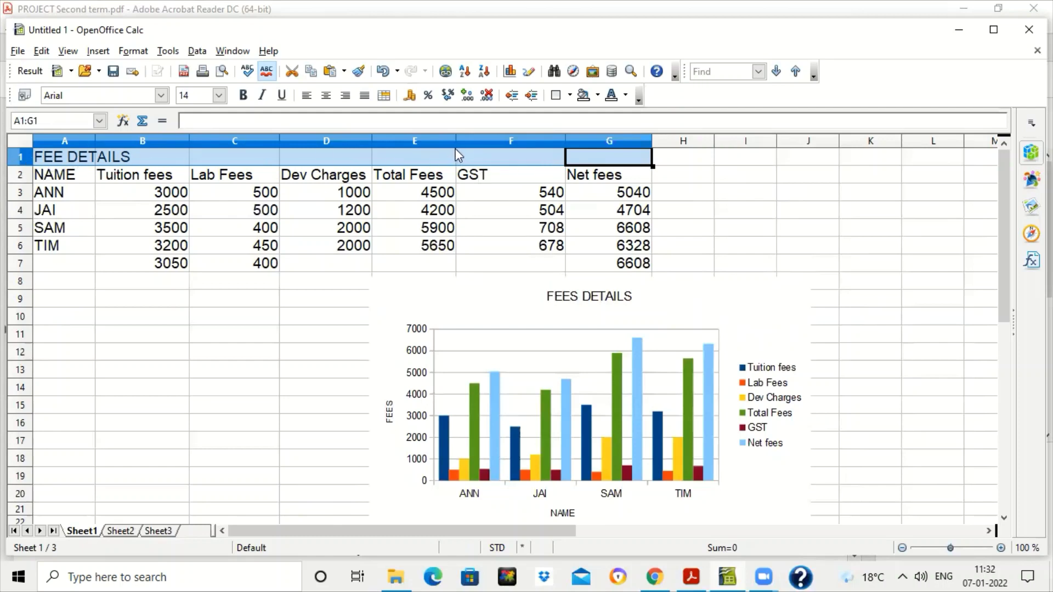
left_click(386, 97)
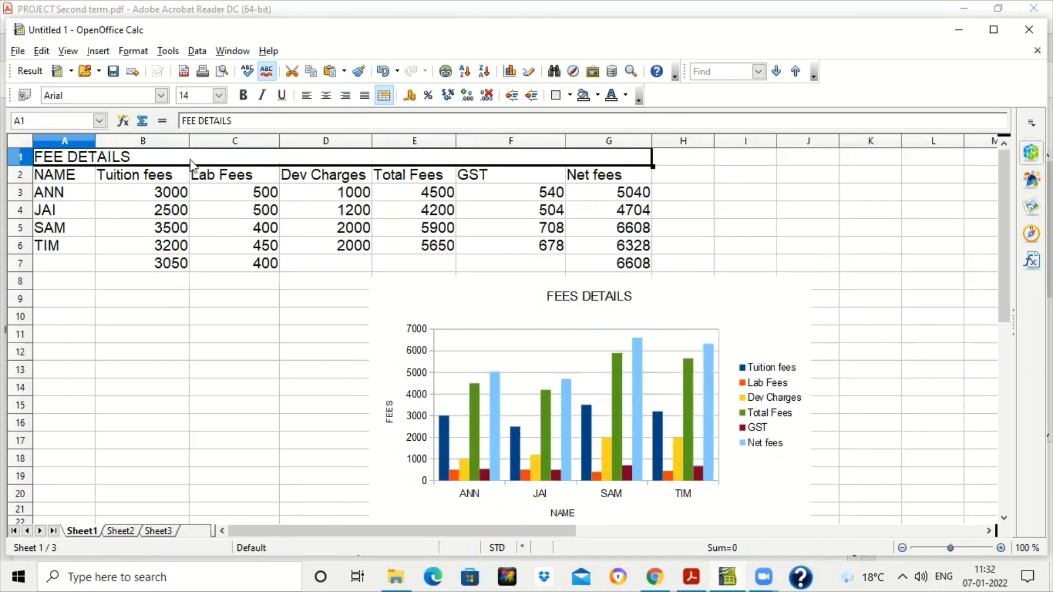
left_click(328, 102)
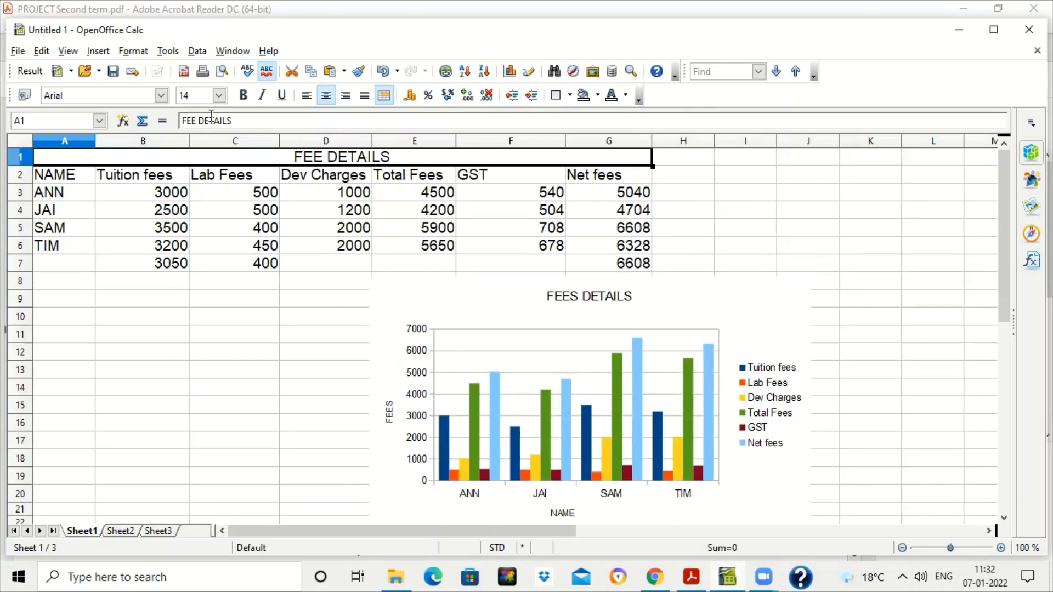
Set the FEE DETAILS heading to font size 18 and make it bold
left_click(218, 96)
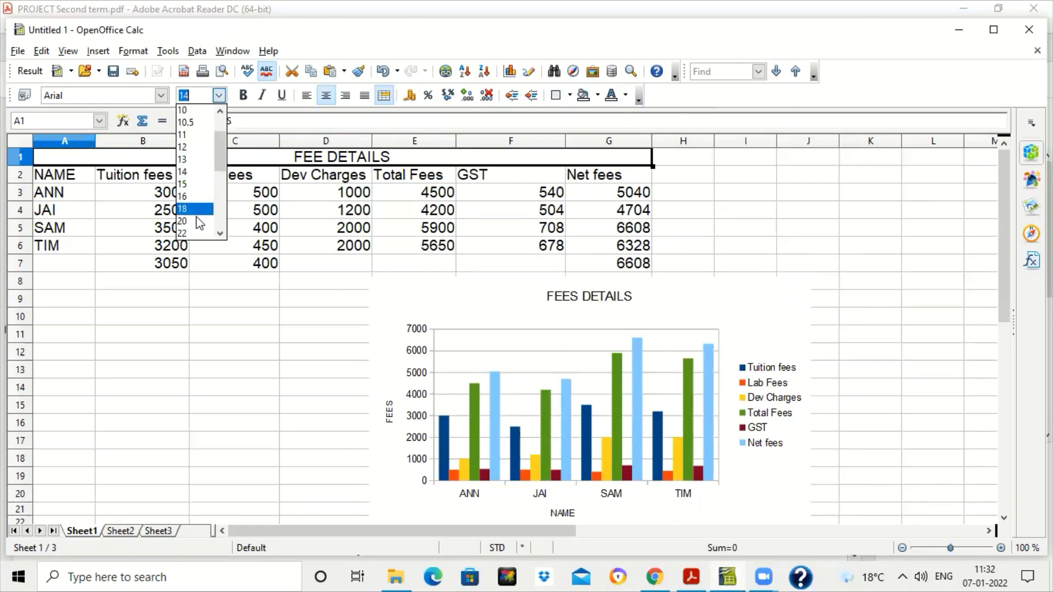
left_click(195, 209)
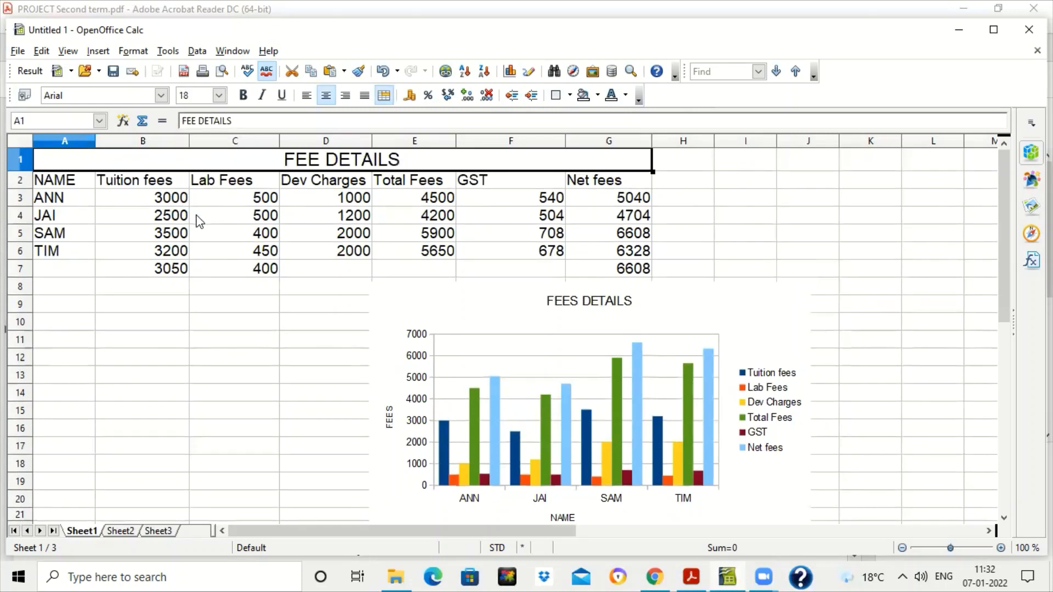
key("ctrl+b")
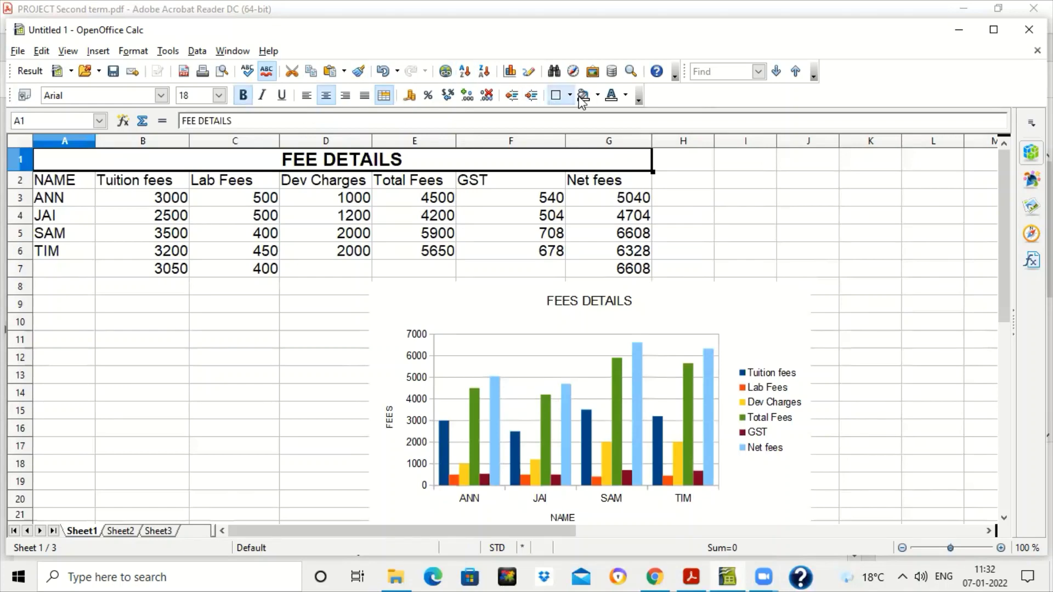
Fill the merged FEE DETAILS heading cell with a light pink background and switch to the project PDF to check the tasks
left_click(598, 95)
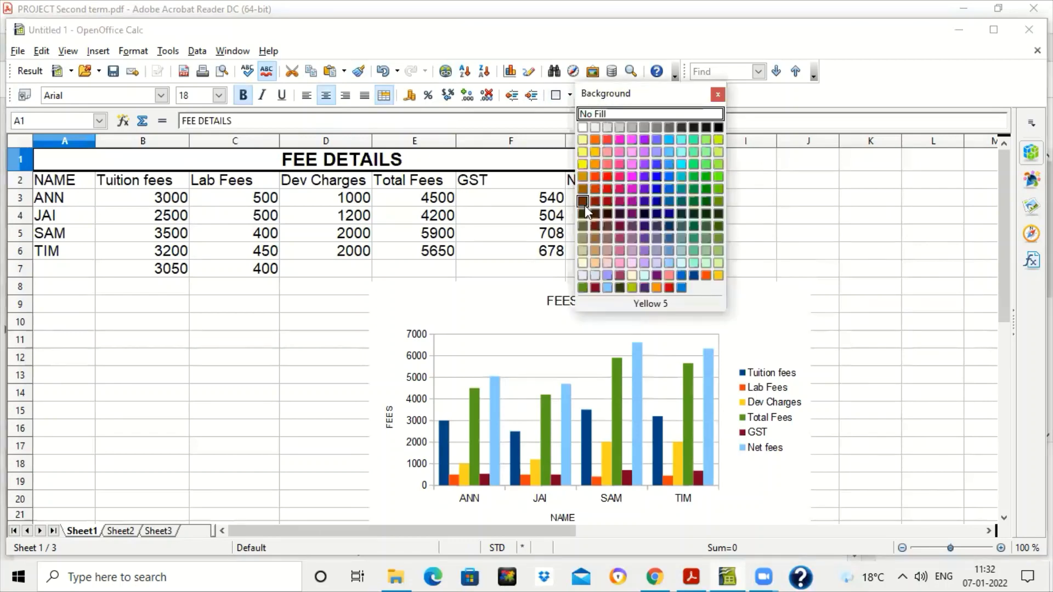
left_click(607, 265)
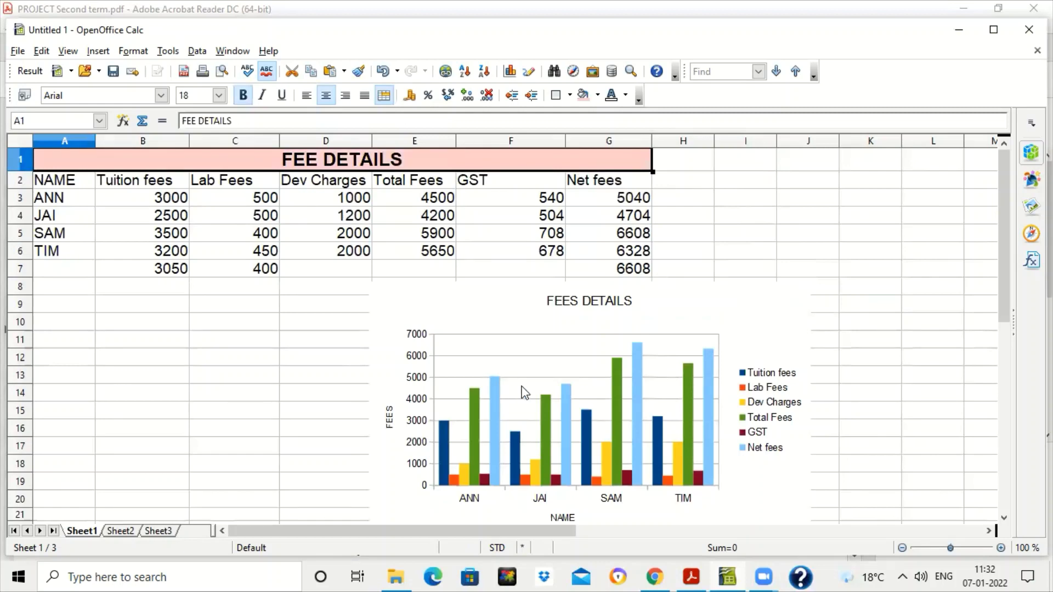
key("alt+Tab")
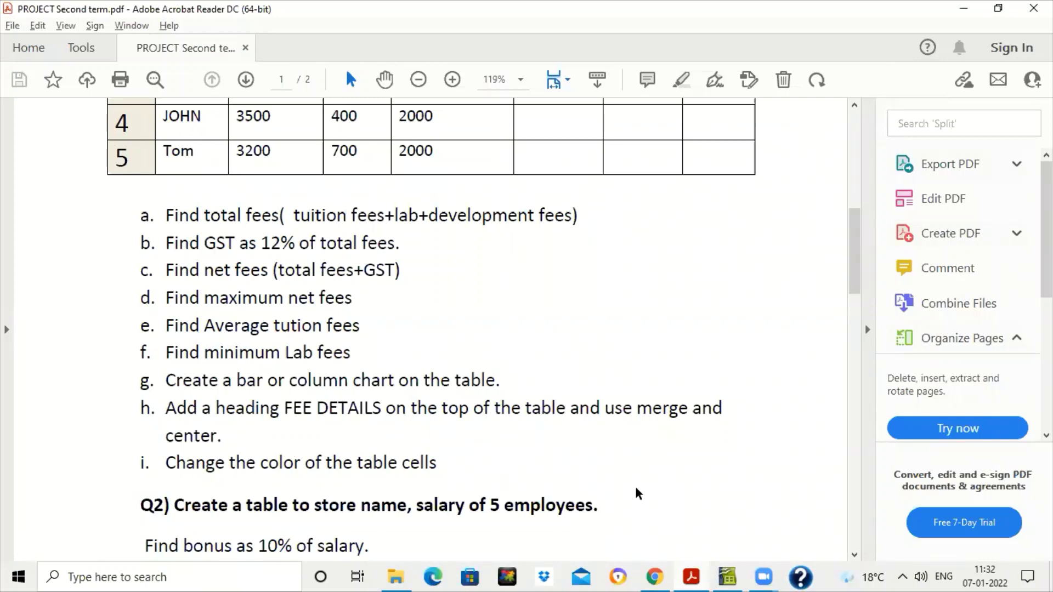
Switch back to OpenOffice Calc and fill the column header row A2:G2 with a bright blue background
left_click(727, 575)
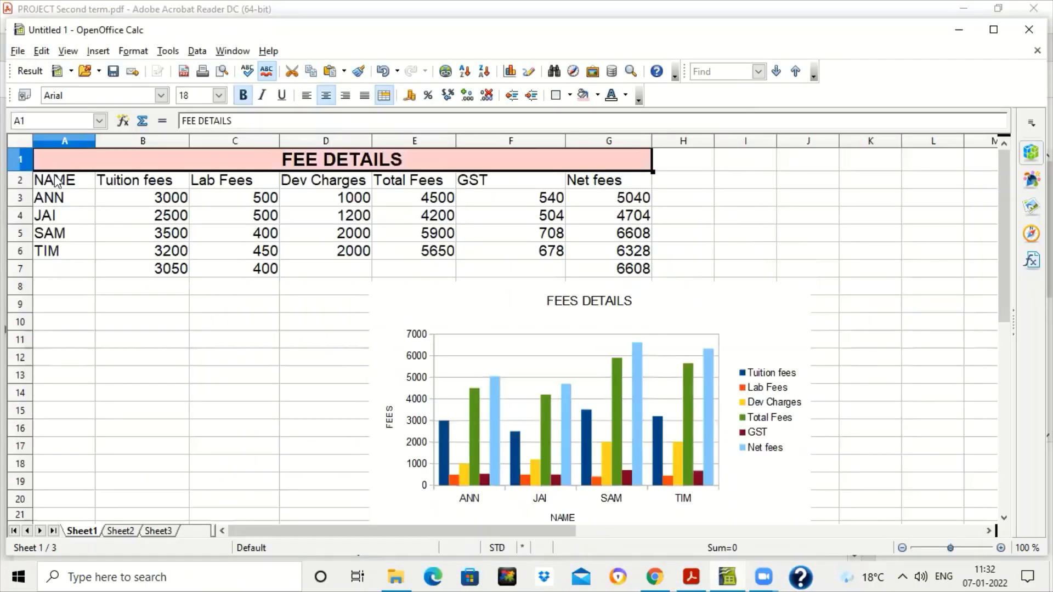
left_click_drag(57, 181, 609, 185)
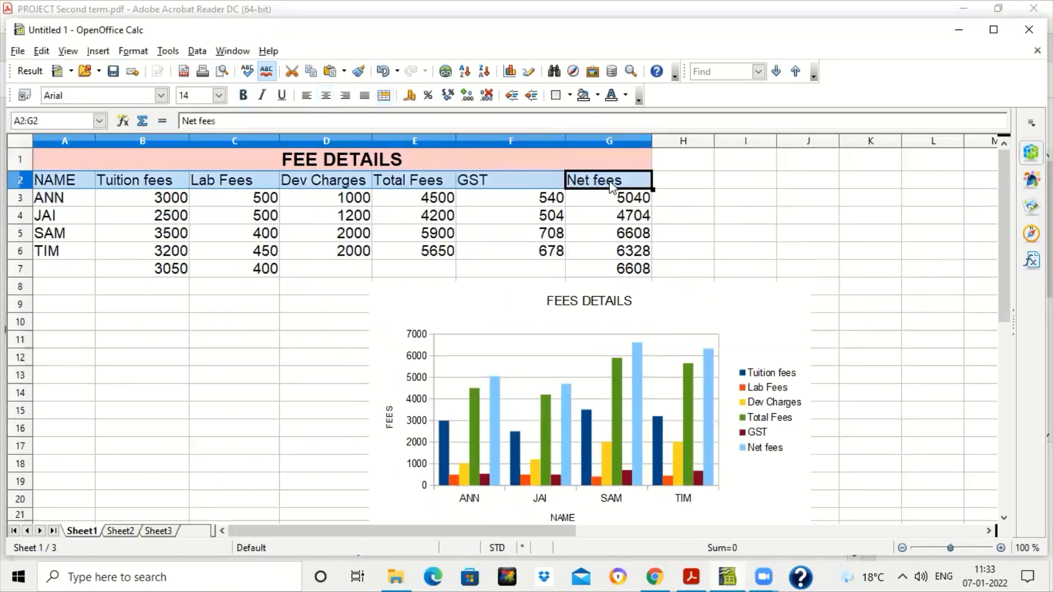
left_click(598, 96)
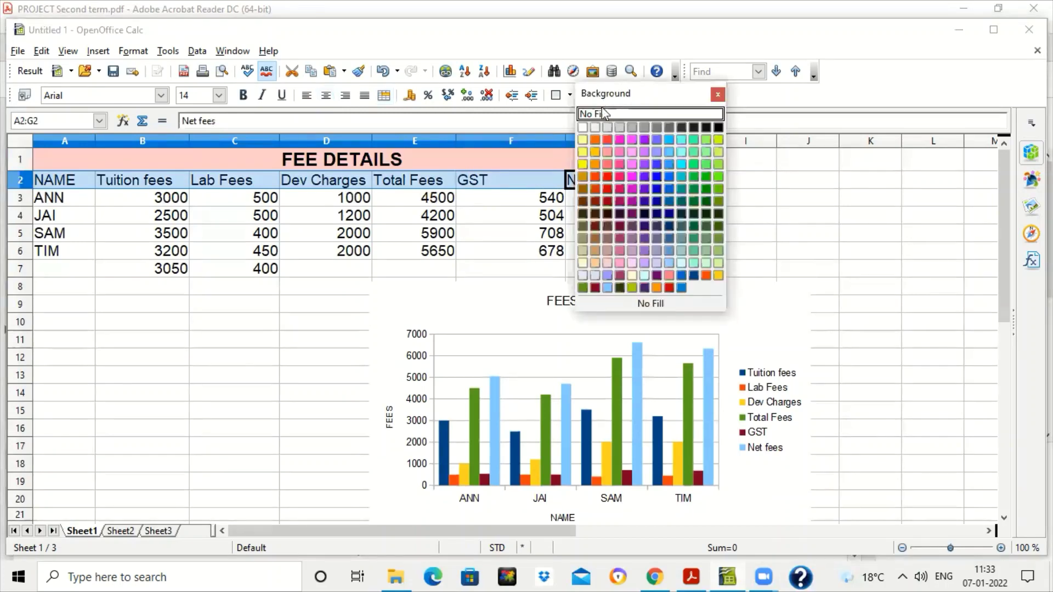
left_click(670, 153)
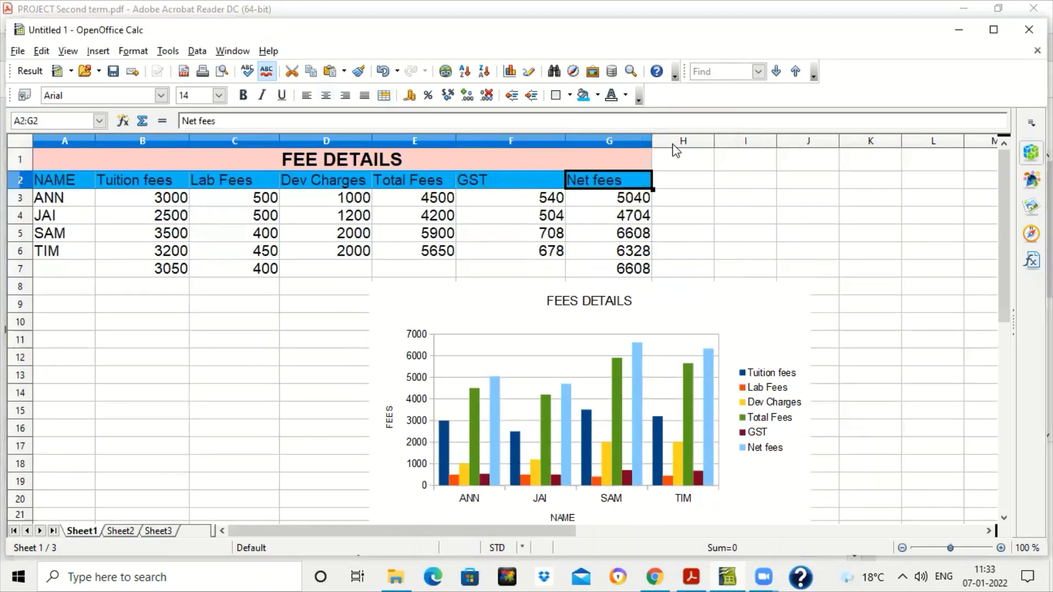
Fill the fee table's data cells A3:G7 with a light yellow background
left_click(417, 235)
left_click_drag(49, 204, 647, 274)
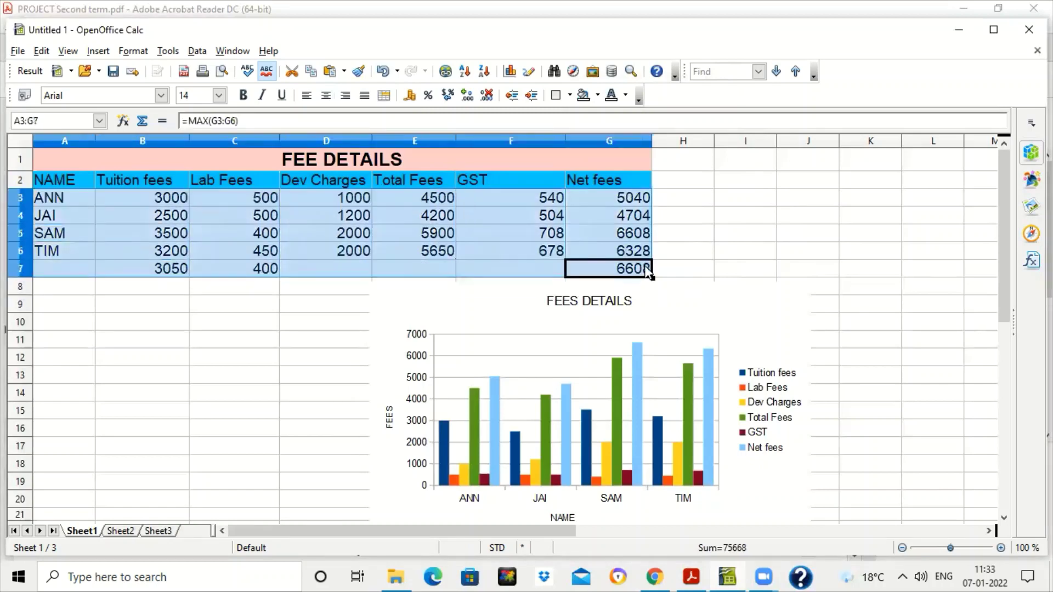
left_click(598, 95)
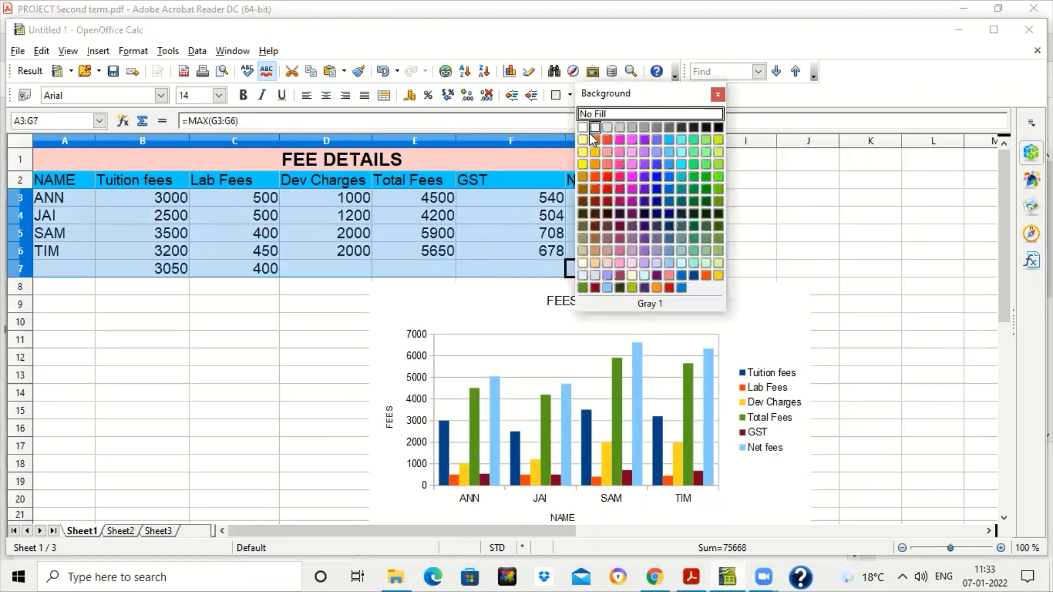
left_click(583, 140)
left_click(328, 358)
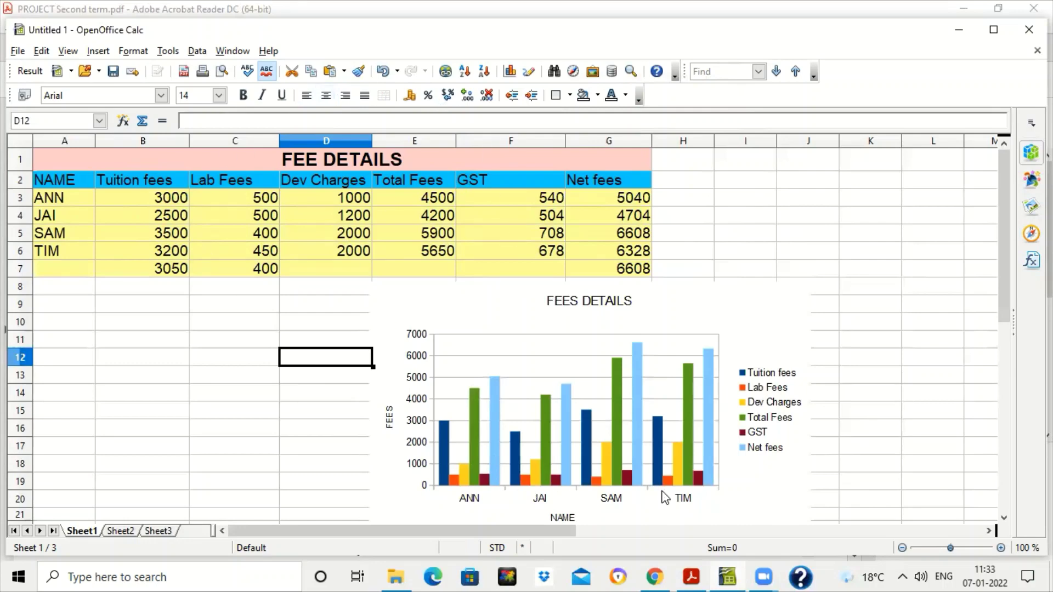
Read the Q2 salary tasks in the project PDF, then inspect the GST percentage formula in cell F3 of the Calc sheet
left_click(693, 576)
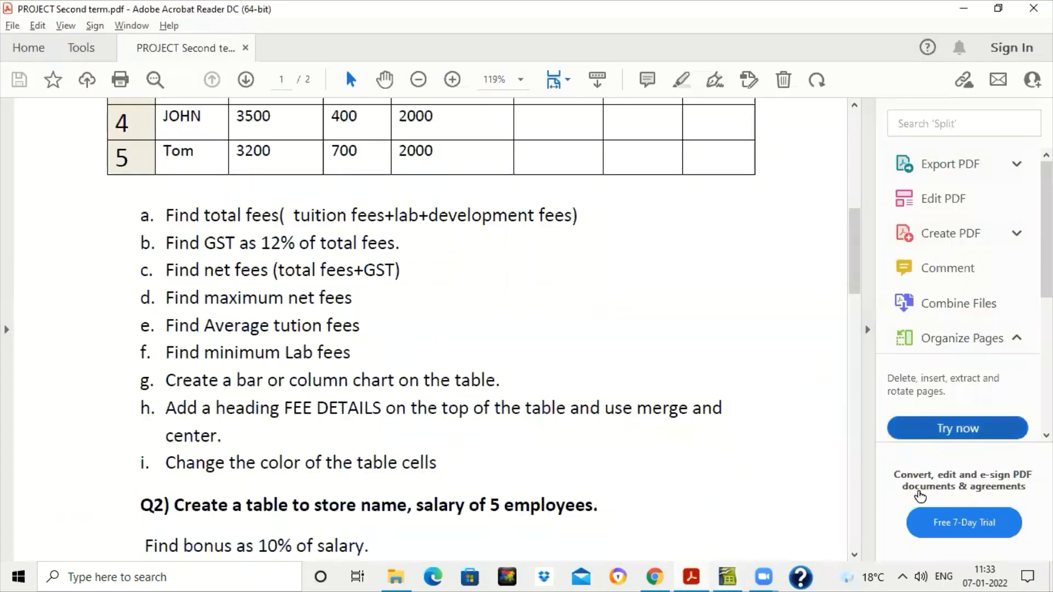
left_click_drag(860, 275, 859, 332)
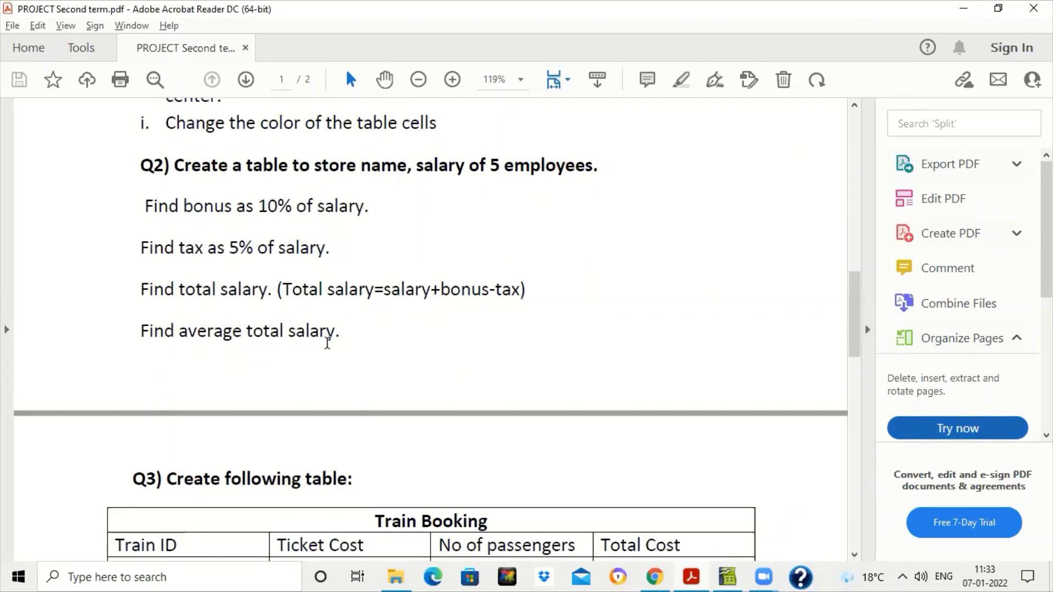
left_click(734, 575)
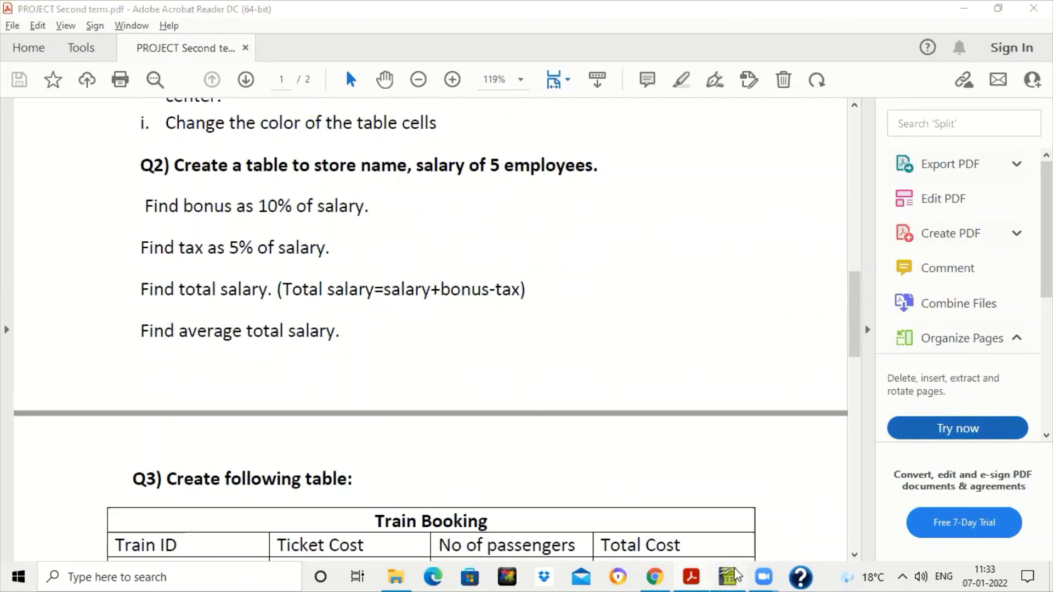
left_click(510, 198)
double_click(509, 198)
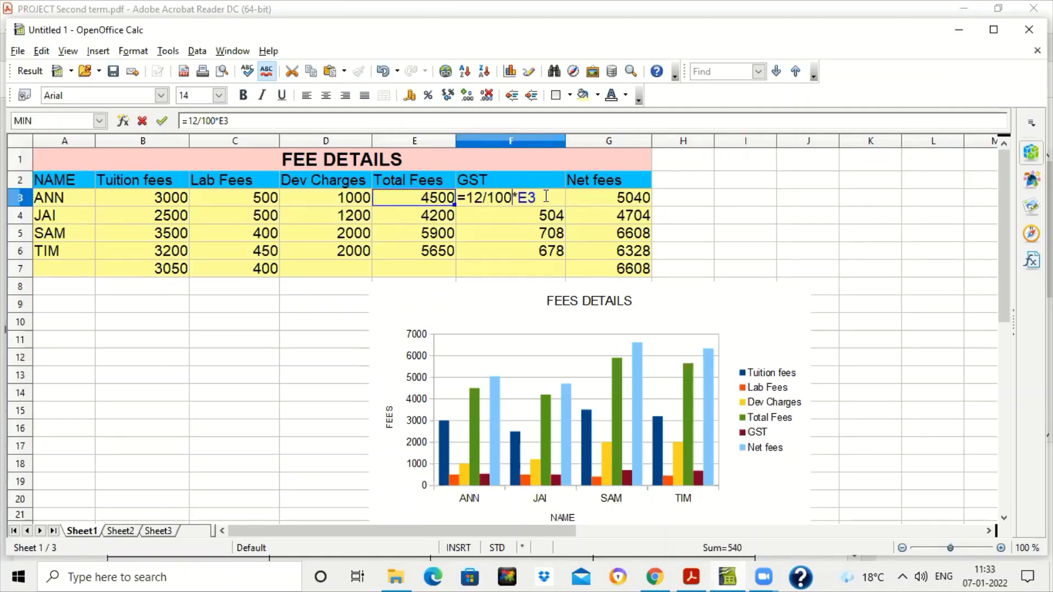
key("Escape")
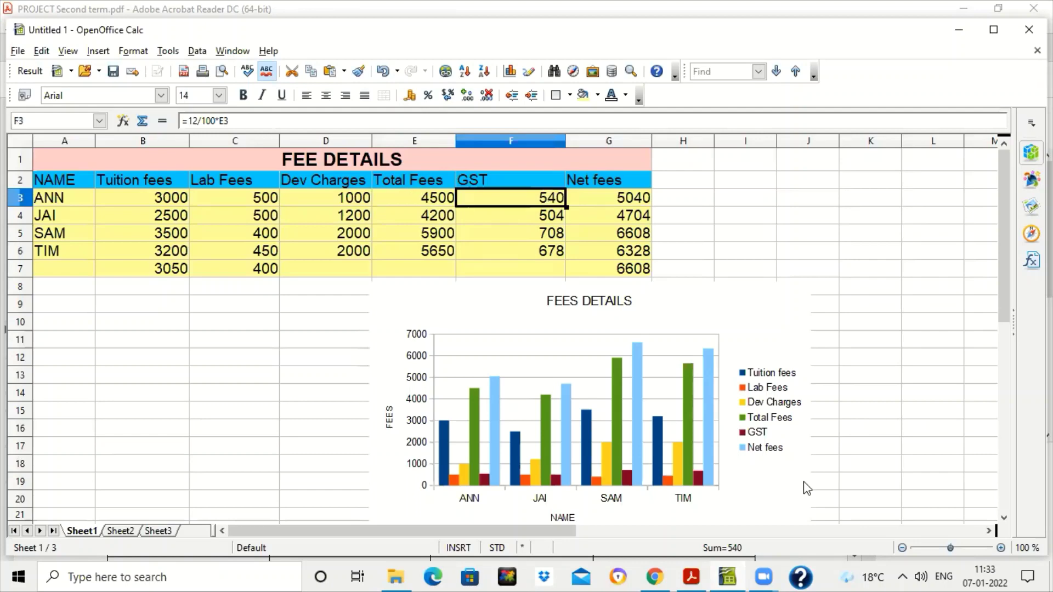
Read the Q3 Train Booking table and tasks in the project PDF and review the merged FEE DETAILS heading in Calc as reference
left_click(691, 576)
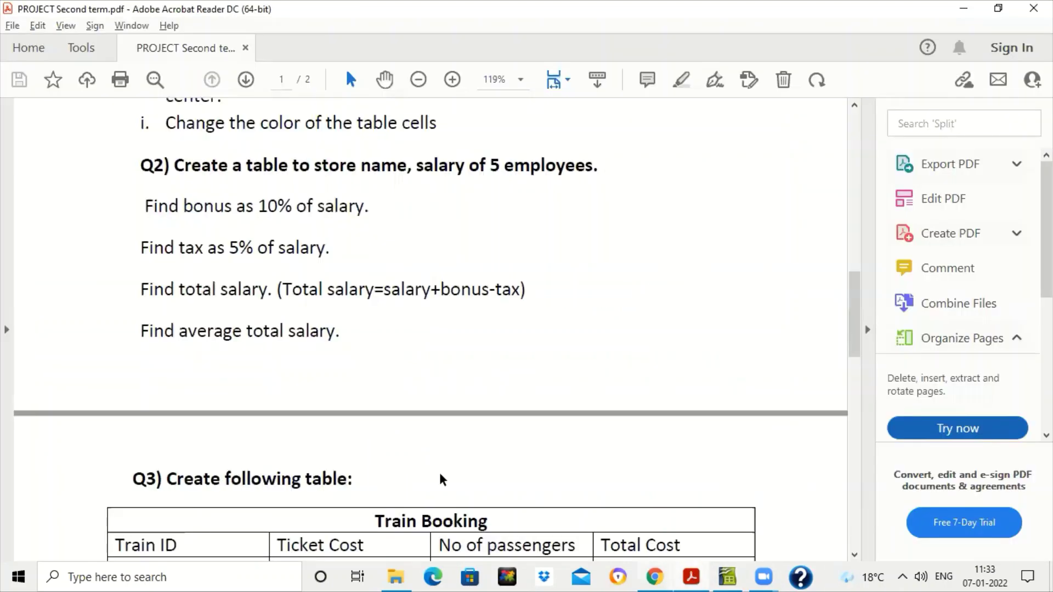
left_click_drag(857, 318, 857, 341)
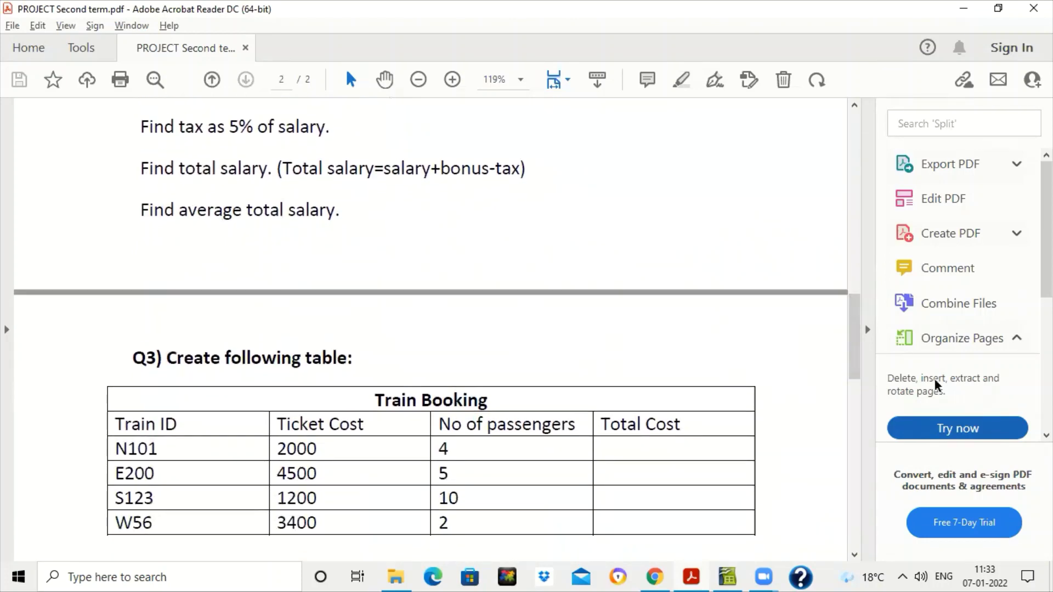
scroll(856, 351, "down", 5)
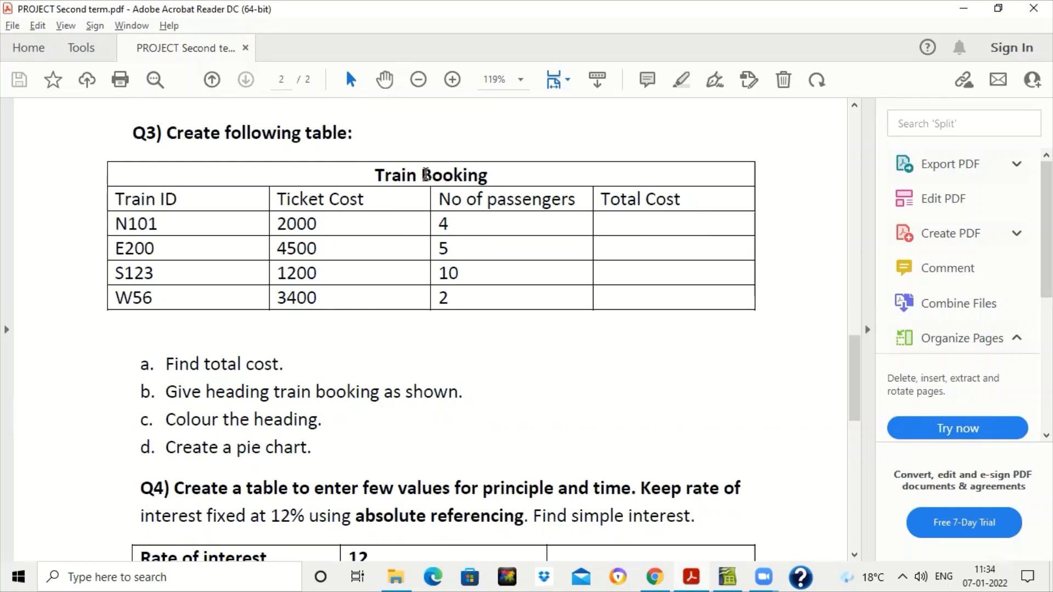
left_click(727, 576)
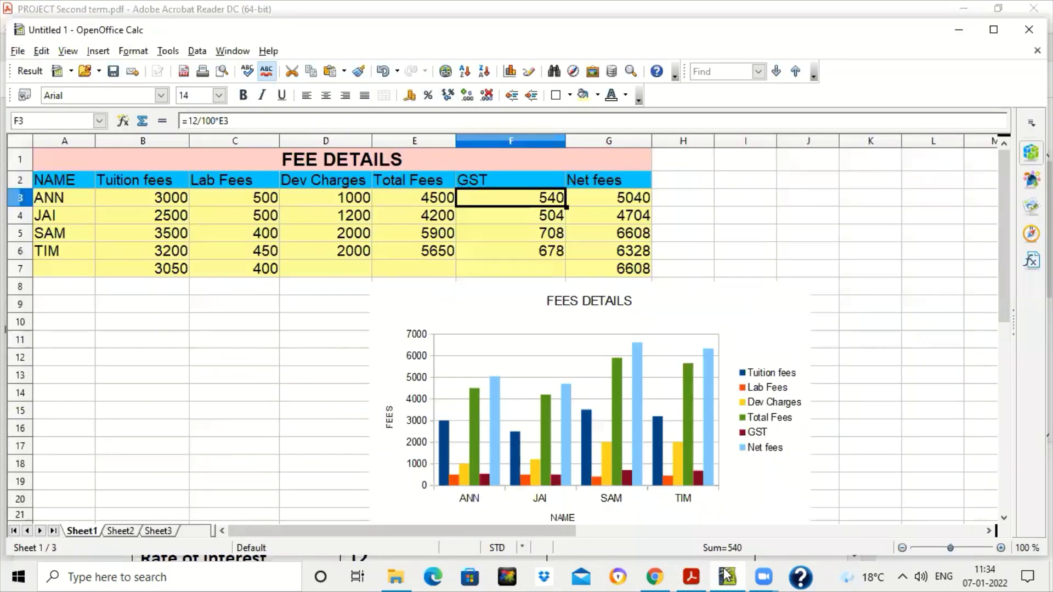
left_click(251, 159)
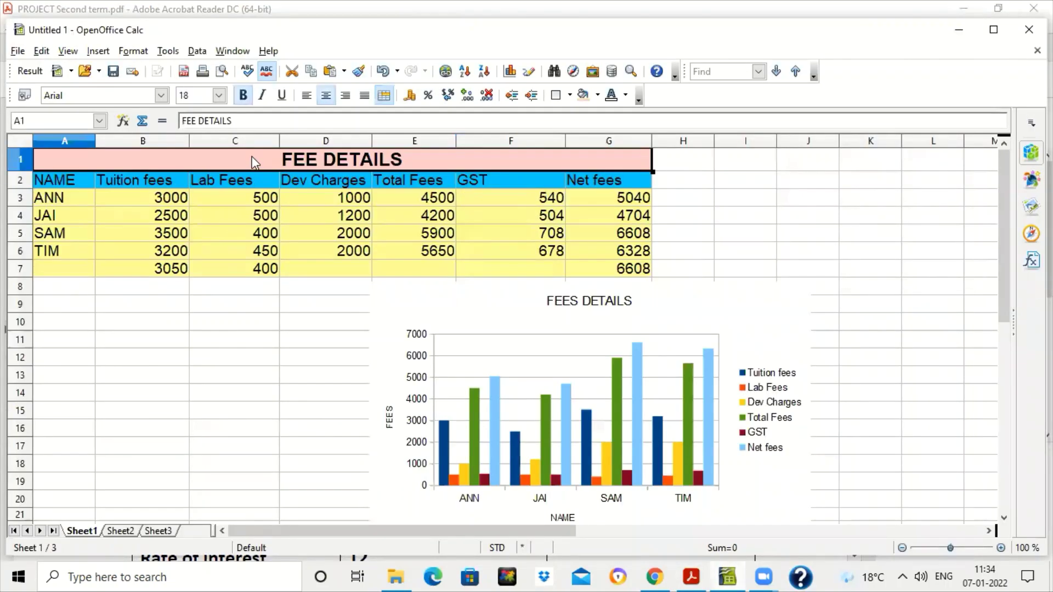
left_click(95, 51)
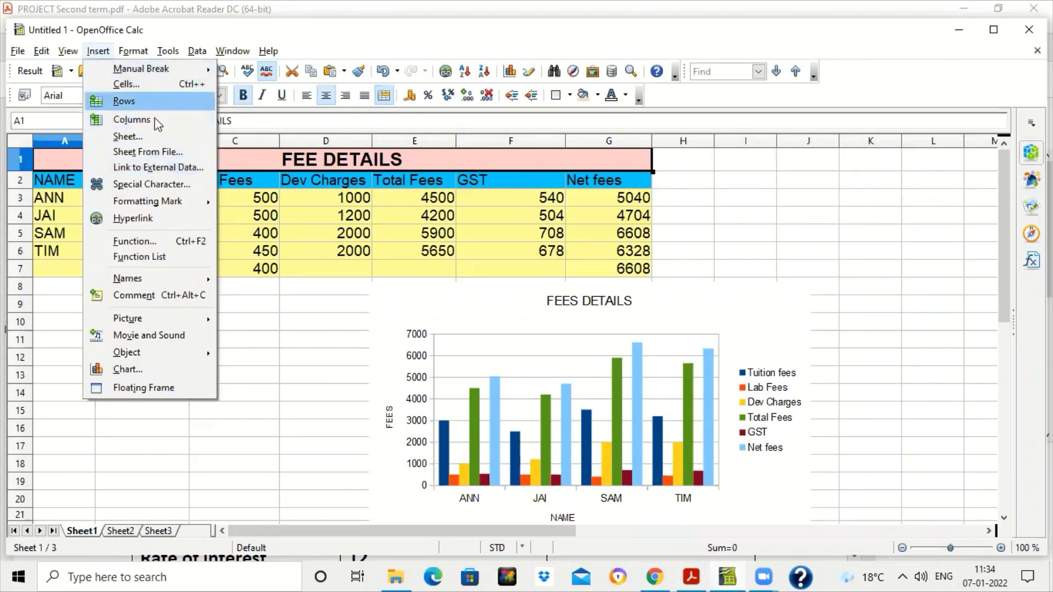
left_click(322, 182)
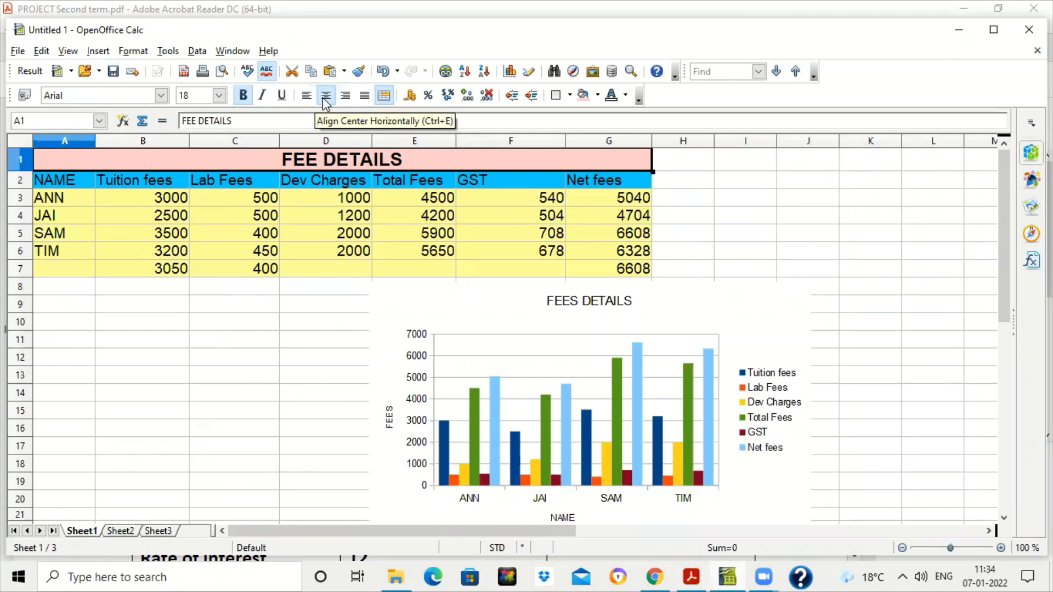
Recheck the Q3 tasks in the project PDF and return to the fee sheet in Calc to look over the insert options
left_click(722, 576)
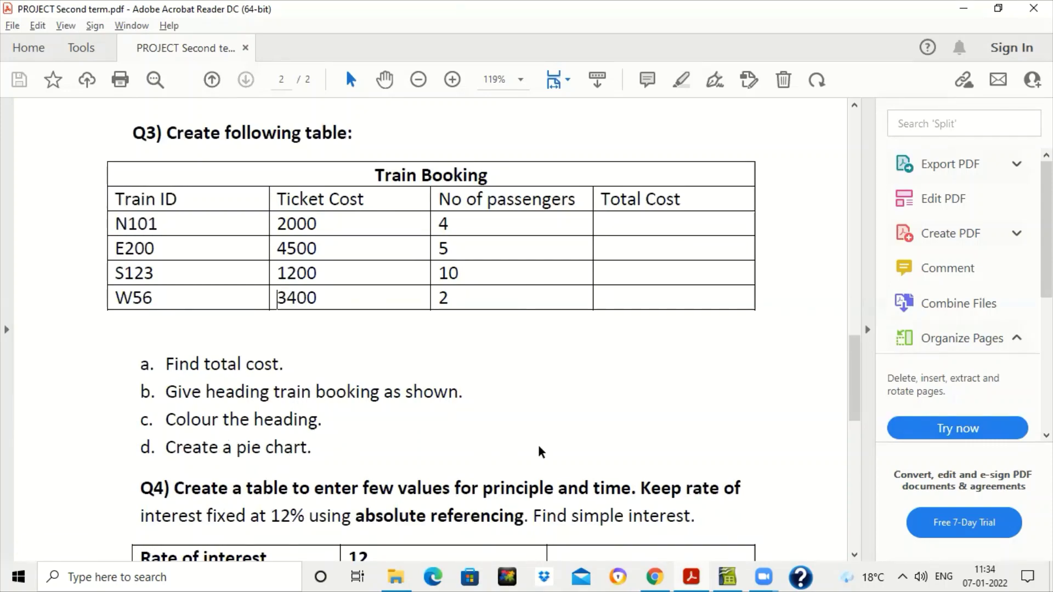
left_click(727, 576)
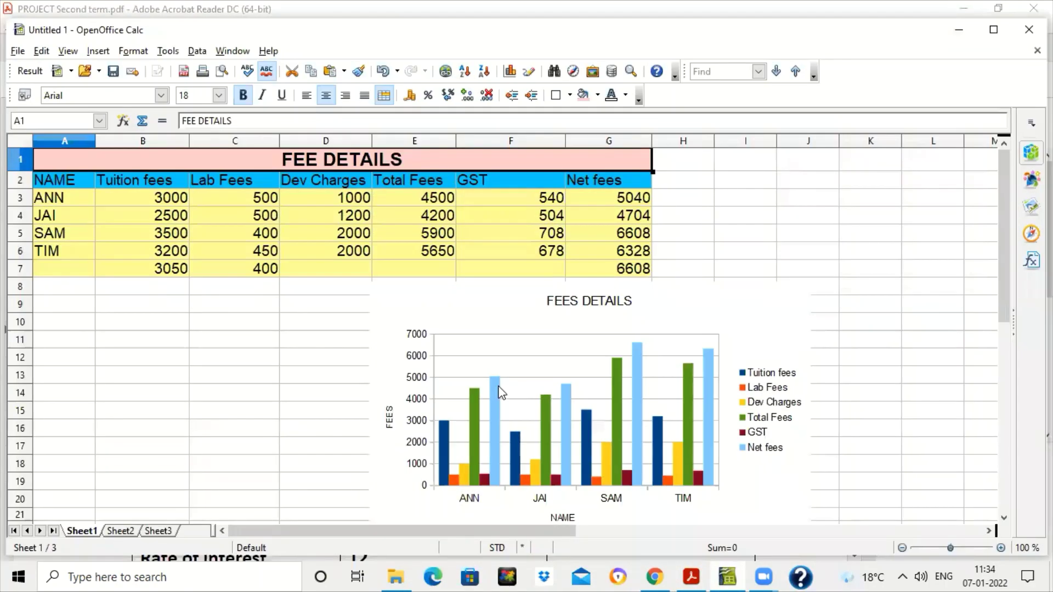
left_click(878, 446)
left_click(98, 51)
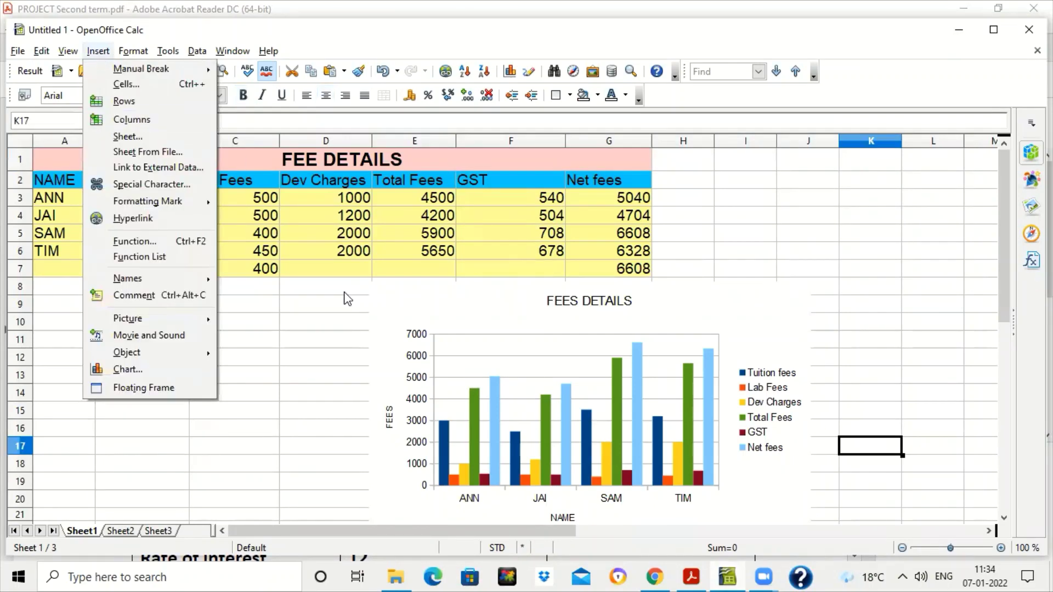
left_click(346, 300)
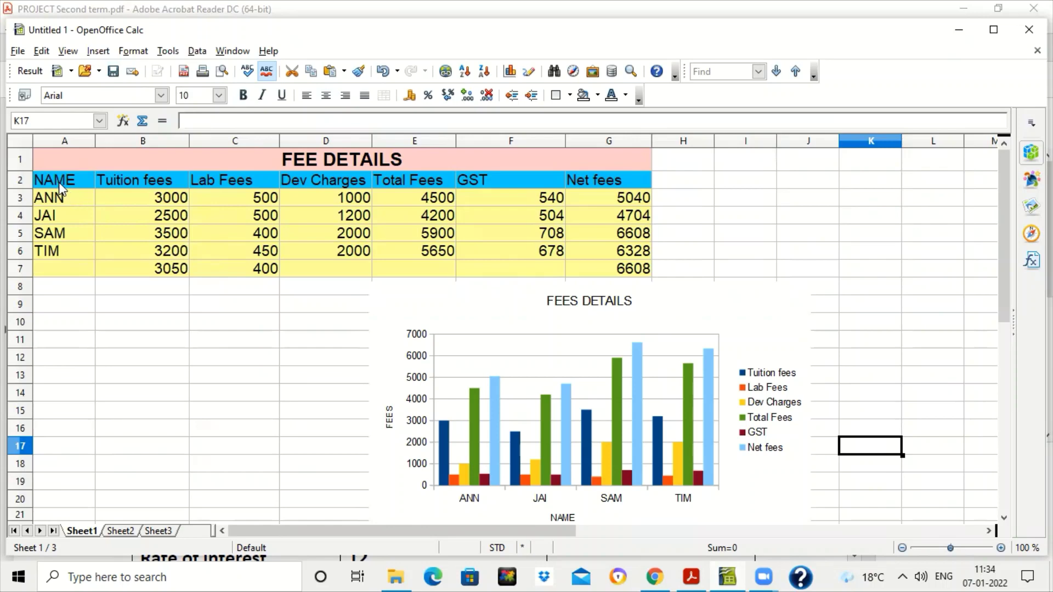
Create a normal pie chart of NAME and Tuition fees from range A2:B6, without a title
left_click_drag(58, 182, 141, 255)
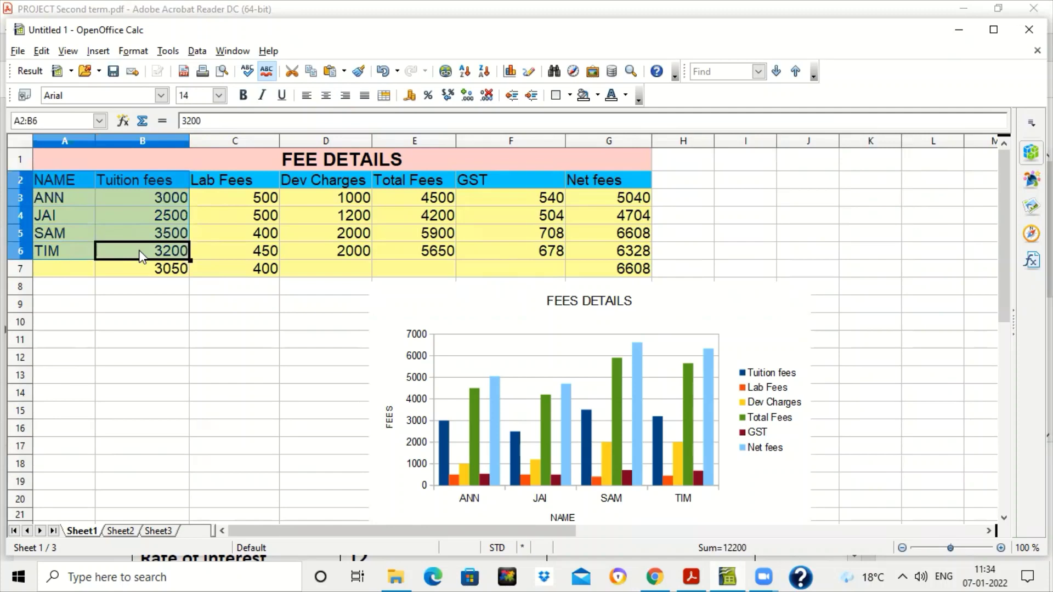
left_click(89, 53)
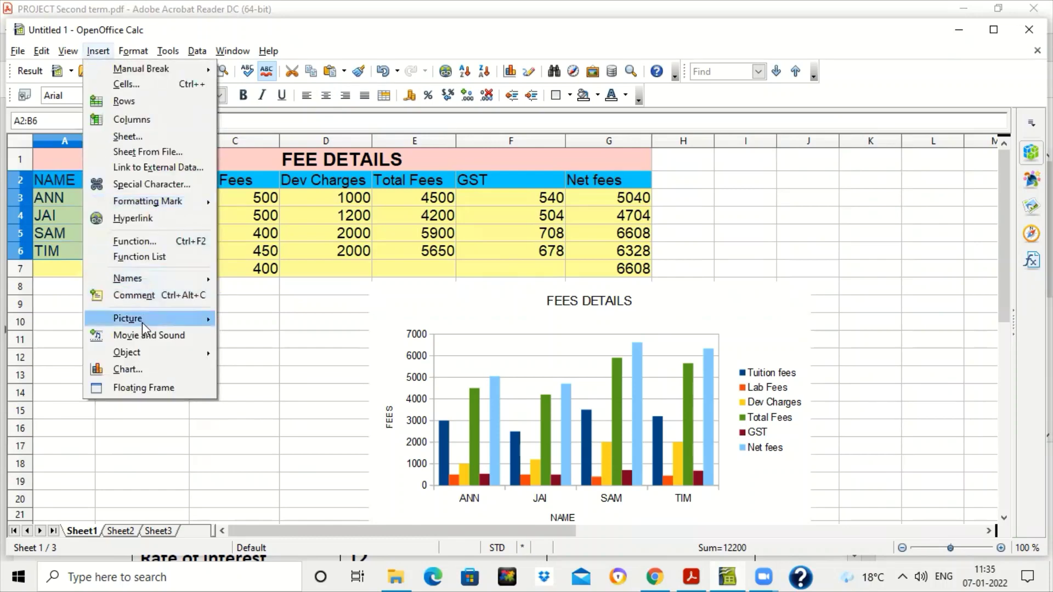
left_click(133, 367)
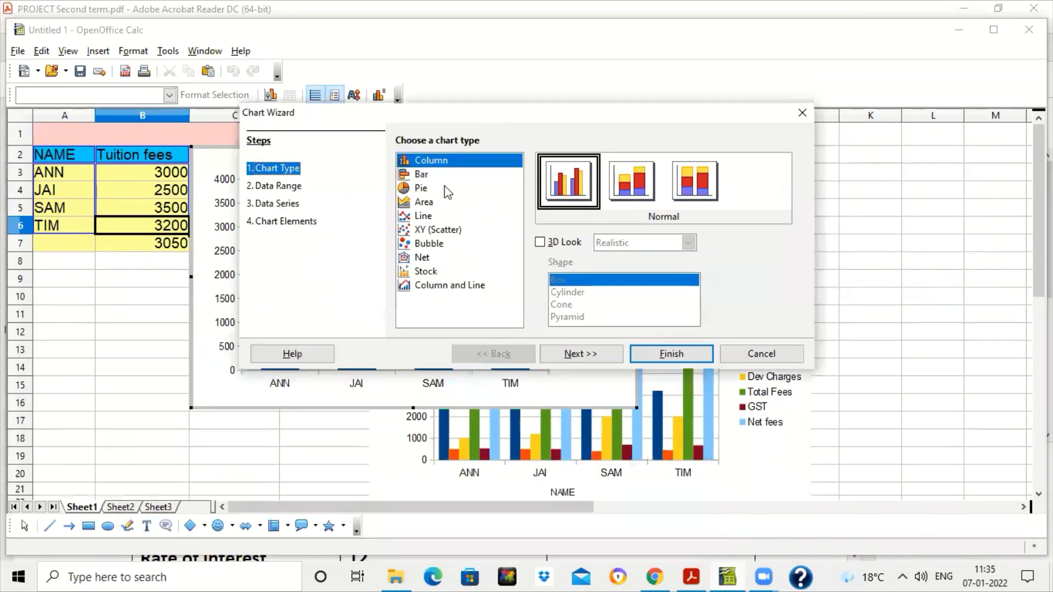
left_click(446, 187)
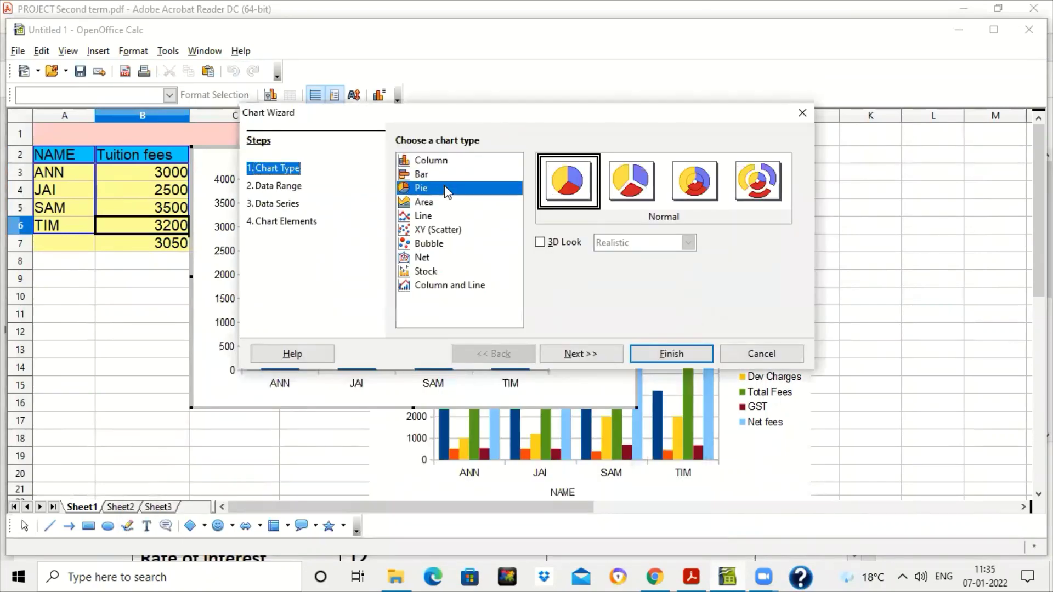
left_click(591, 356)
left_click(592, 356)
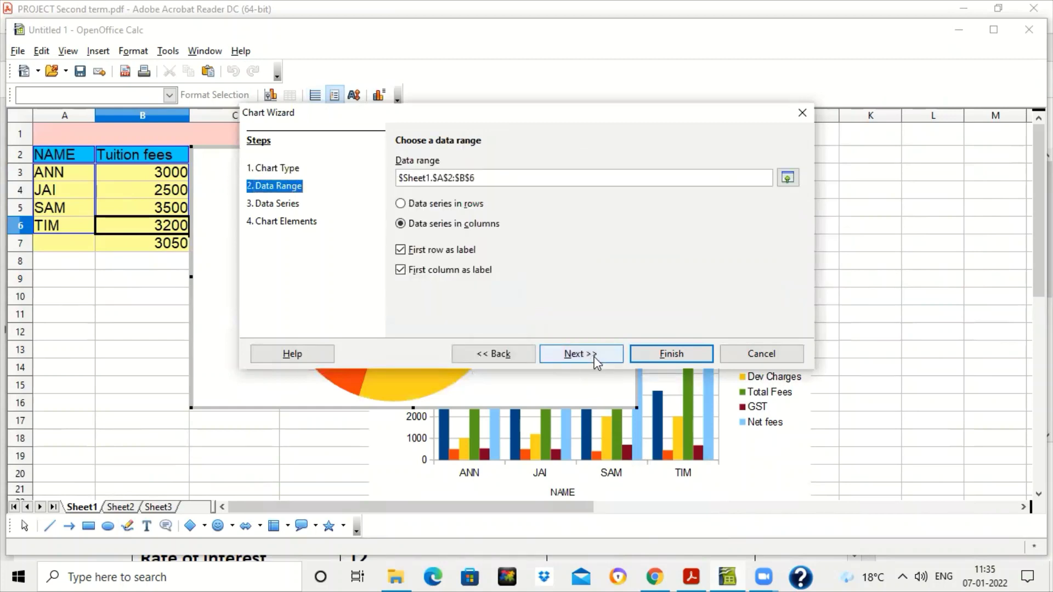
left_click(595, 357)
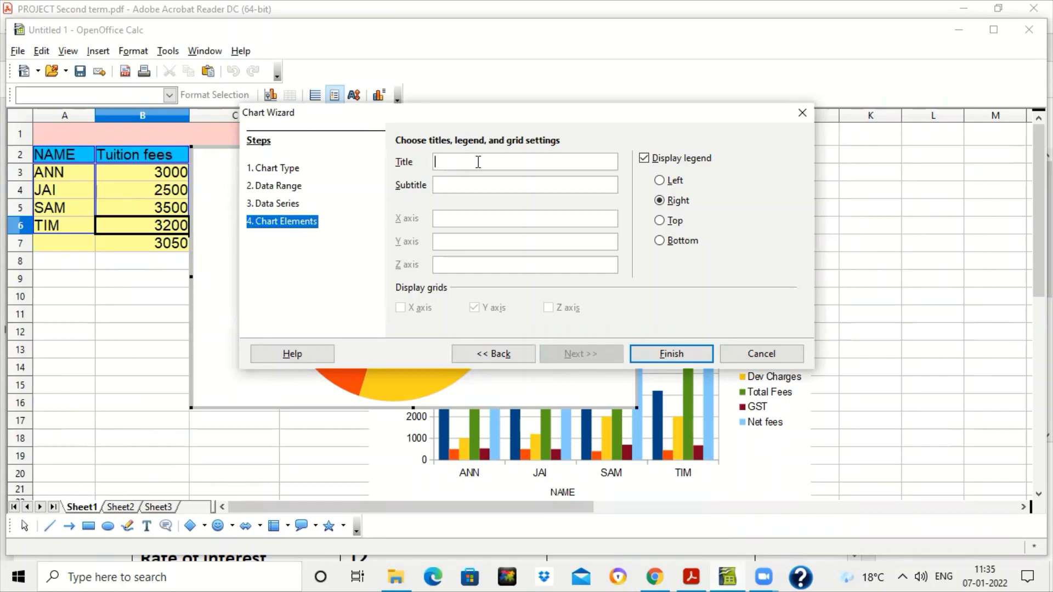
left_click(672, 355)
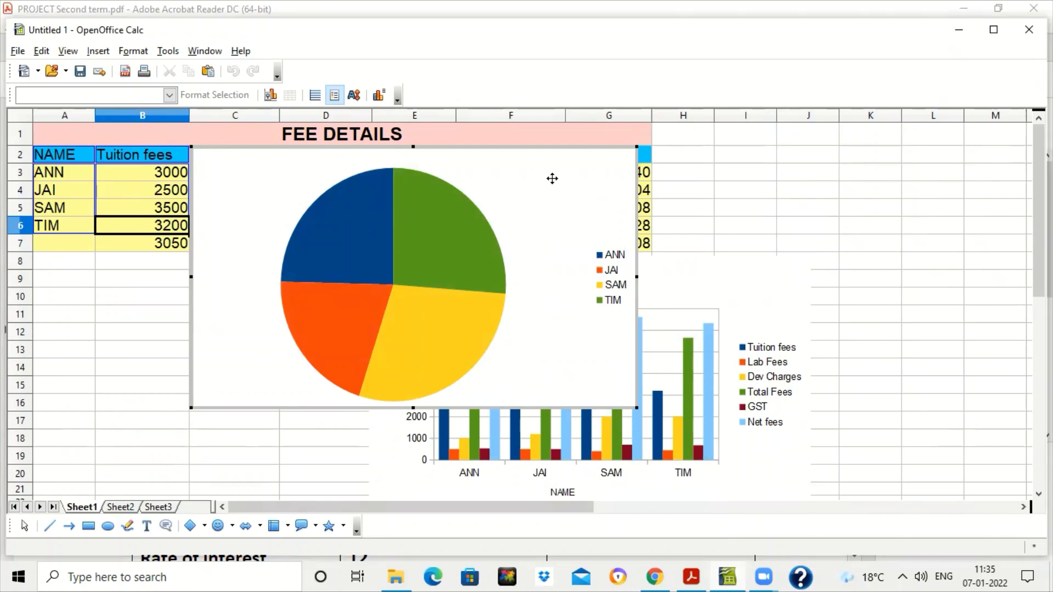
Try to delete the new pie chart from the fee sheet
left_click(562, 170)
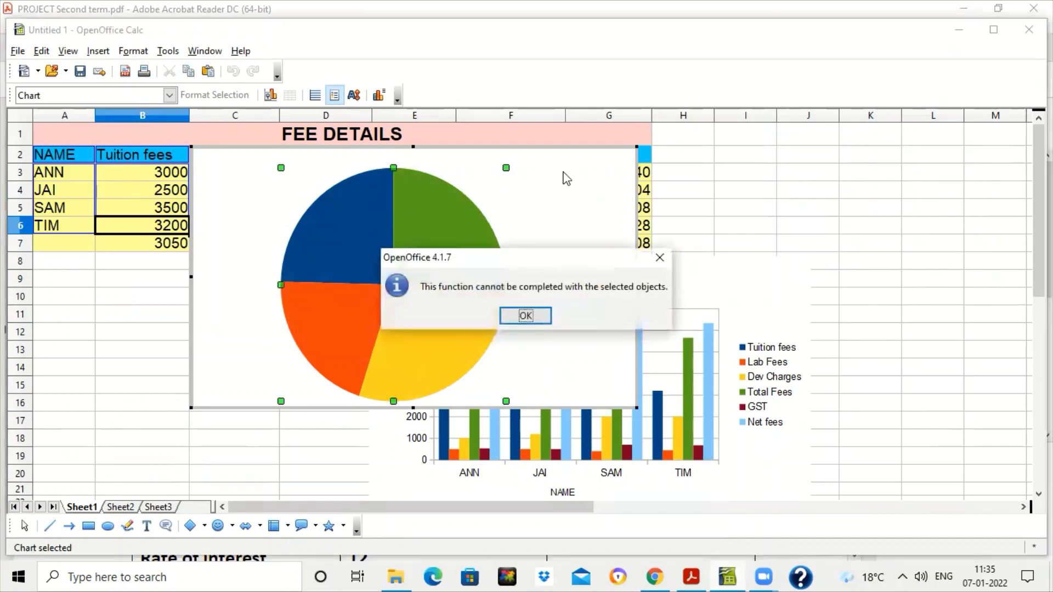
left_click(528, 320)
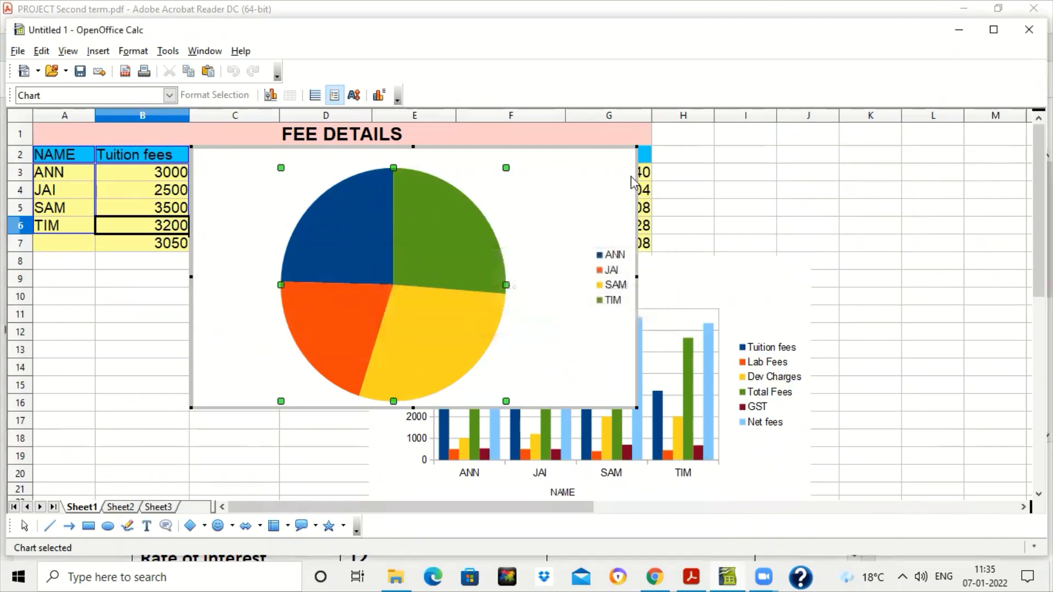
left_click(633, 179)
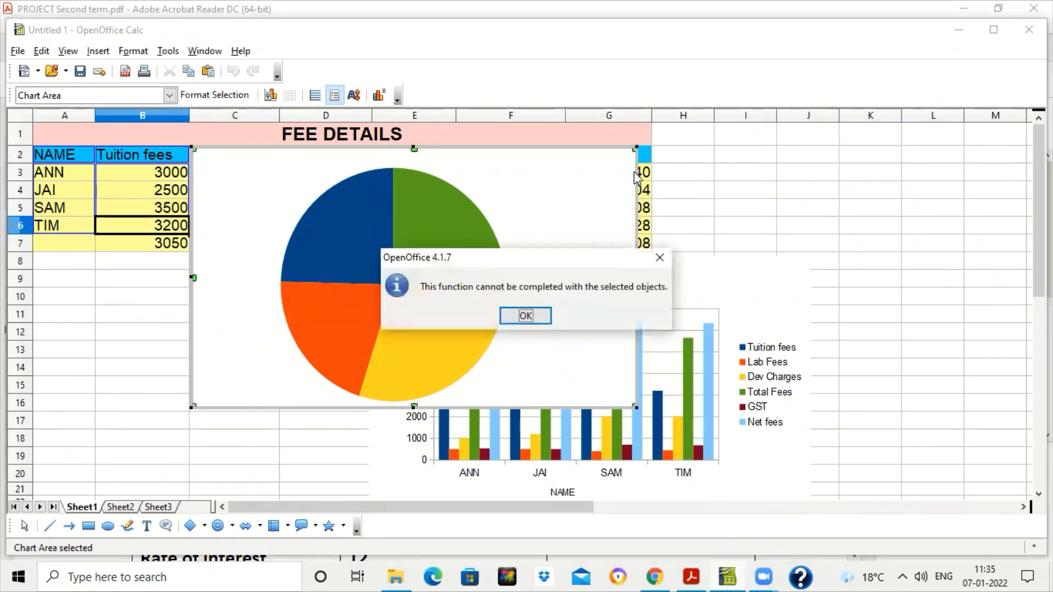
left_click(528, 318)
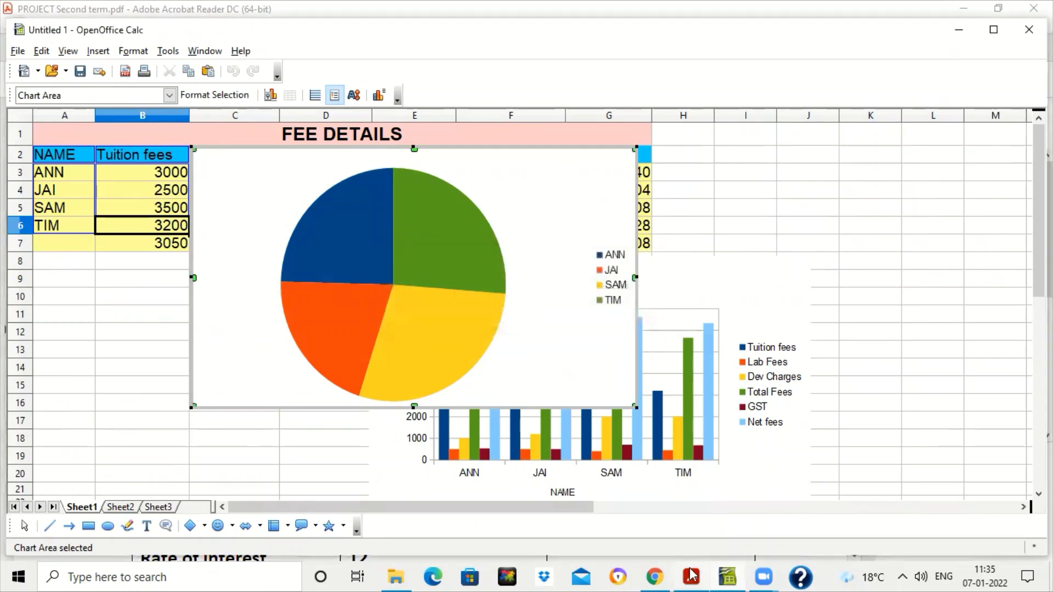
Switch to the project PDF and read the Q4 simple interest task and its absolute referencing requirement
left_click(691, 575)
scroll(857, 396, "down", 3)
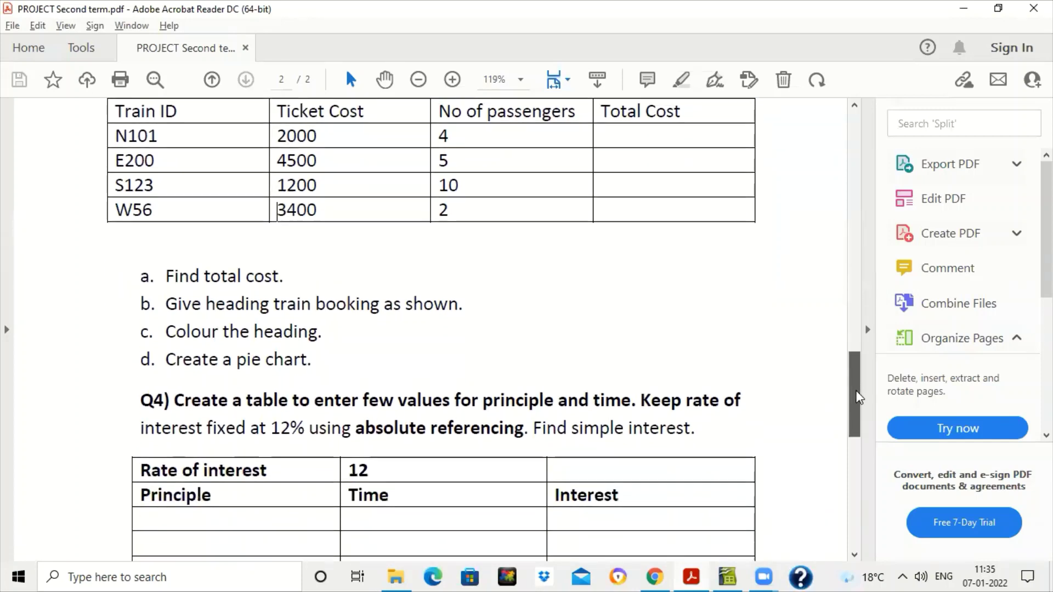
left_click_drag(859, 397, 861, 433)
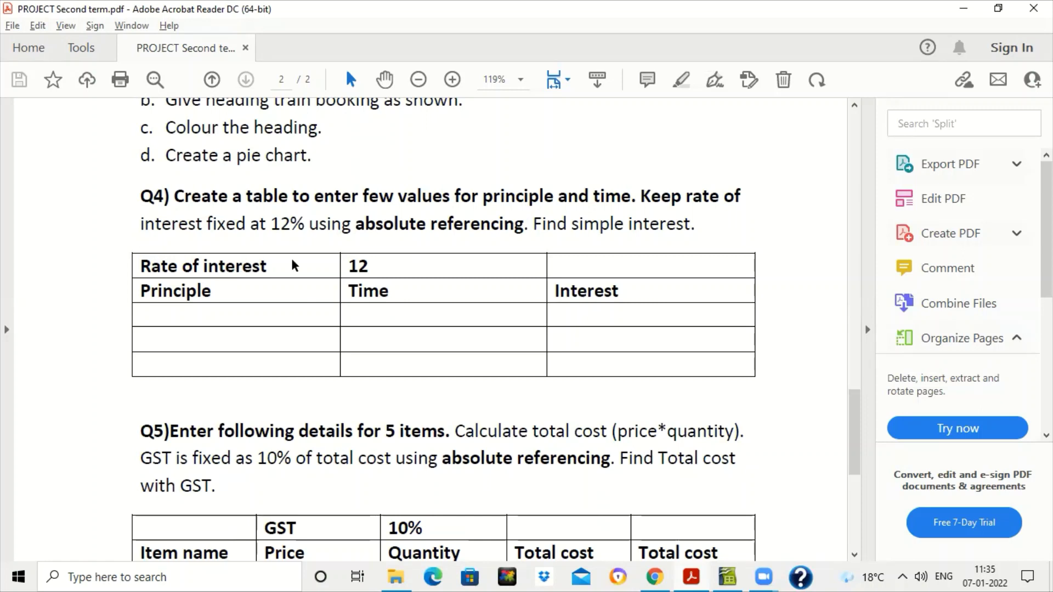
left_click_drag(357, 223, 518, 225)
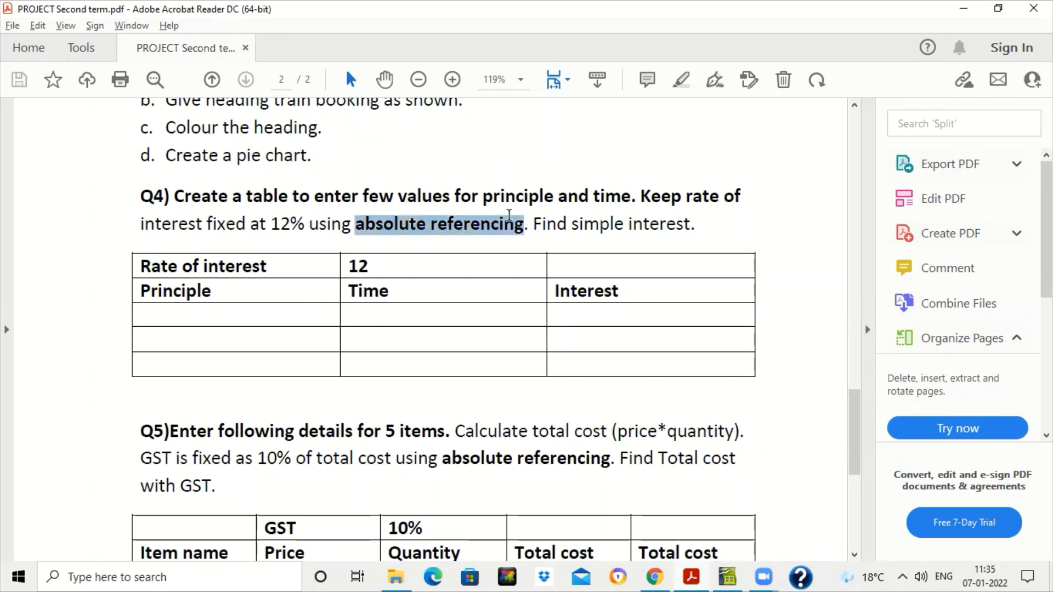
left_click(391, 267)
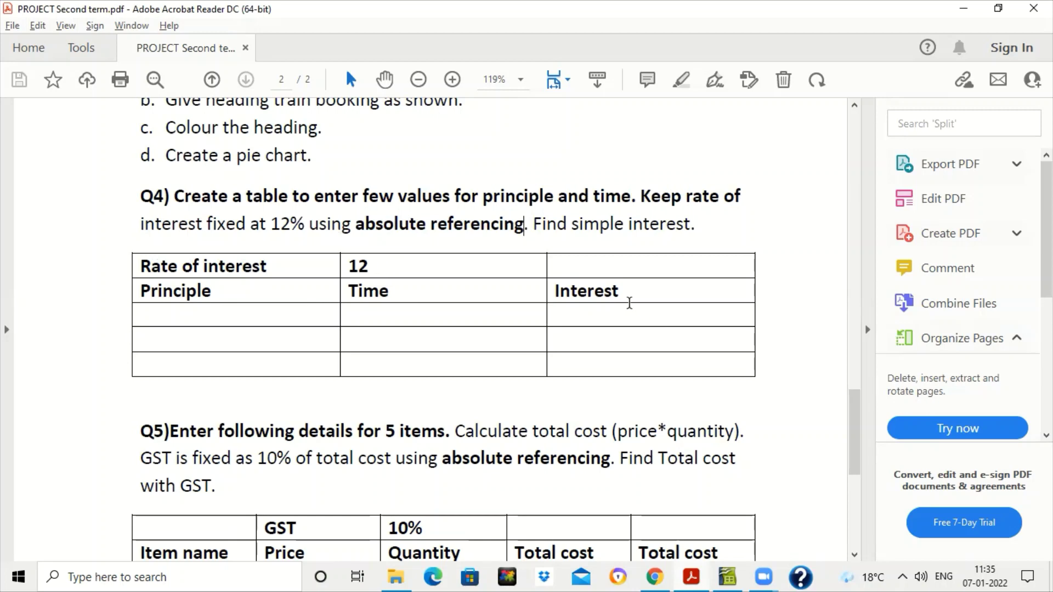
Switch back to Calc, go over the Q4 interest table headings on Sheet2 and widen the Interest column C
left_click(727, 577)
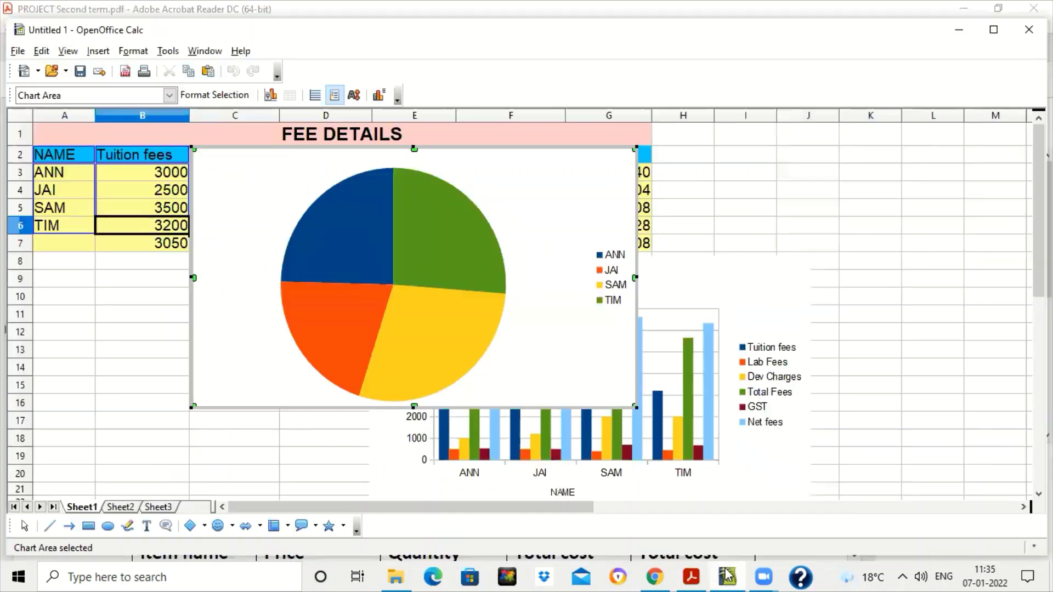
left_click(121, 506)
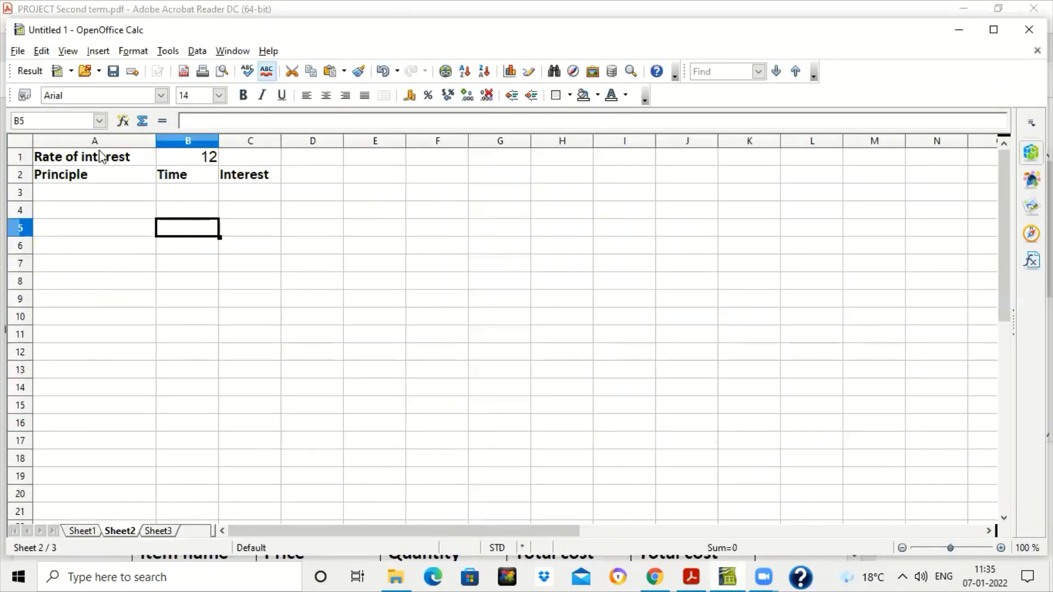
left_click(100, 156)
left_click(181, 161)
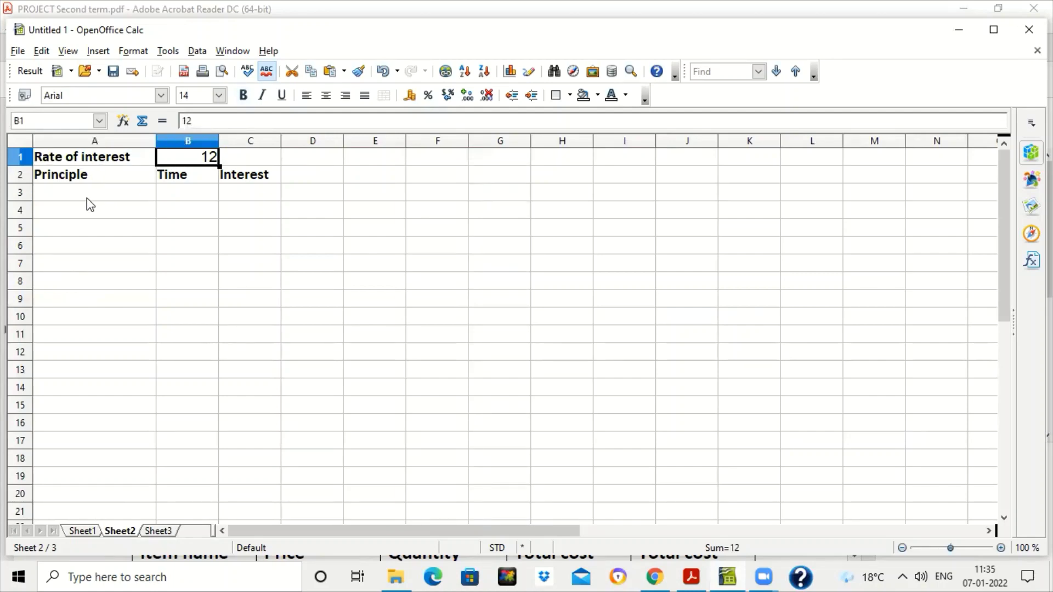
left_click(85, 174)
left_click(181, 175)
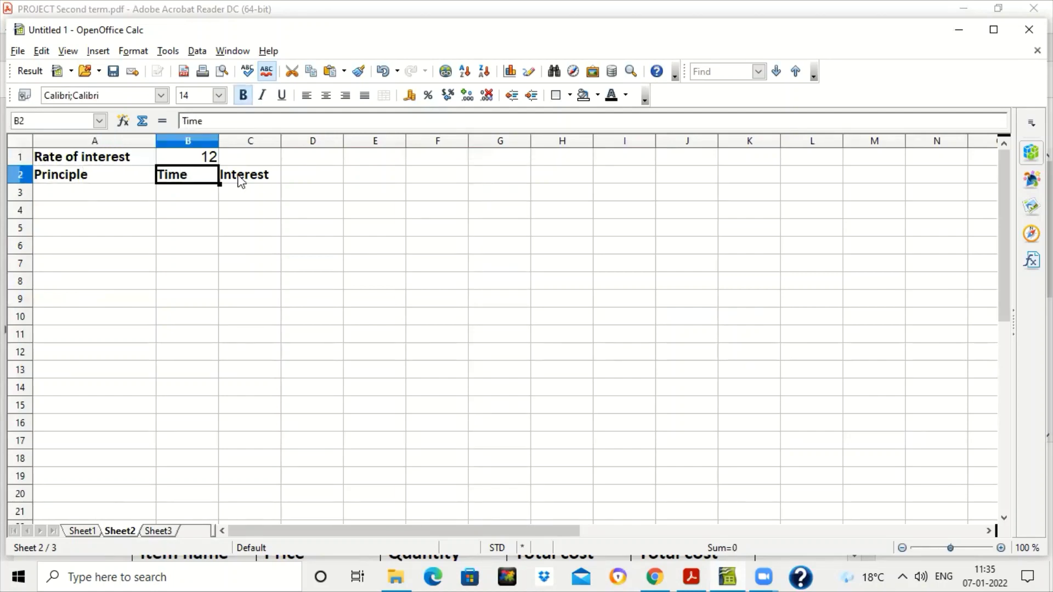
left_click(239, 180)
left_click_drag(281, 137, 314, 146)
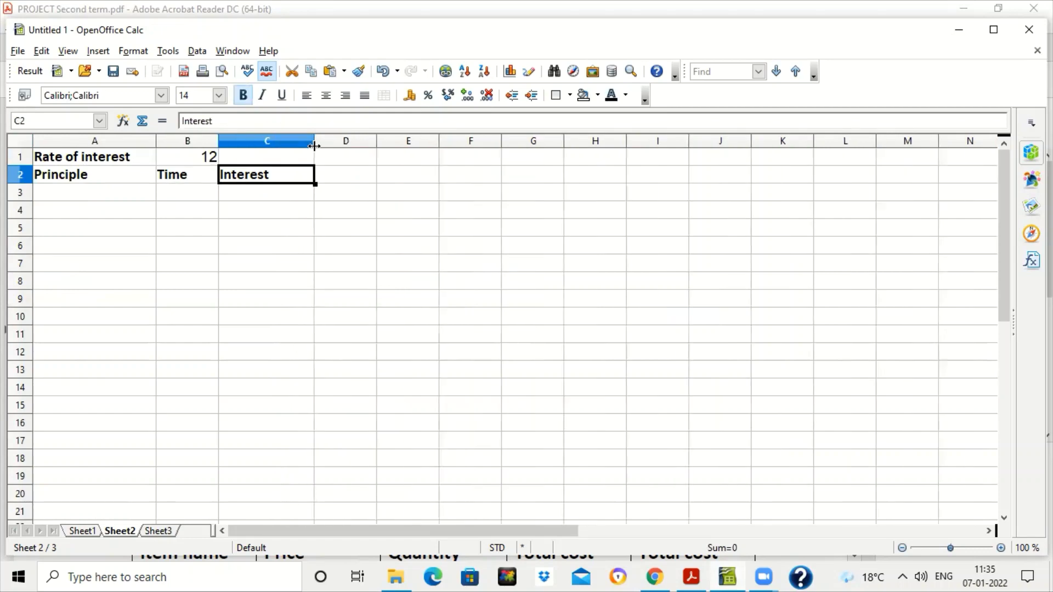
Enter the Principle values 12000, 45000, 30000 and 24000 in cells A3 to A6
left_click(141, 201)
type("12000")
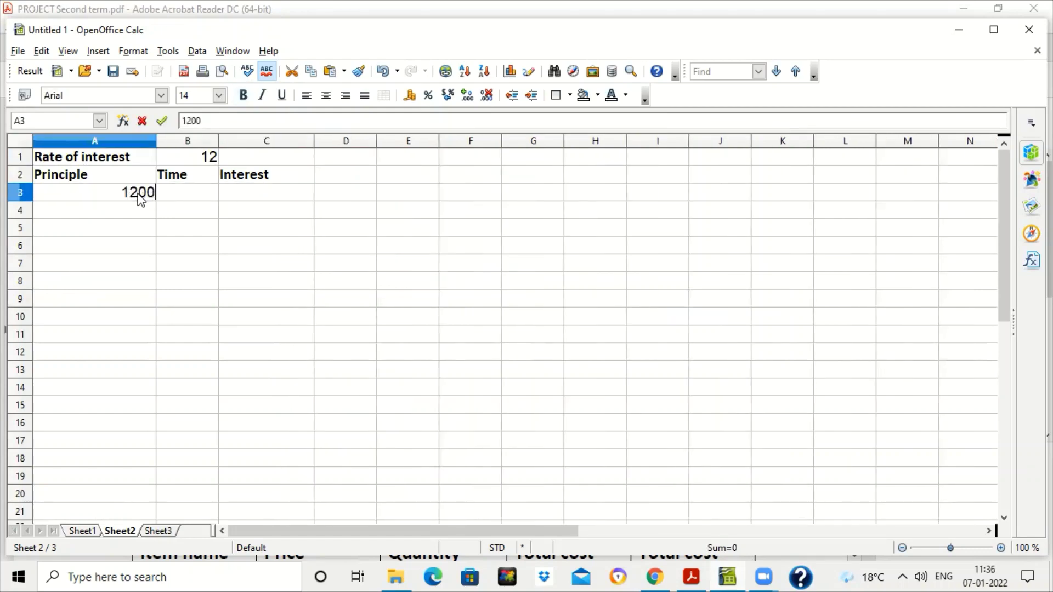
key("Return")
type("45000")
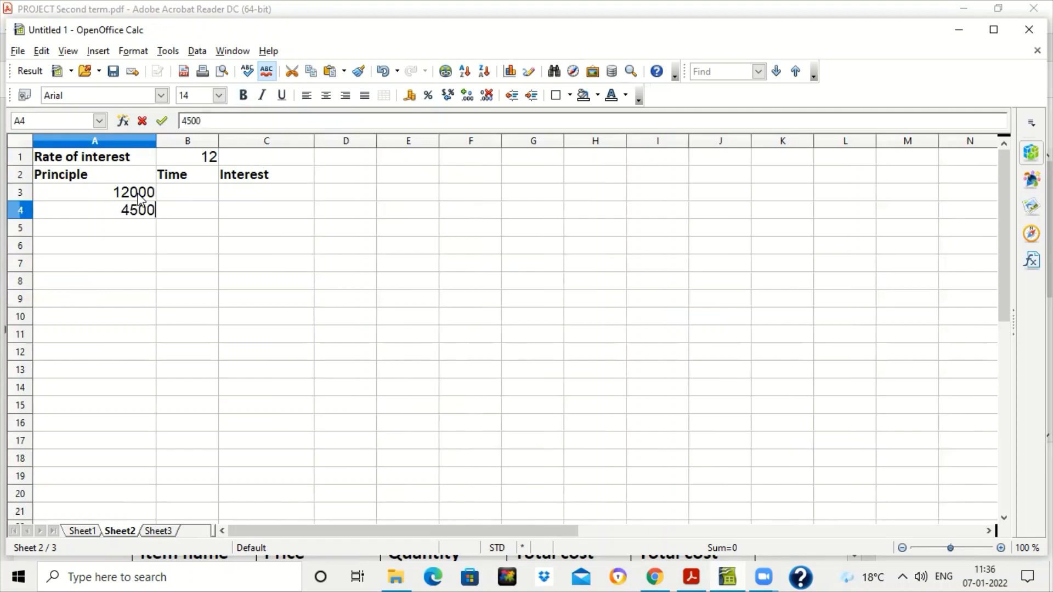
key("Return")
type("30000")
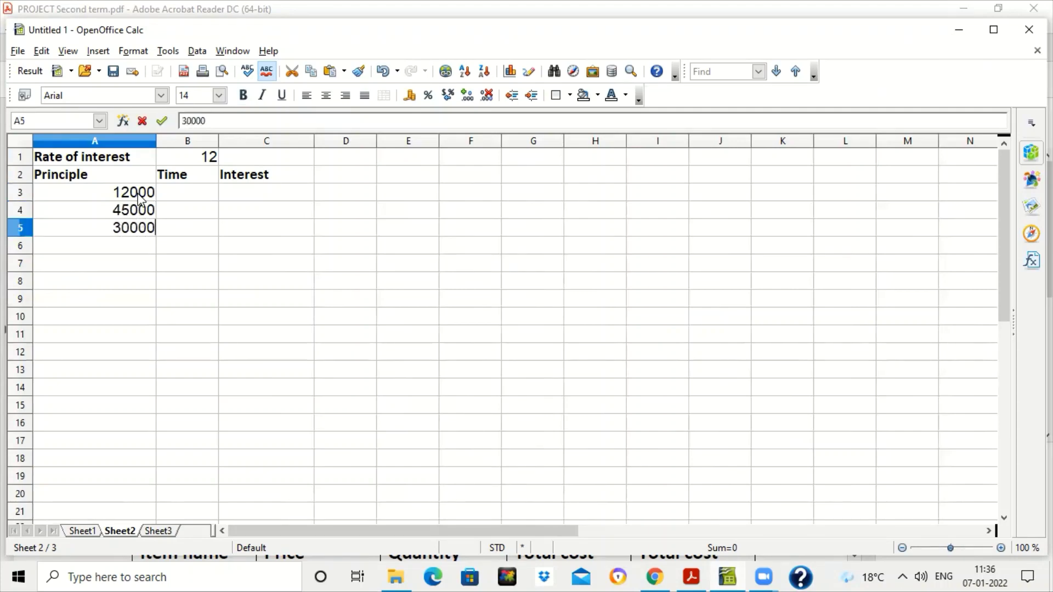
key("Return")
type("24000")
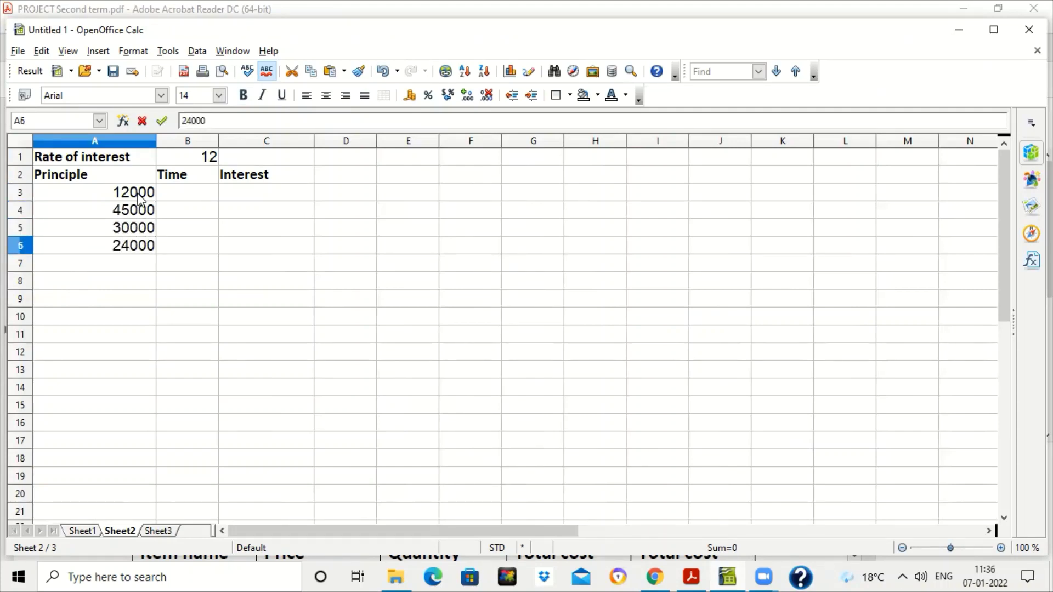
key("Return")
Enter the Time values 4, 3, 2 and 6 in cells B3 to B6
key("Up")
key("Up")
key("Up")
key("Up")
key("Right")
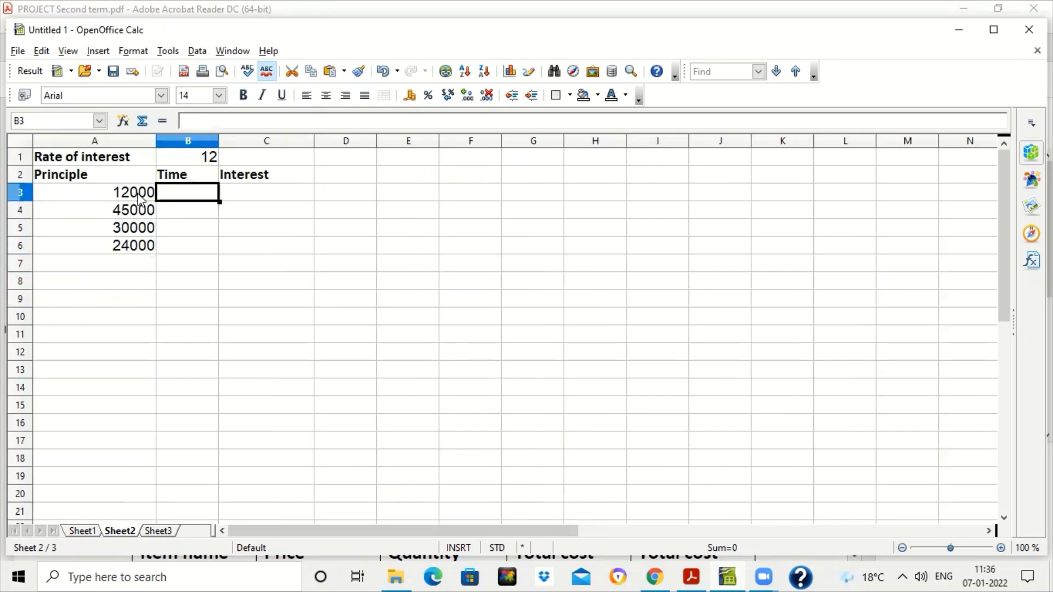
type("4")
key("Return")
type("3")
key("Return")
key("Return")
type("6")
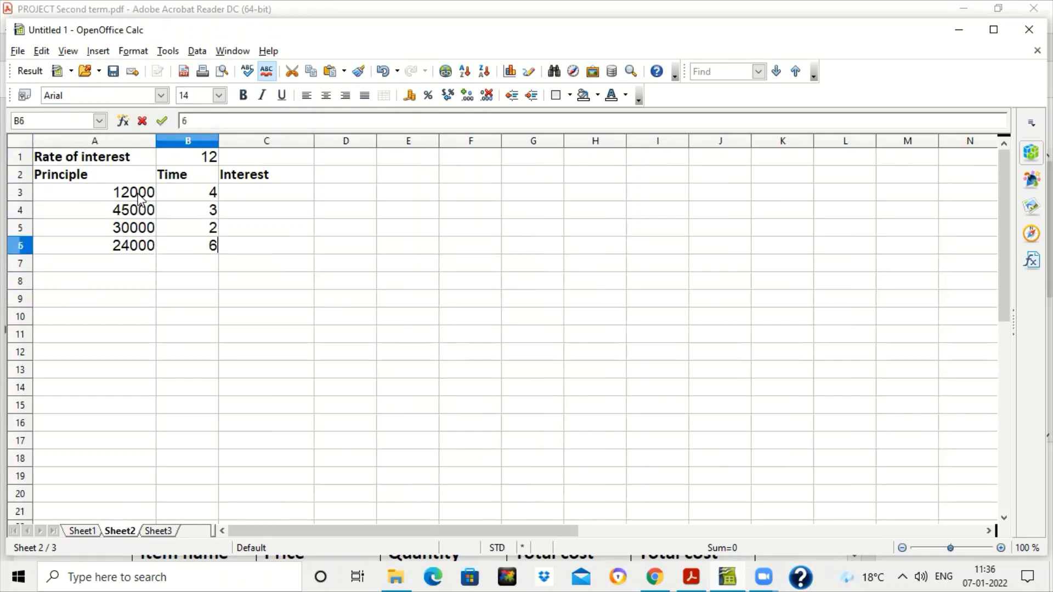
key("Return")
Calculate the first row's simple interest in C3 with the formula =A3*B1*B3/100
key("Up")
key("Up")
key("Up")
key("Up")
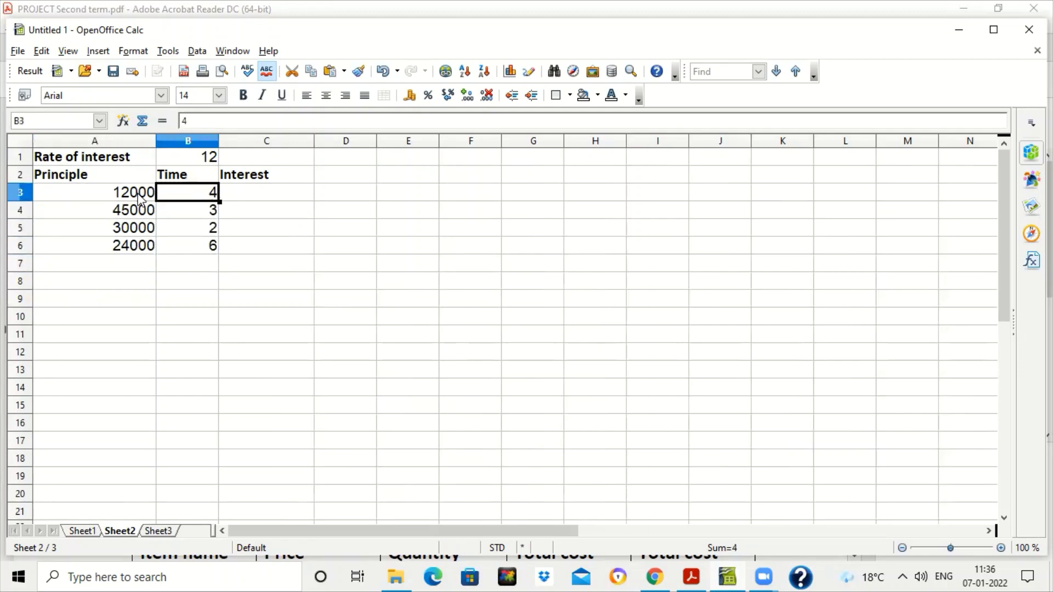
key("Right")
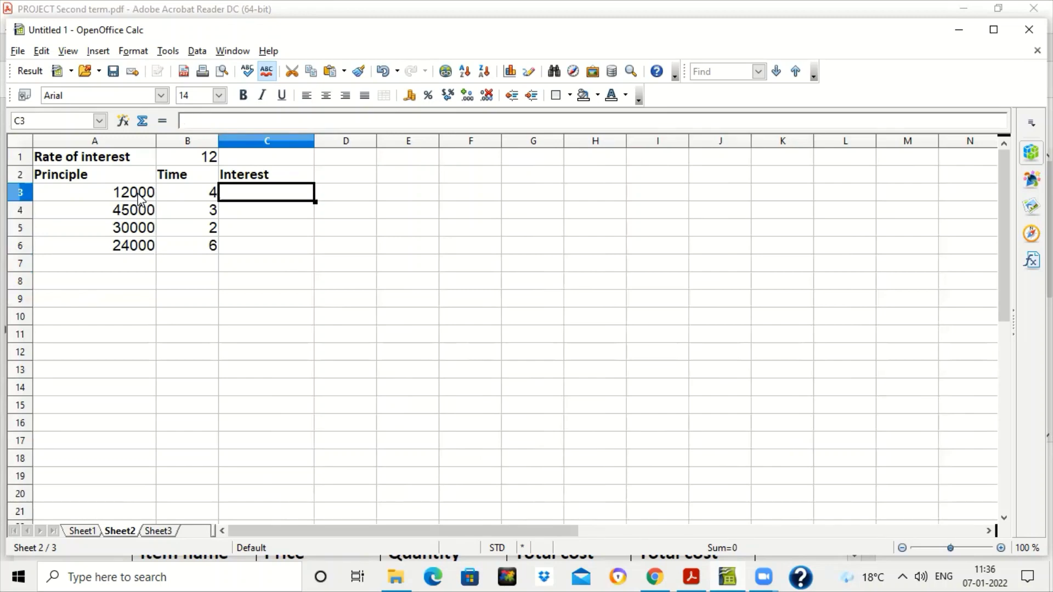
type("=")
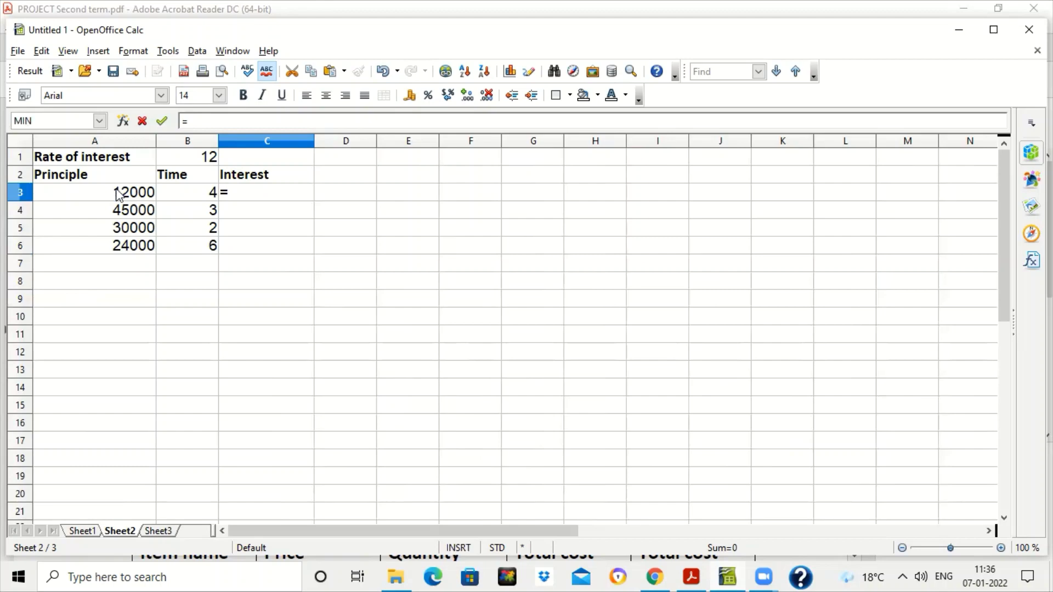
left_click(118, 195)
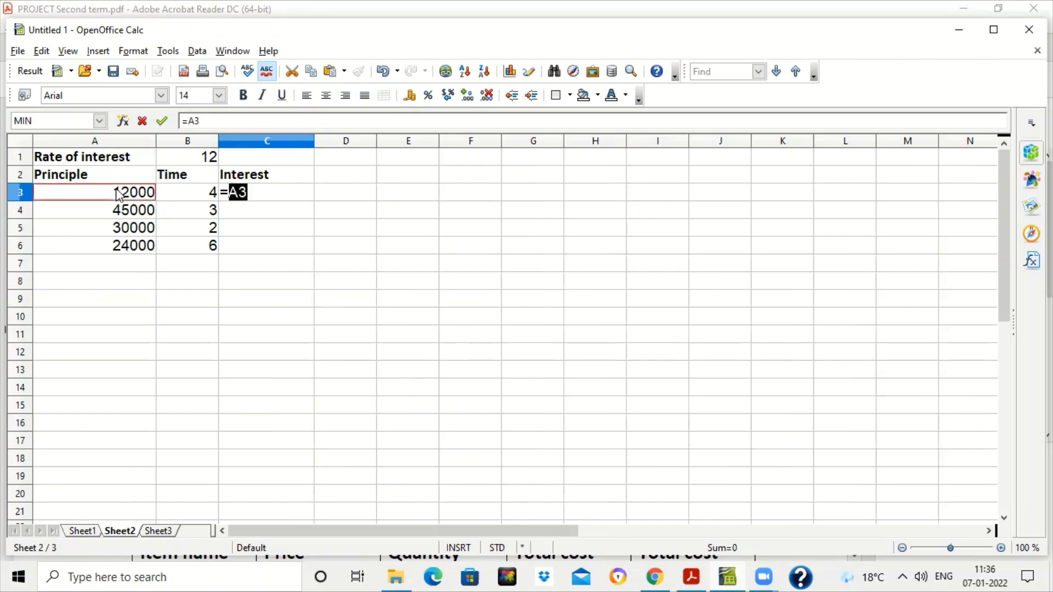
type("*")
left_click(185, 162)
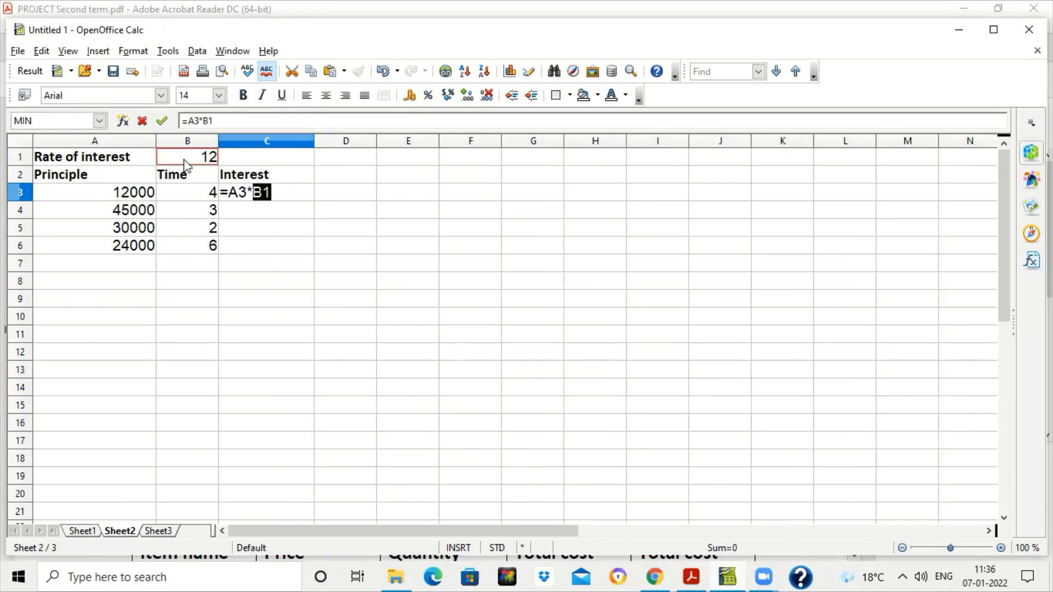
type("*")
left_click(193, 195)
type("/100")
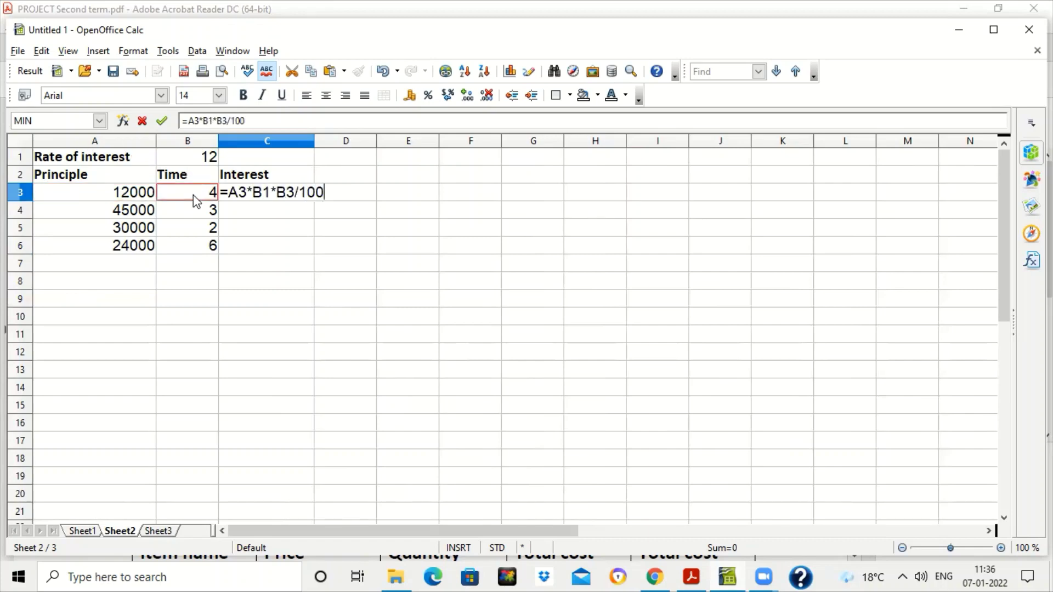
key("Return")
Check the cell references in the C3 formula and fill it down through C6
left_click(280, 200)
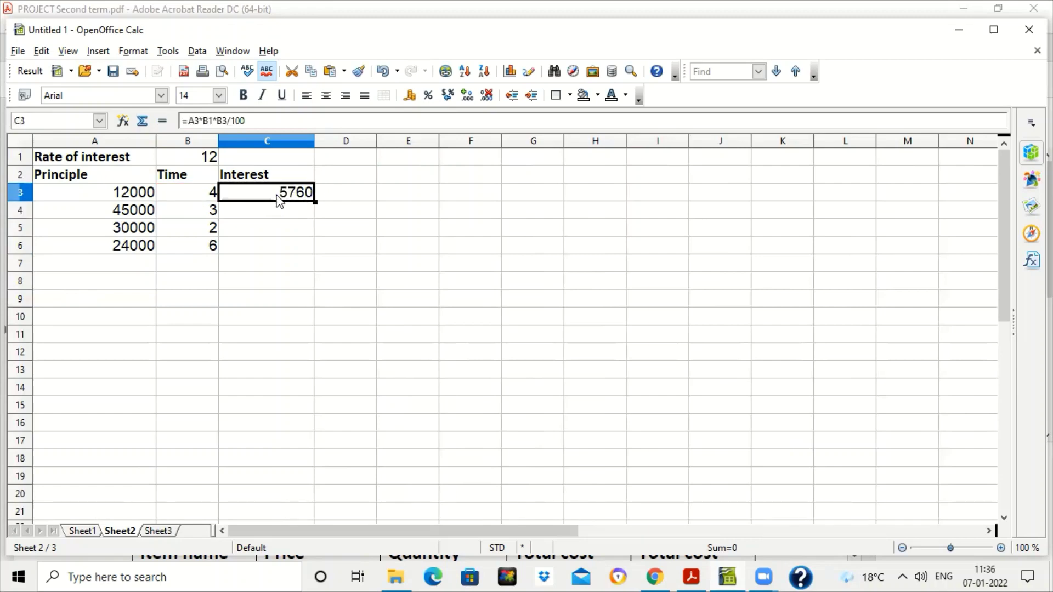
double_click(279, 200)
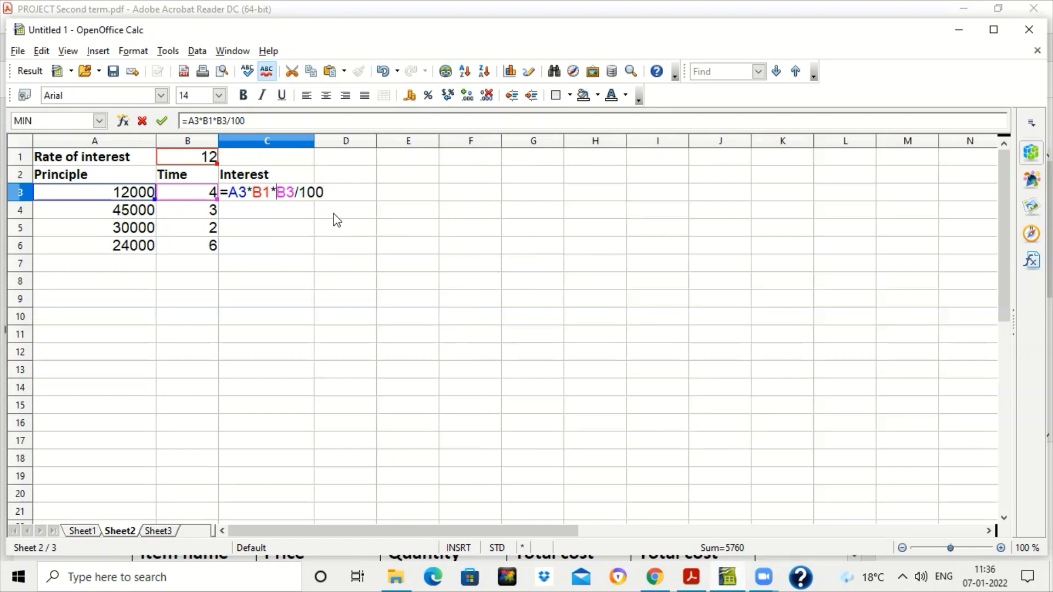
key("Return")
left_click(311, 196)
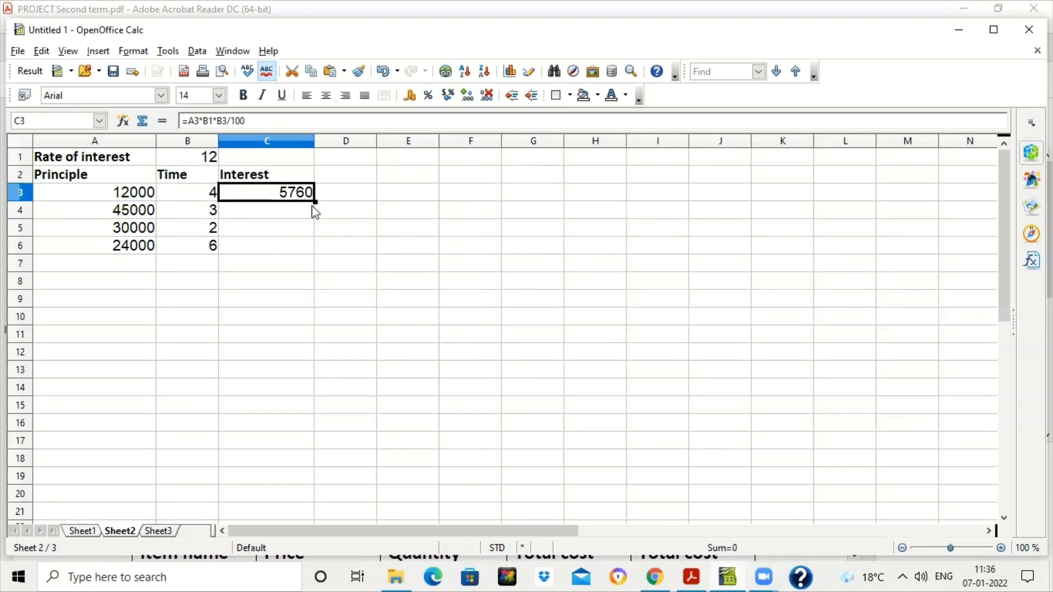
left_click_drag(314, 201, 313, 260)
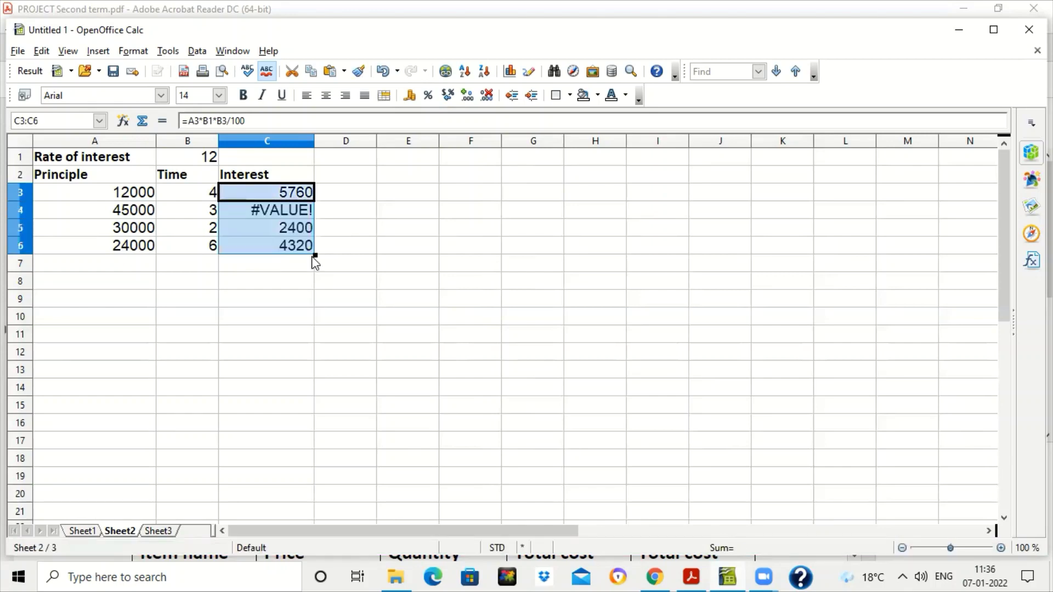
Inspect the copied formulas in C4 and C5 to see which cell each uses for the rate of interest
left_click(285, 212)
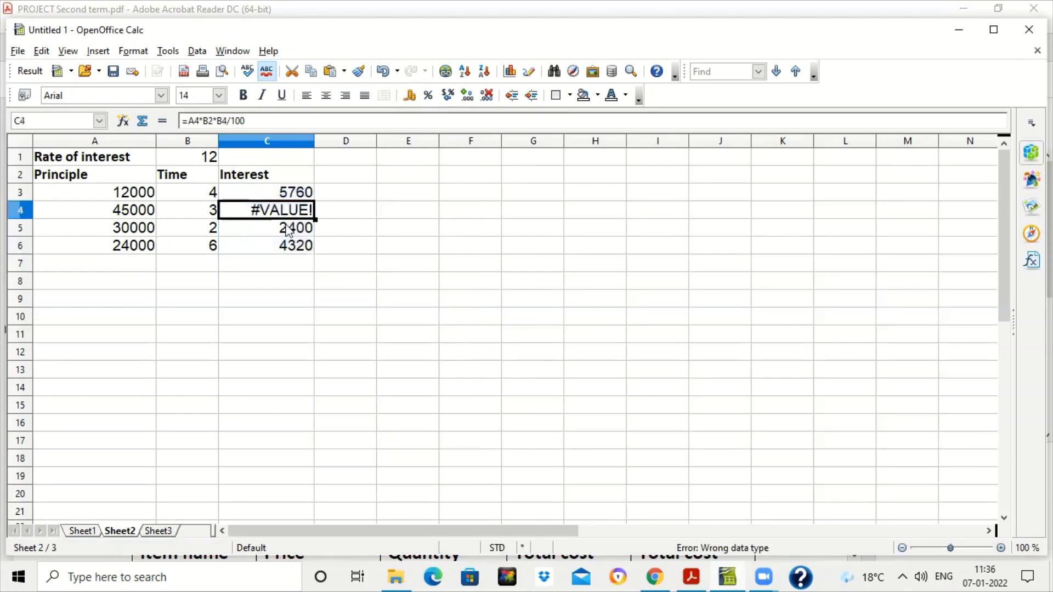
double_click(287, 229)
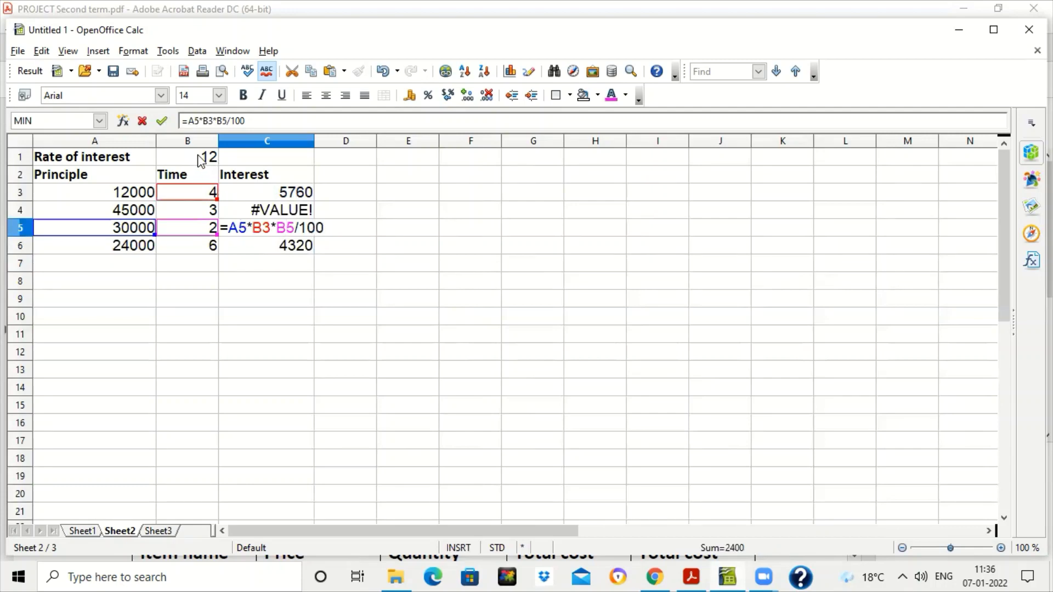
key("Return")
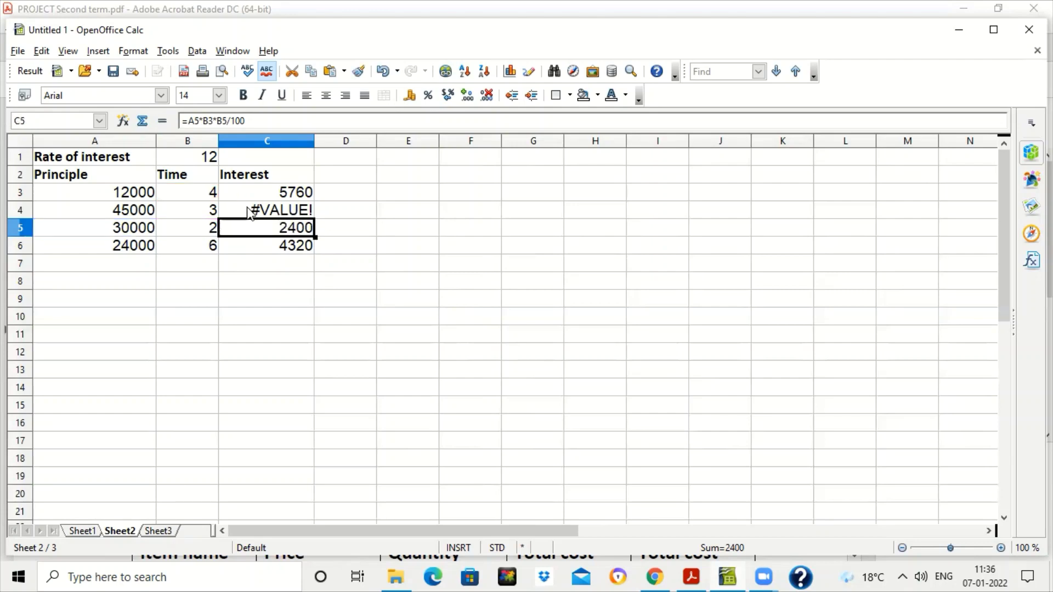
double_click(248, 211)
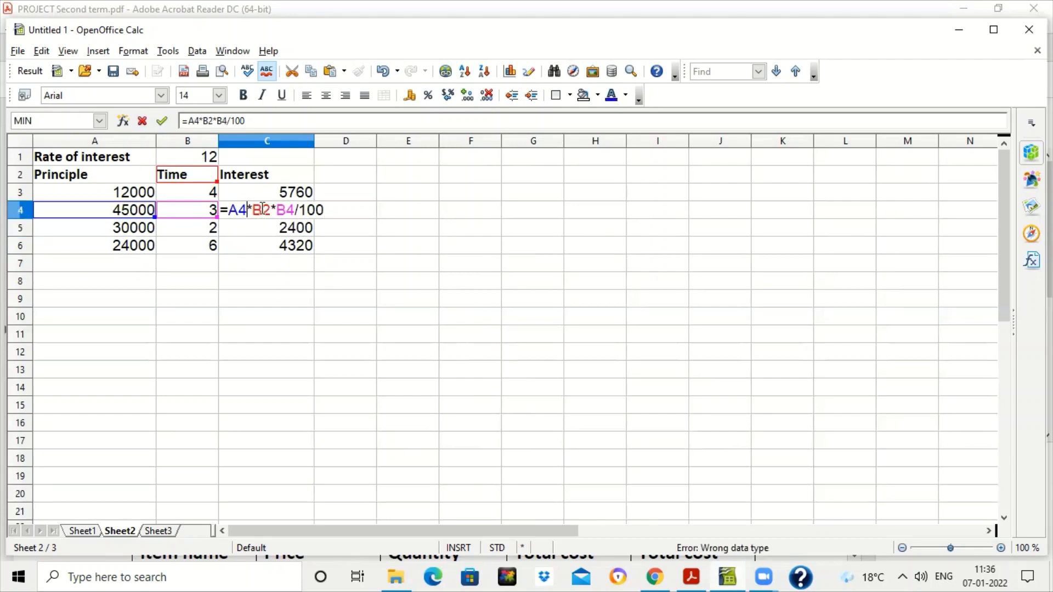
key("Escape")
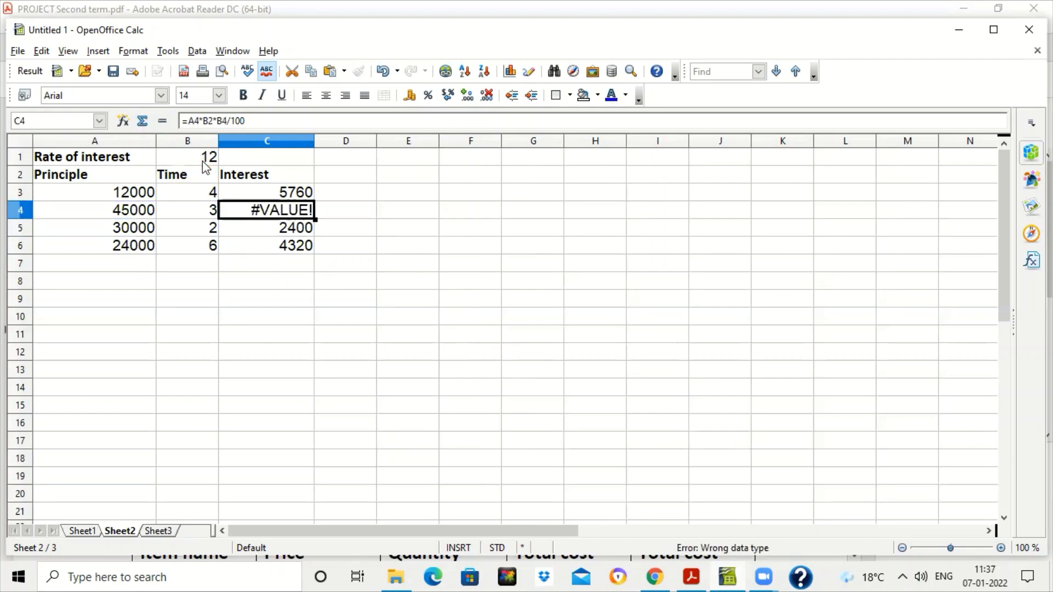
Clear the copied interest formulas from C4:C6
left_click_drag(272, 215, 272, 257)
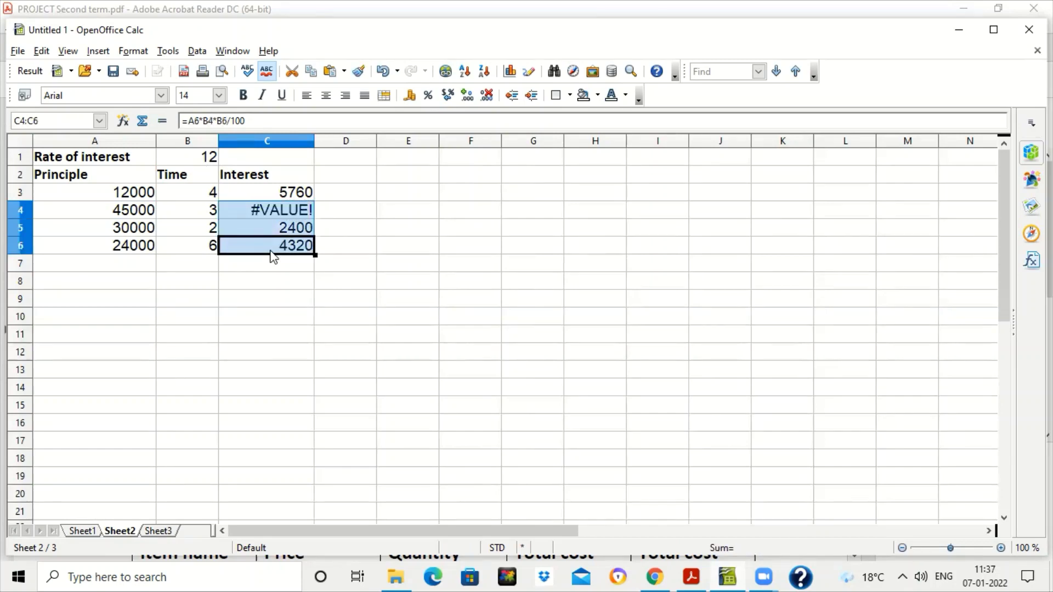
key("BackSpace")
key("Return")
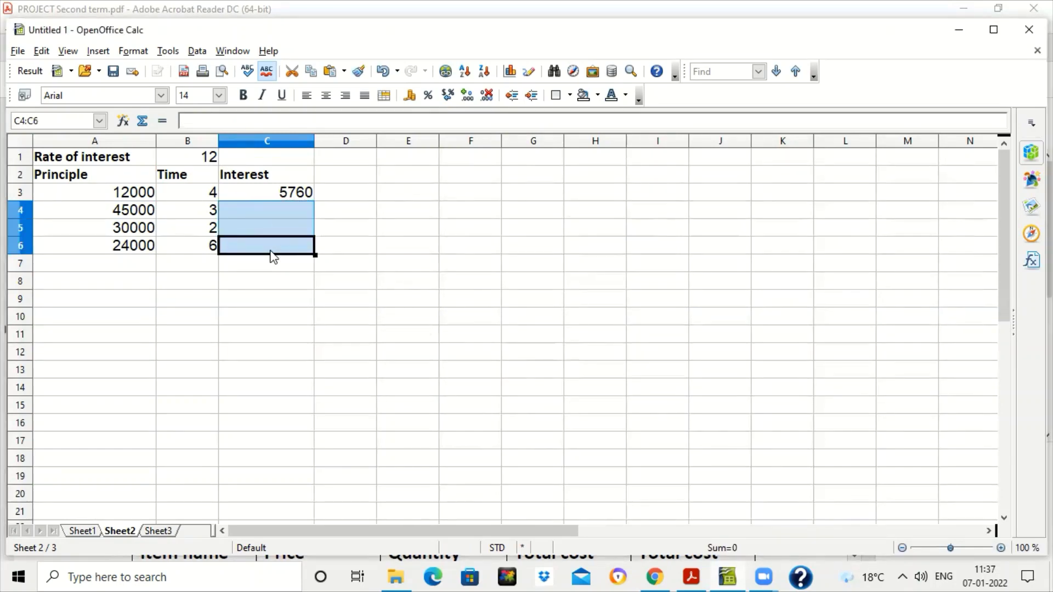
Make the rate reference in the C3 interest formula absolute, so it reads =A3*$B$1*B3/100
left_click(289, 196)
double_click(291, 198)
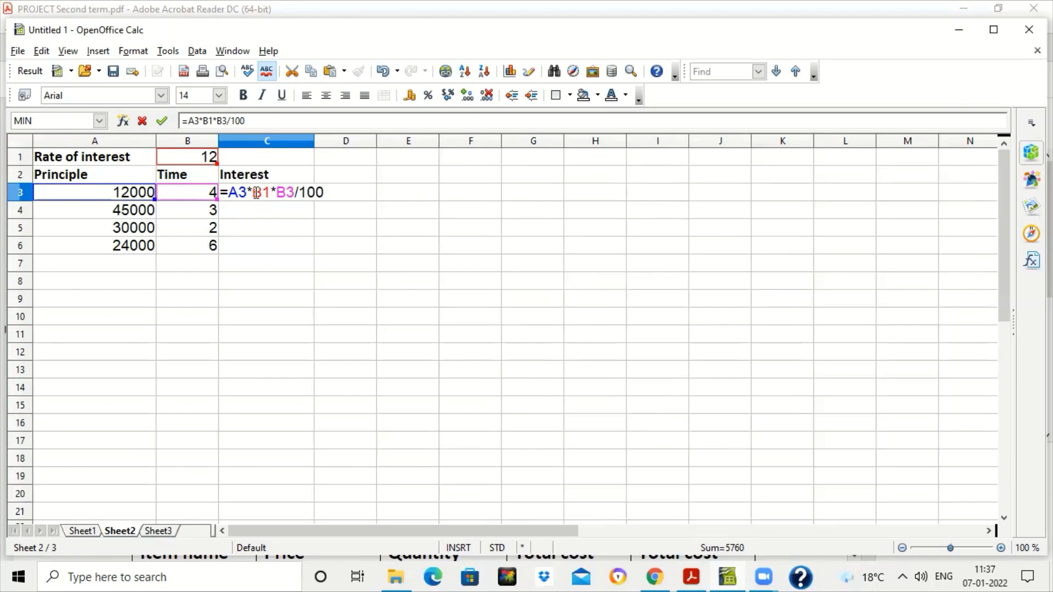
left_click(256, 193)
type("$B")
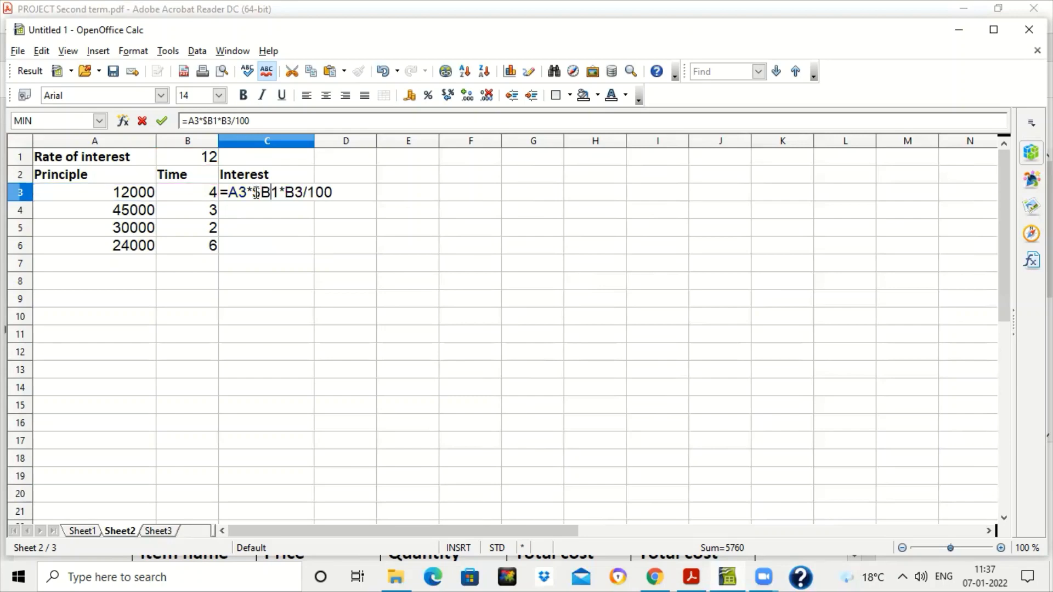
type("$")
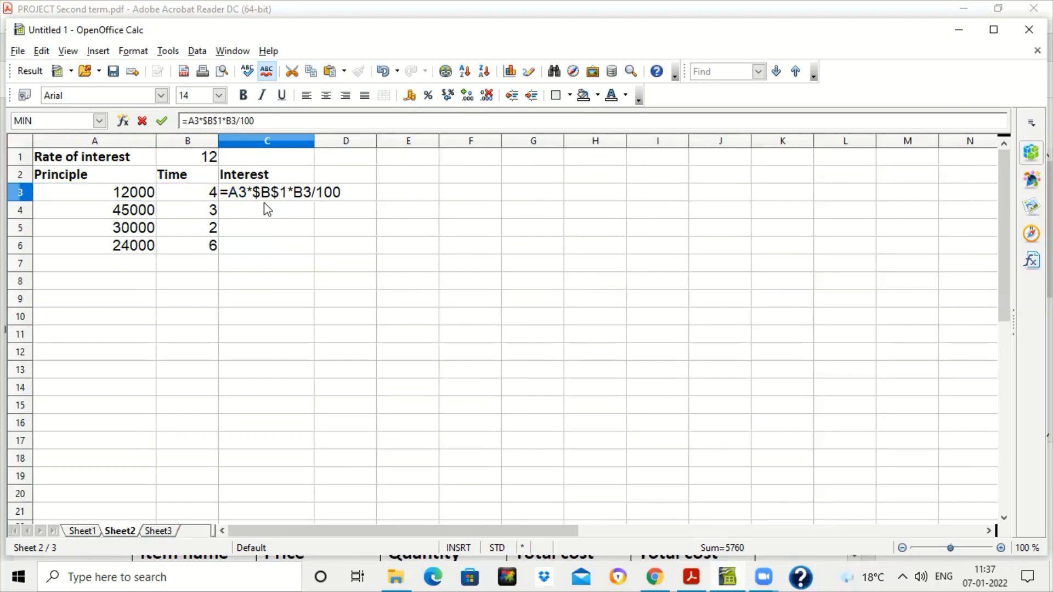
key("Return")
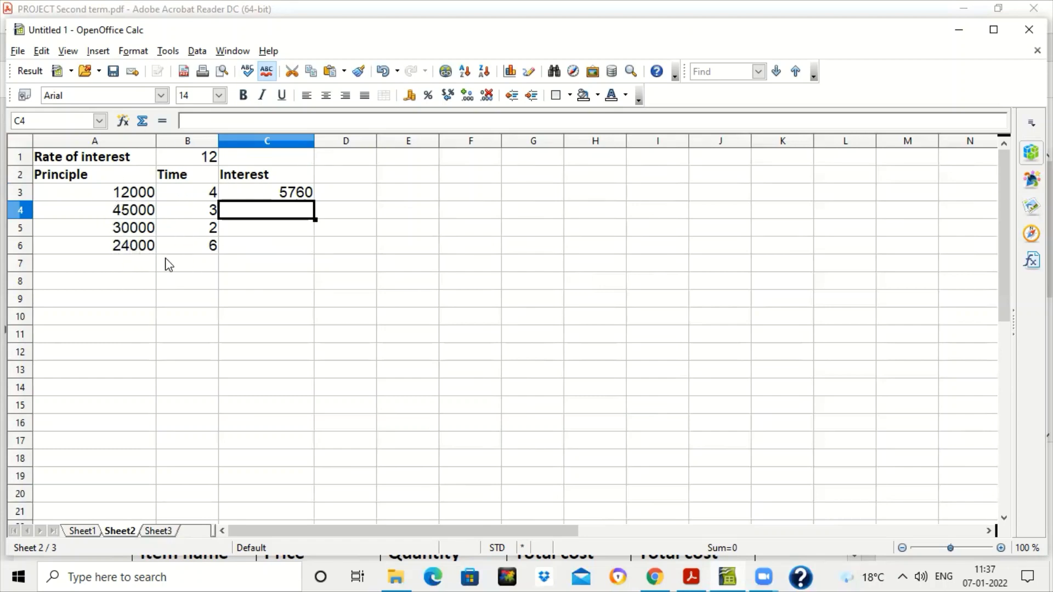
Check the absolute rate reference in the C3 formula and fill it down through C6
left_click(211, 165)
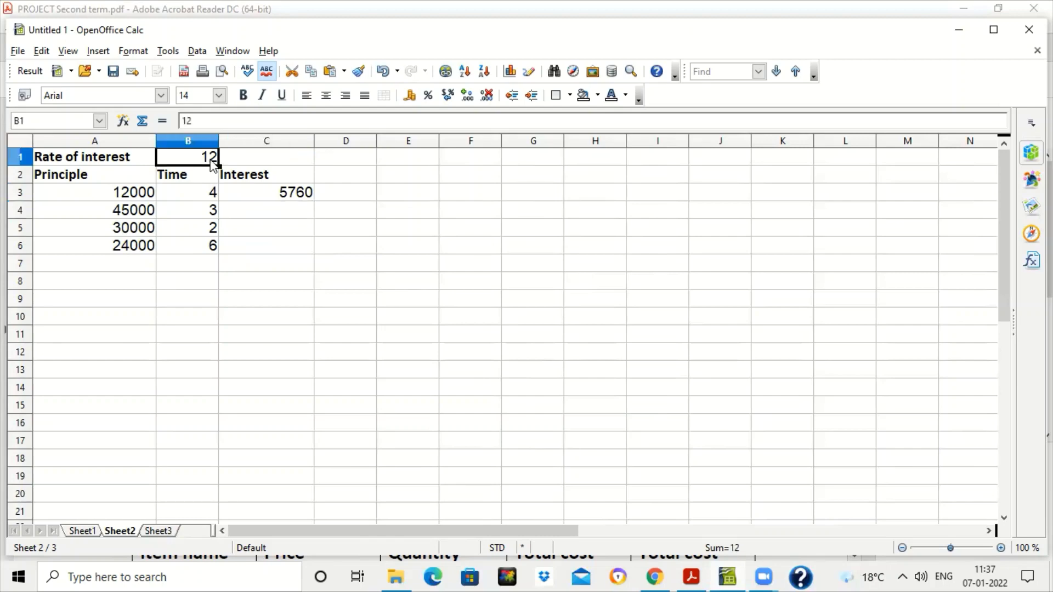
double_click(285, 199)
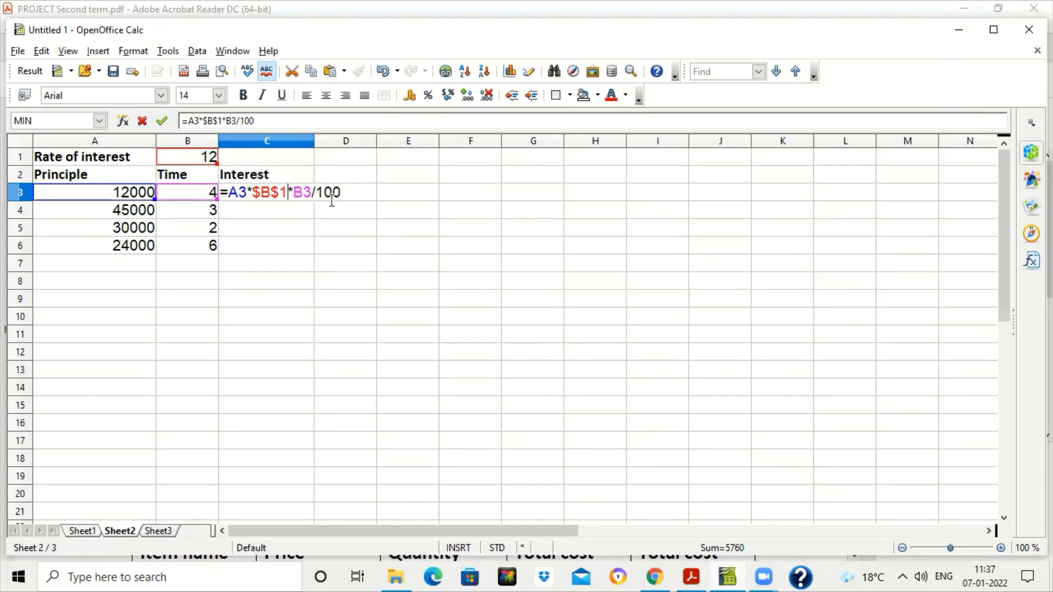
key("Return")
left_click(305, 199)
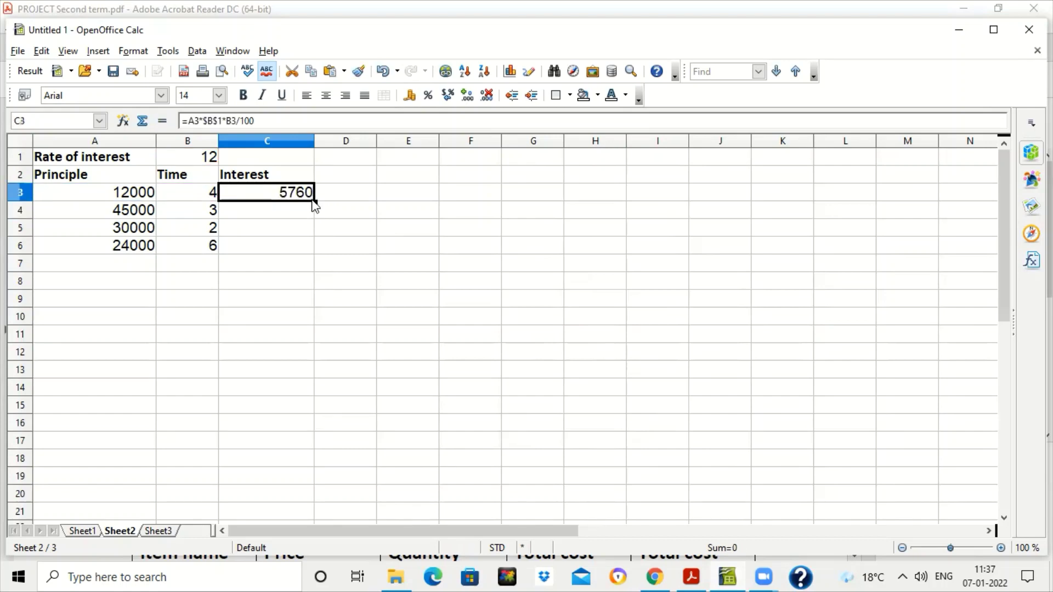
left_click_drag(314, 201, 315, 258)
left_click(313, 264)
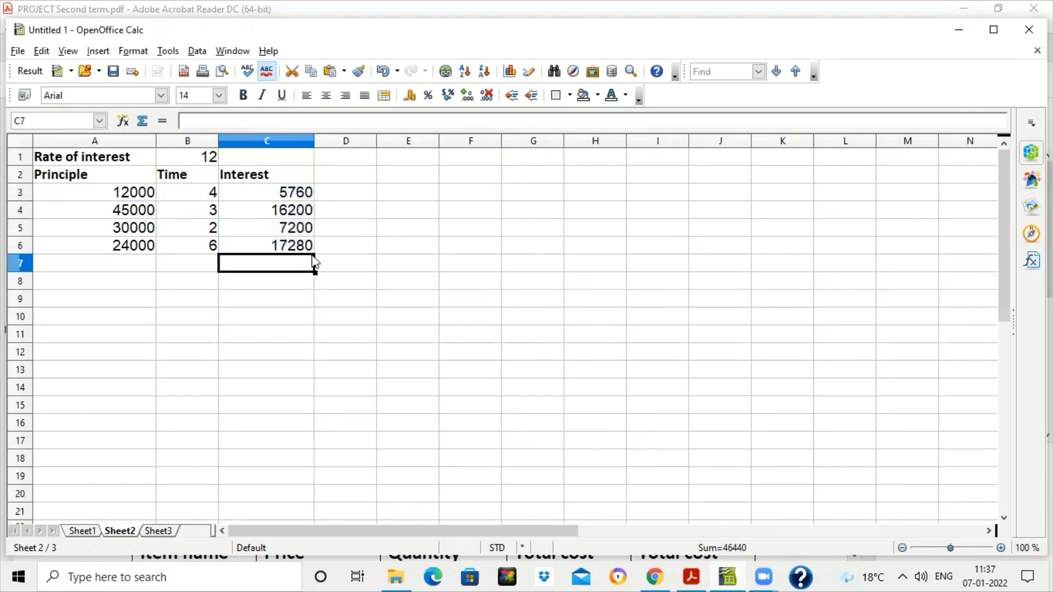
Inspect the copied formulas in C4 and C6 to see which cell each uses for the rate of interest
left_click(281, 212)
double_click(279, 210)
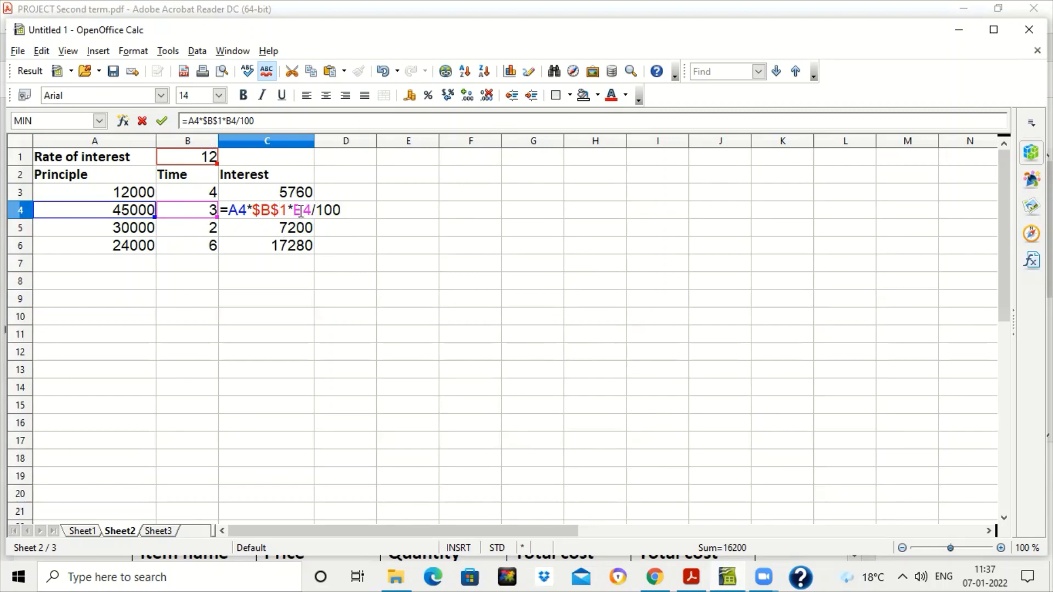
key("Return")
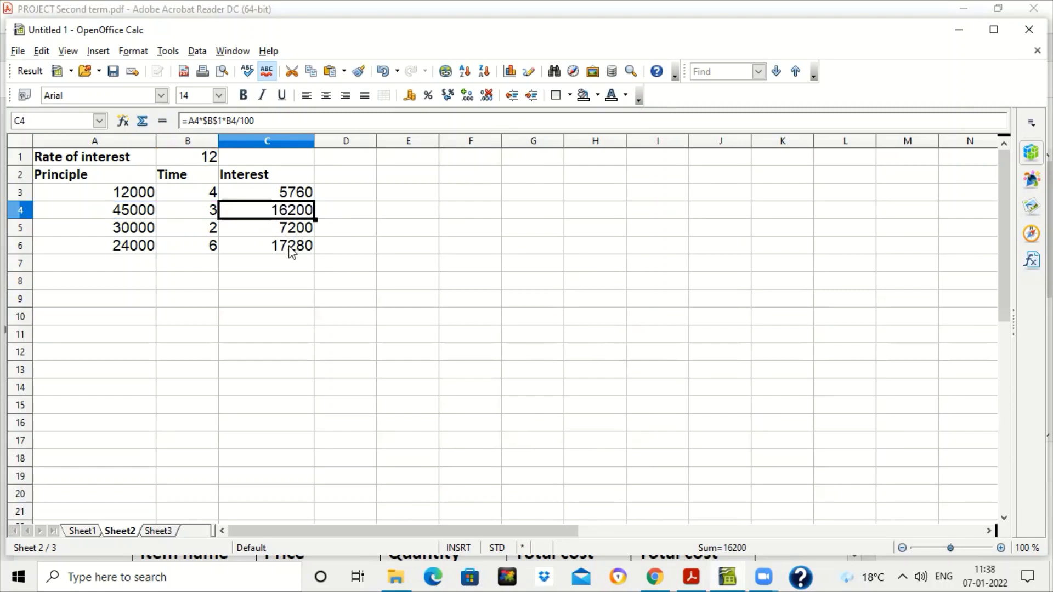
double_click(291, 248)
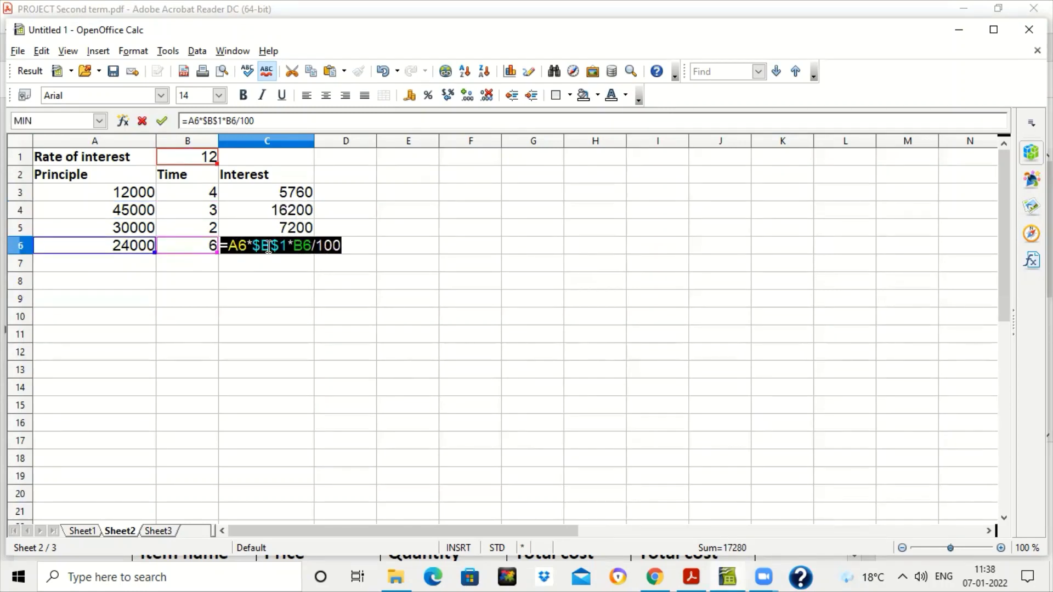
left_click(268, 247)
key("Escape")
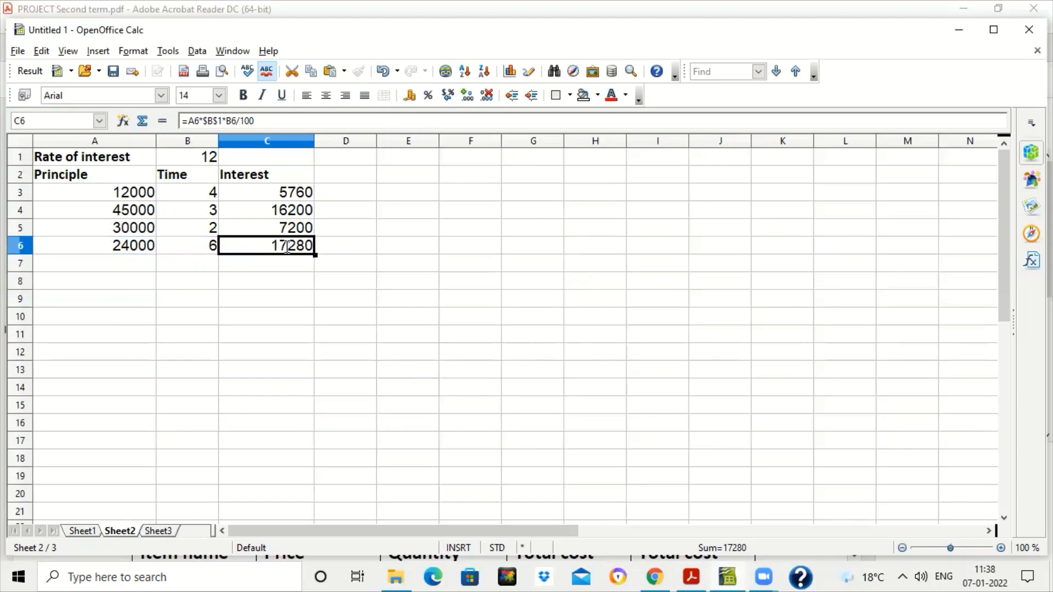
left_click(286, 280)
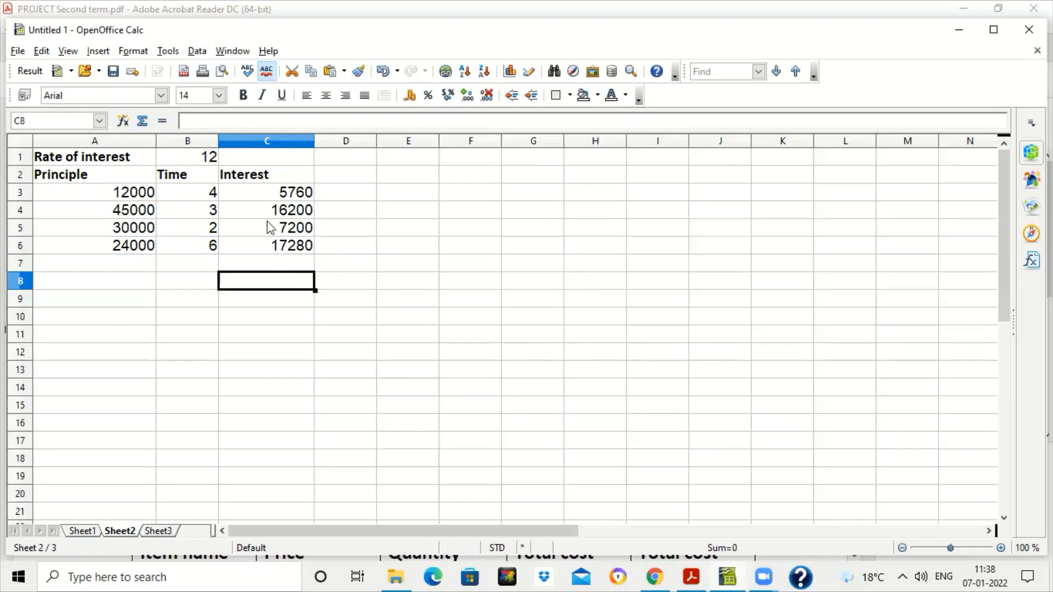
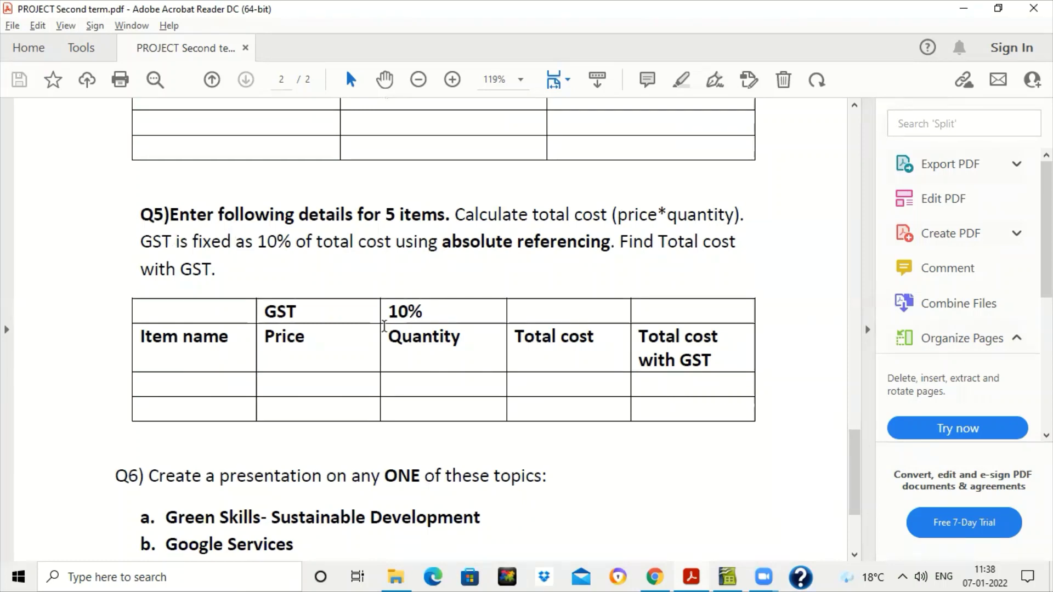
Switch to OpenOffice Calc and start the Q5 table on Sheet3 with the heading ITEM NAME in A1
left_click(728, 576)
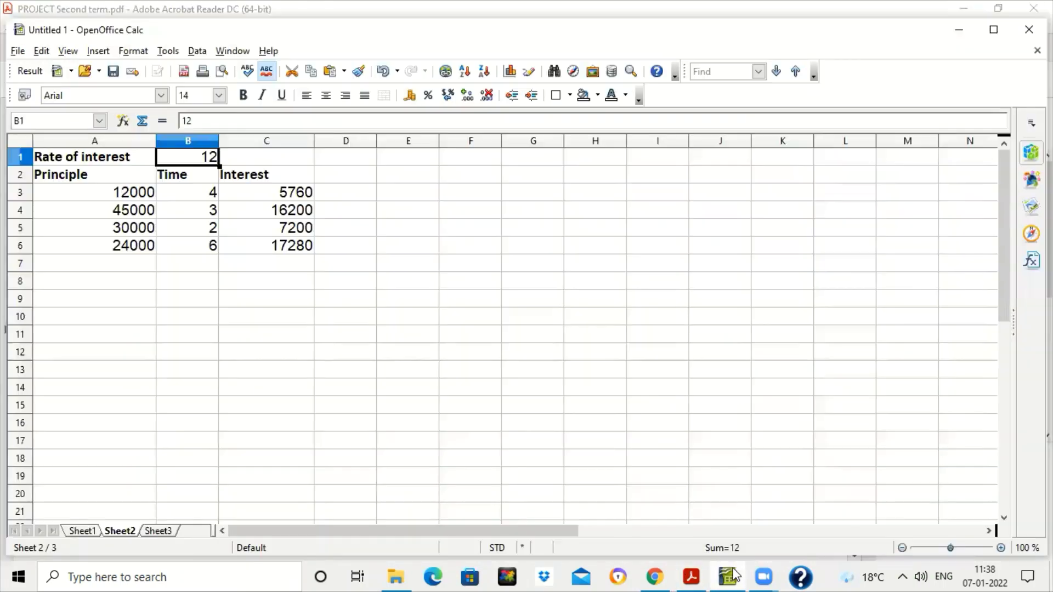
left_click(159, 531)
type("ITE")
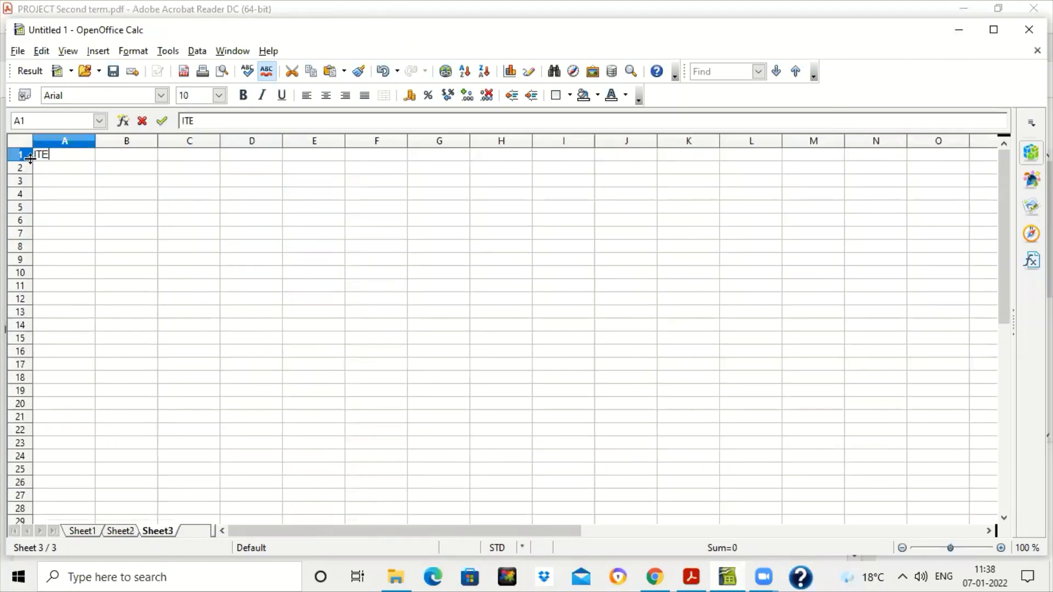
type("M NAME")
key("Return")
List the items PEN, PENCIL, ERASER and BOX in A2:A5
type("PE")
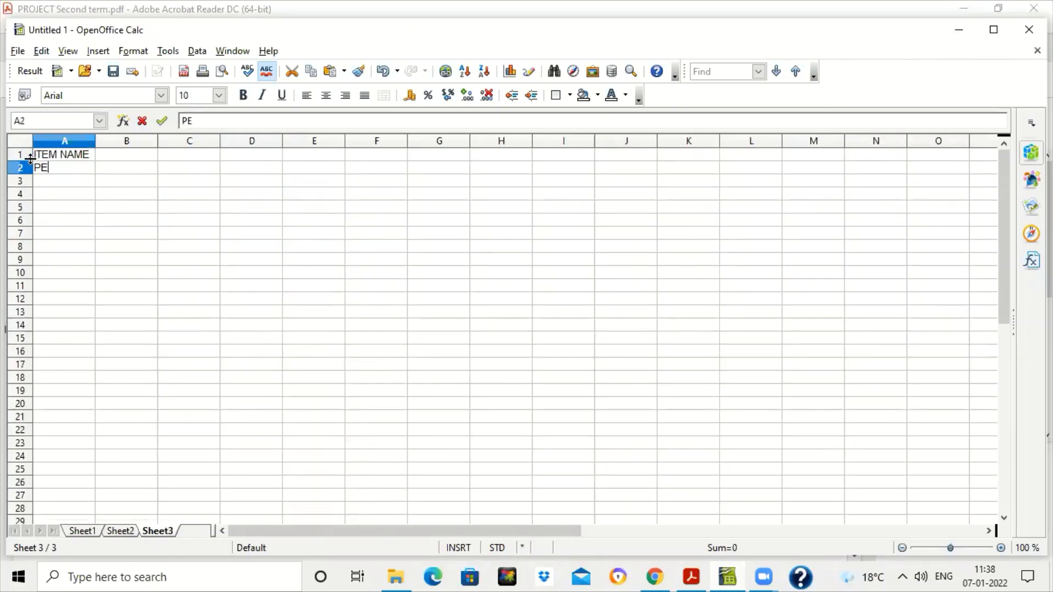
type("N")
key("Return")
type("PENCIL")
key("Return")
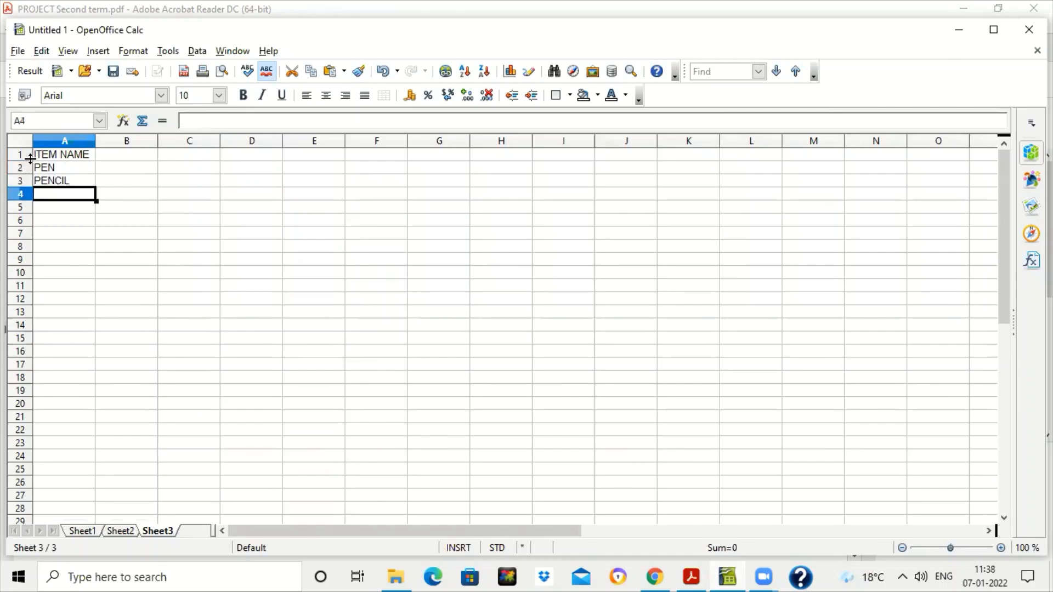
type("ERA")
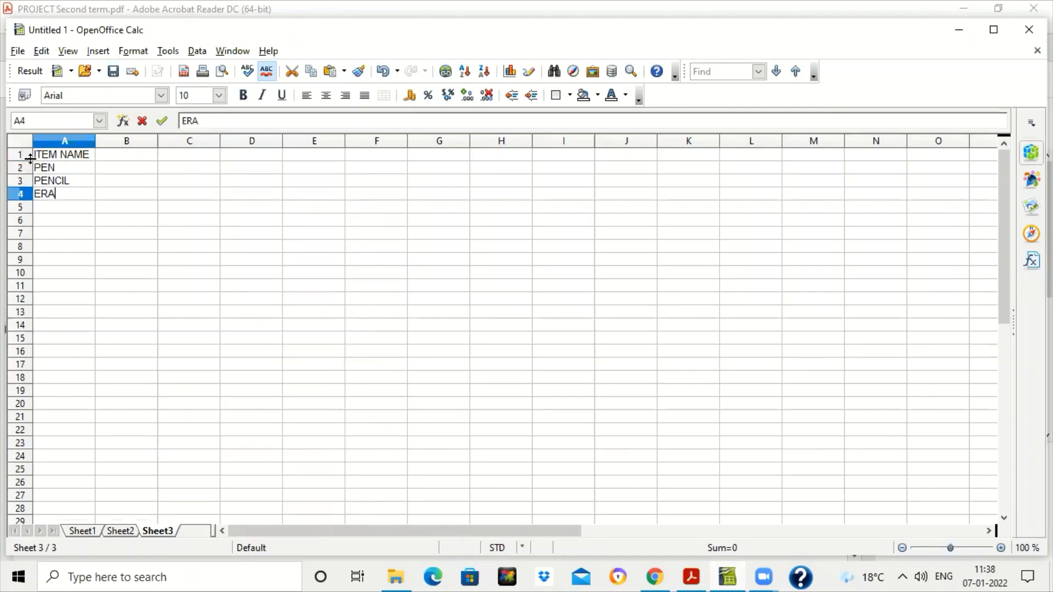
type("SER")
key("Return")
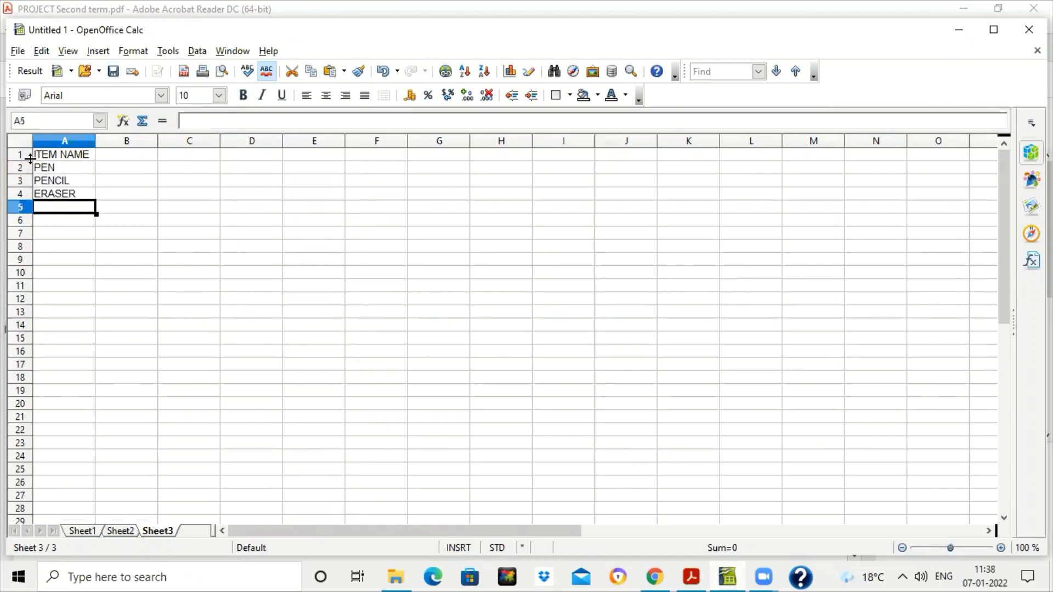
type("BOX")
key("Return")
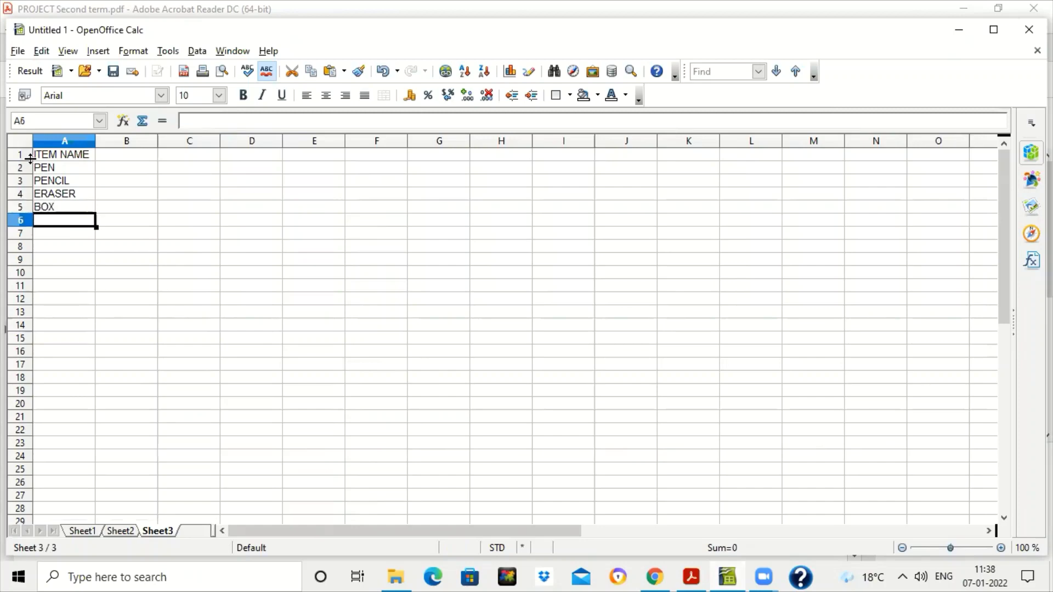
Add the column heading PRICE in B1
key("Up")
key("Up")
key("Up")
key("Up")
key("Up")
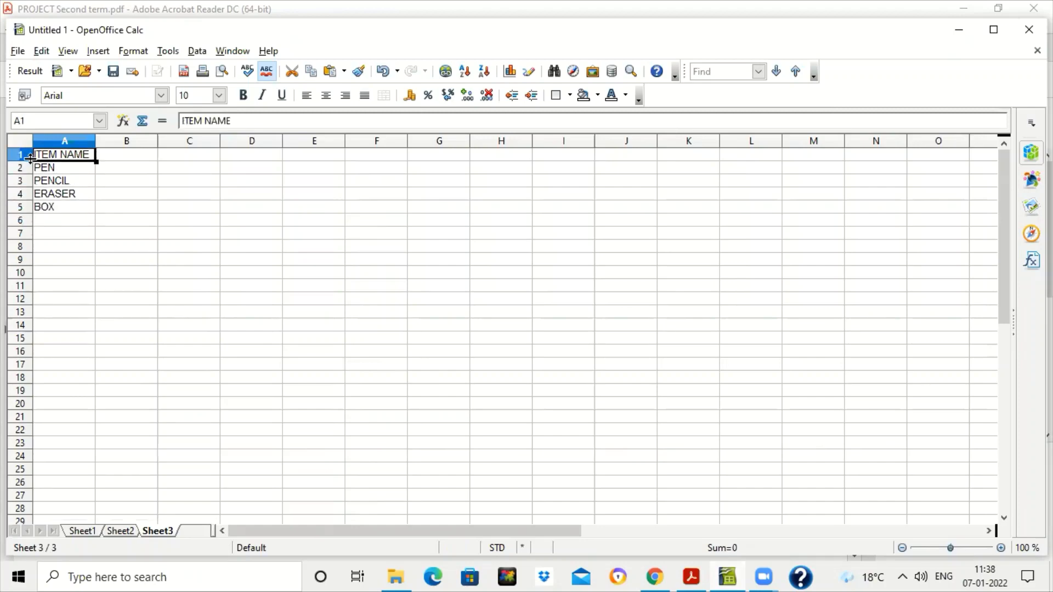
key("Right")
type("PRICE")
key("Return")
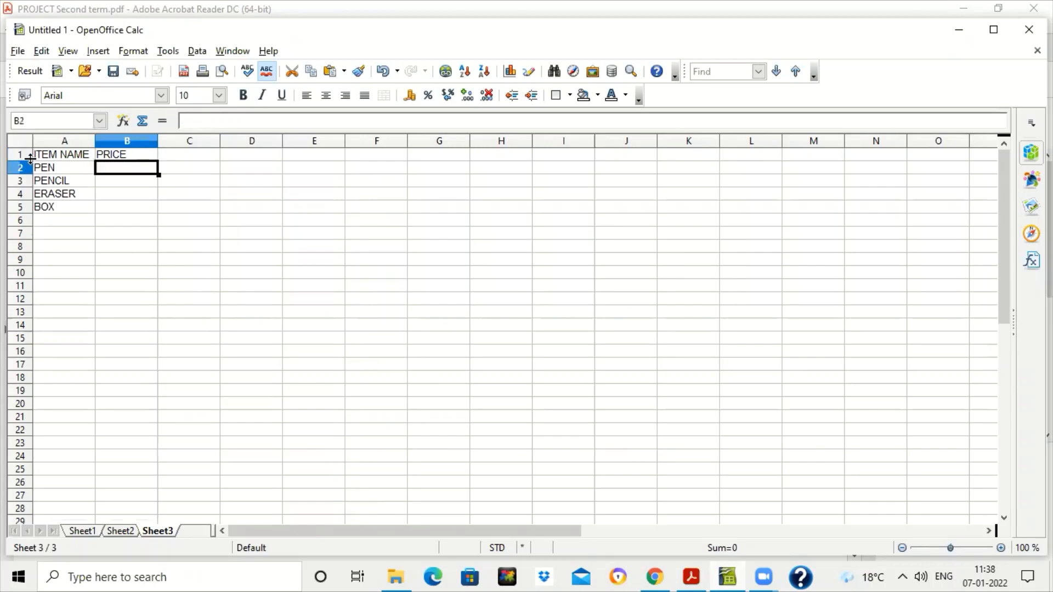
Enter the item prices 50, 20, 10 and 200 in B2:B5
type("50")
key("Return")
type("20")
key("Return")
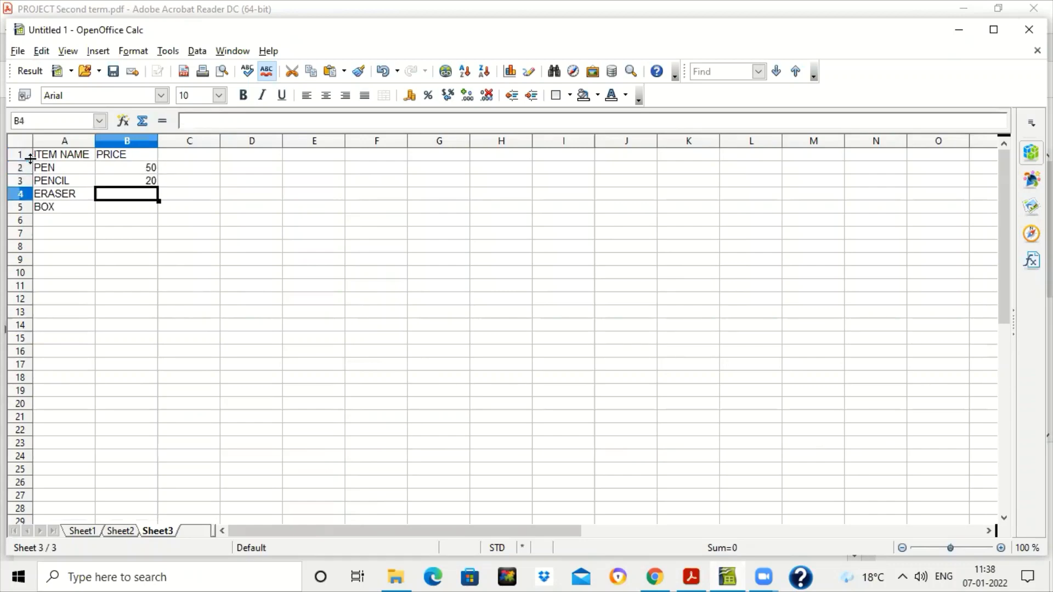
type("120")
key("Return")
key("Up")
type("10")
key("Return")
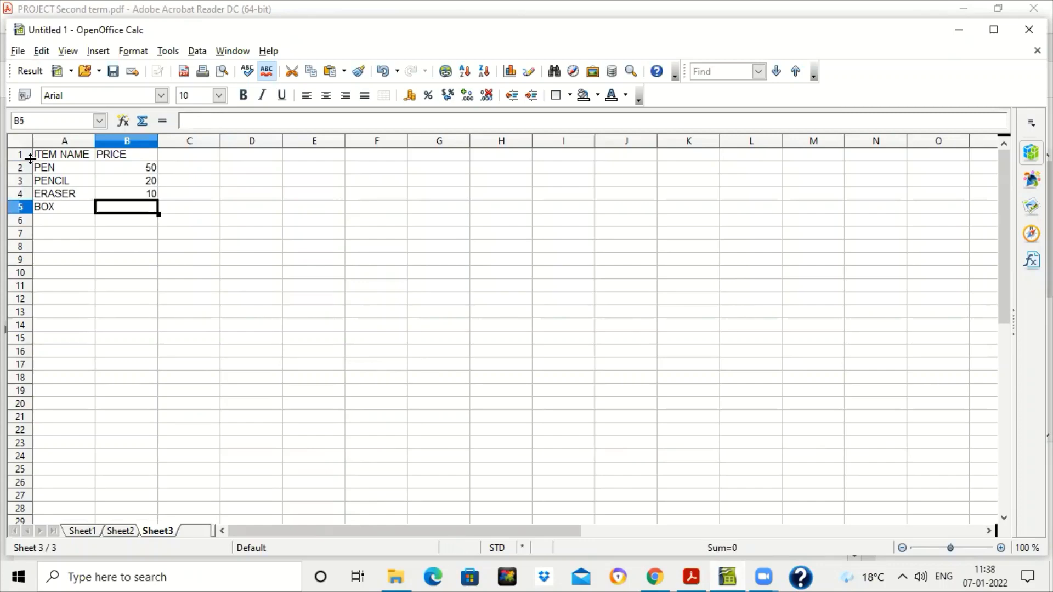
type("200")
key("Return")
Add the column heading QTY in C1
key("Up")
key("Up")
key("Up")
key("Up")
key("Up")
key("Right")
type("QT")
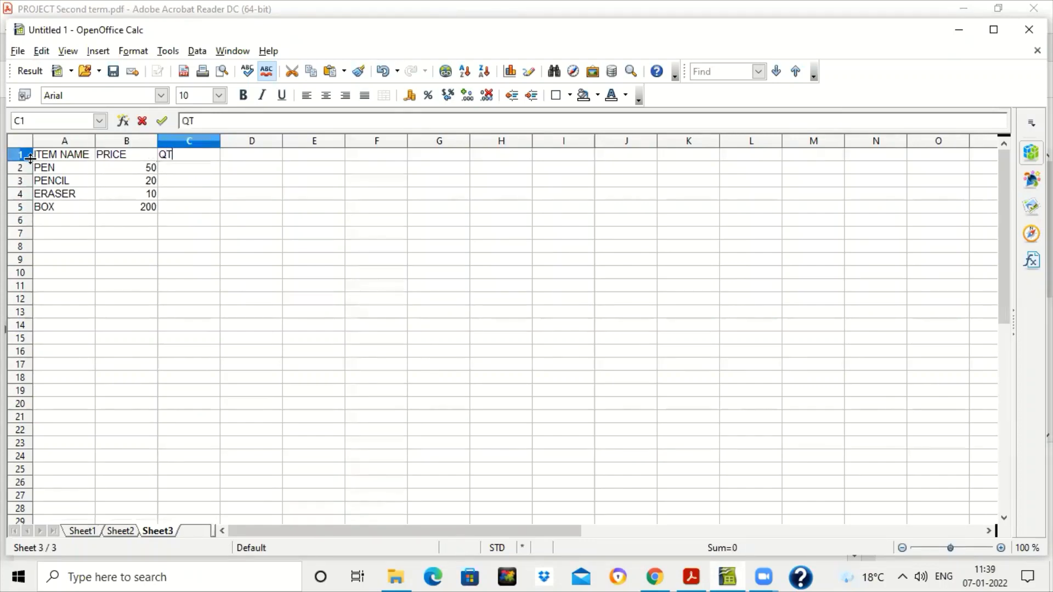
type("Y")
key("Return")
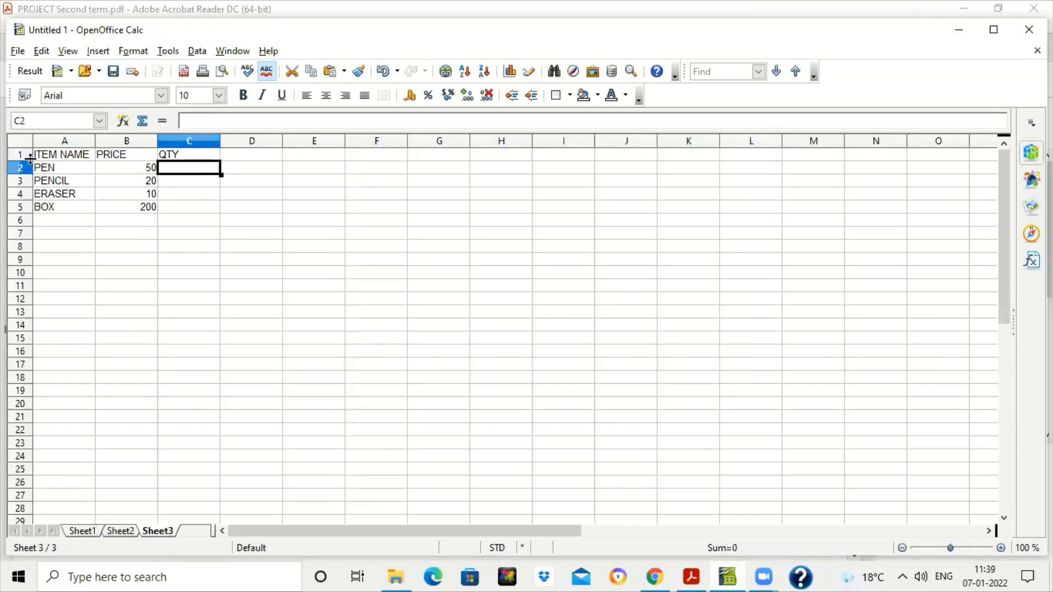
Enter the item quantities 800, 560, 560 and 100 in C2:C5
type("8005")
key("BackSpace")
key("Return")
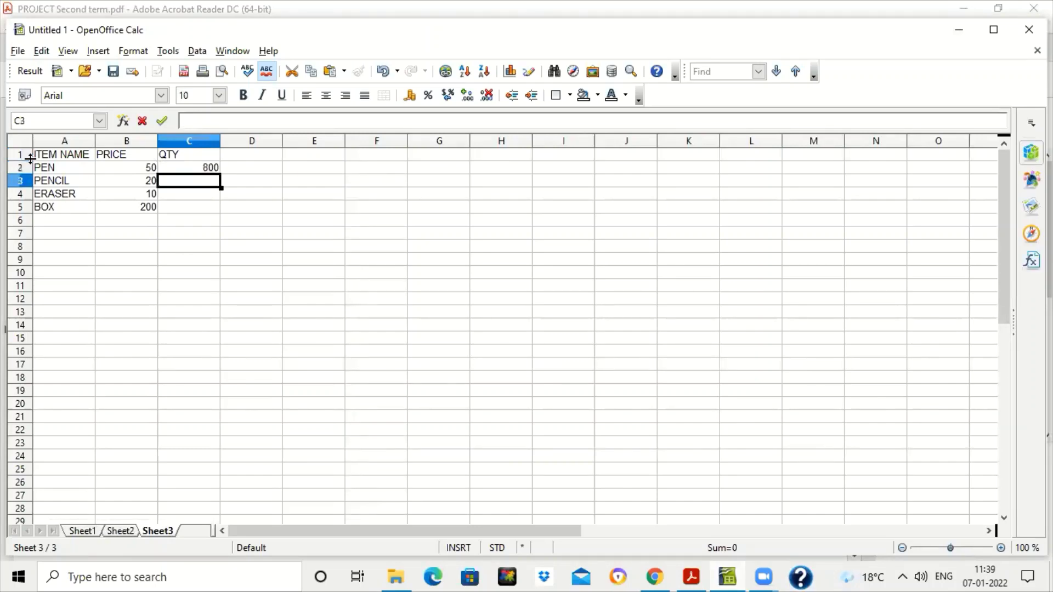
type("560")
key("Return")
type("5")
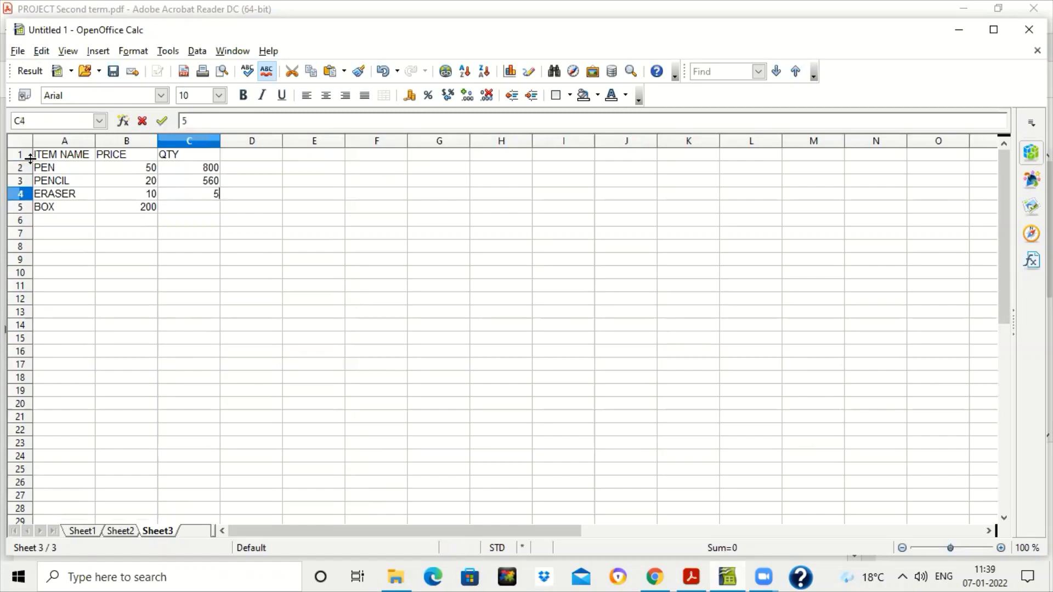
key("Return")
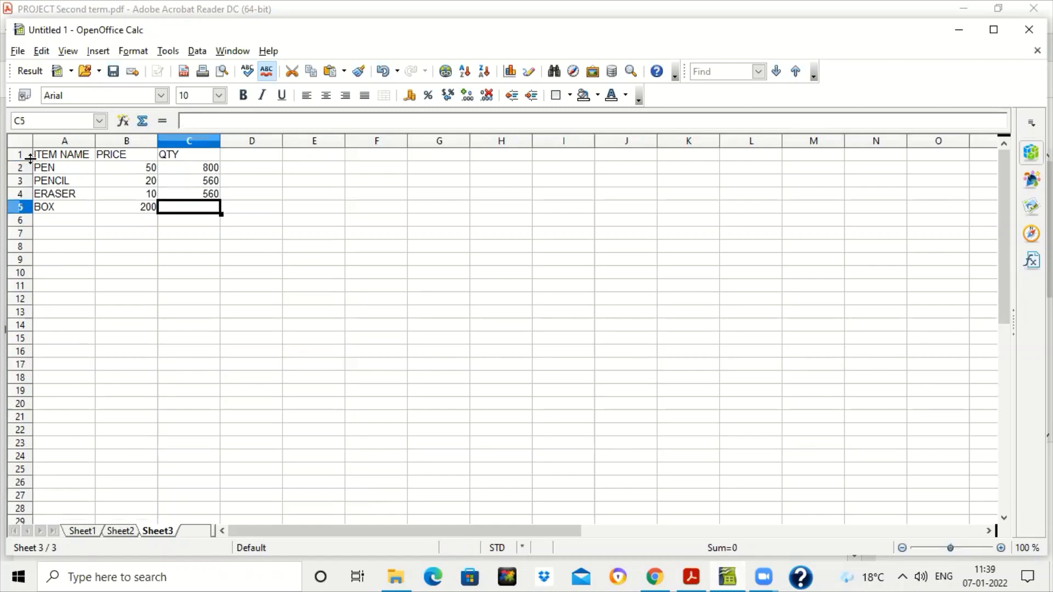
type("100")
key("Return")
Add the column heading TOTAL COST in D1
key("Up")
key("Up")
key("Up")
key("Up")
key("Up")
key("Right")
type("TOTAL COST")
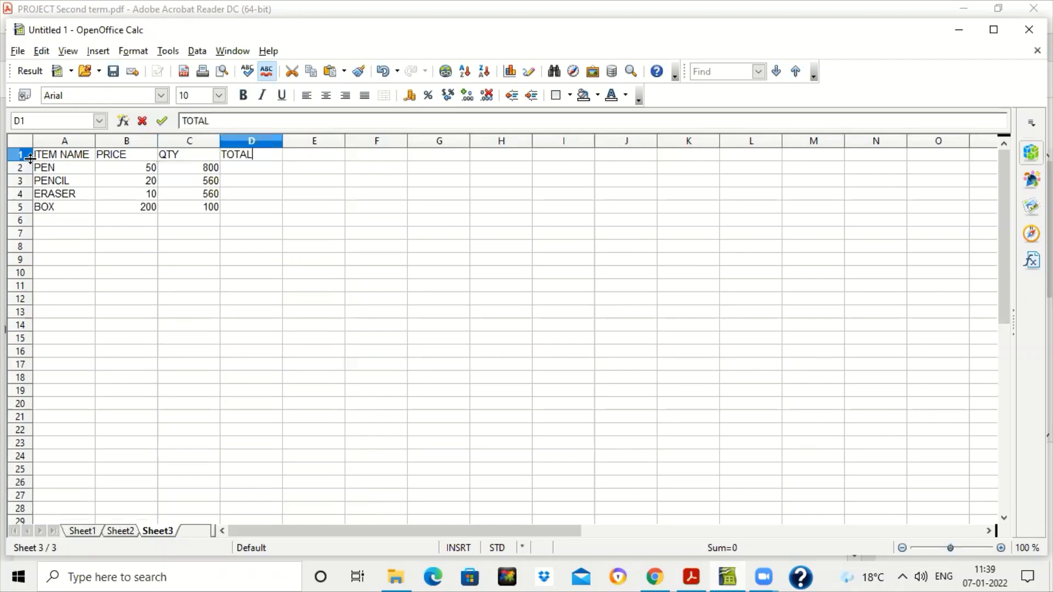
key("Return")
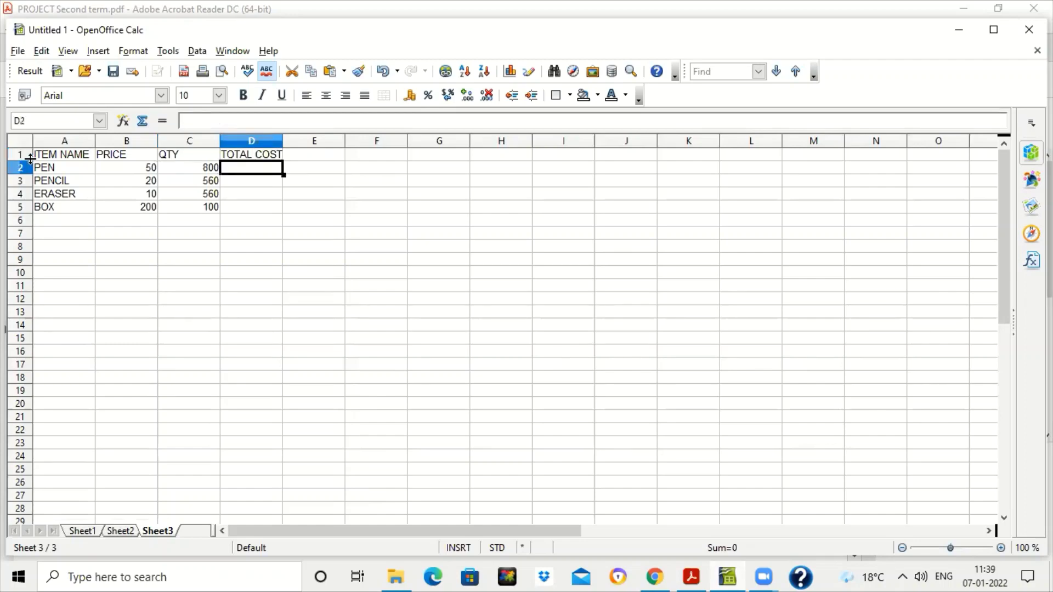
Set the font size of the range A1:G13 to 15
left_click_drag(60, 156, 447, 320)
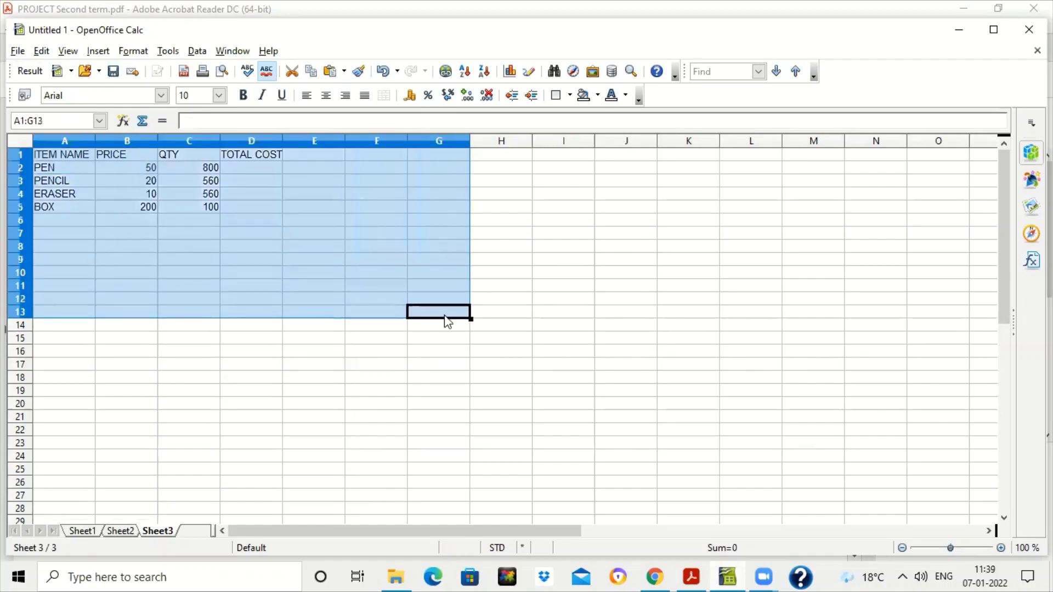
left_click(219, 96)
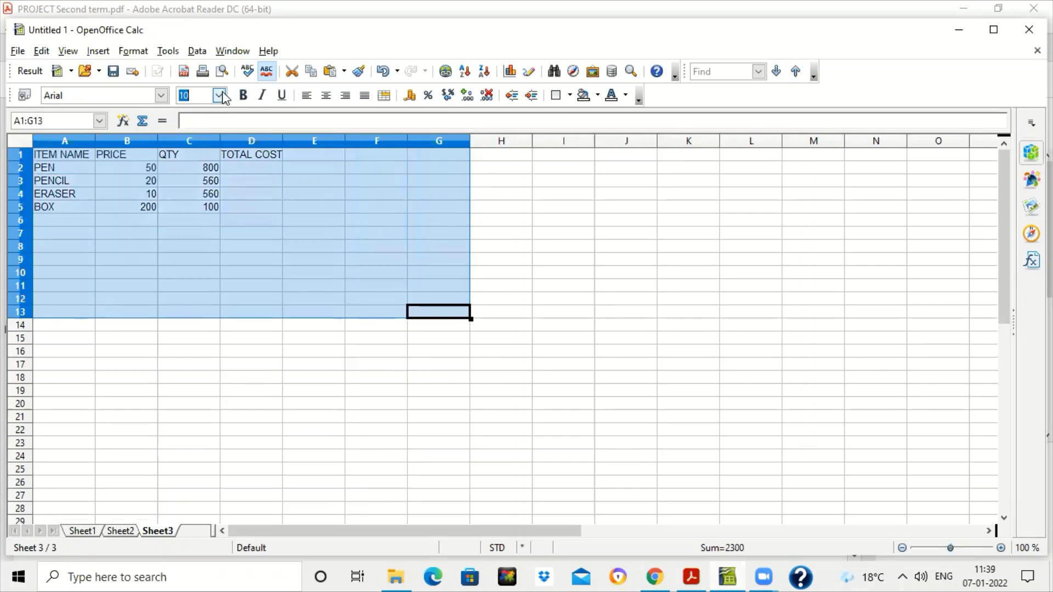
left_click(192, 229)
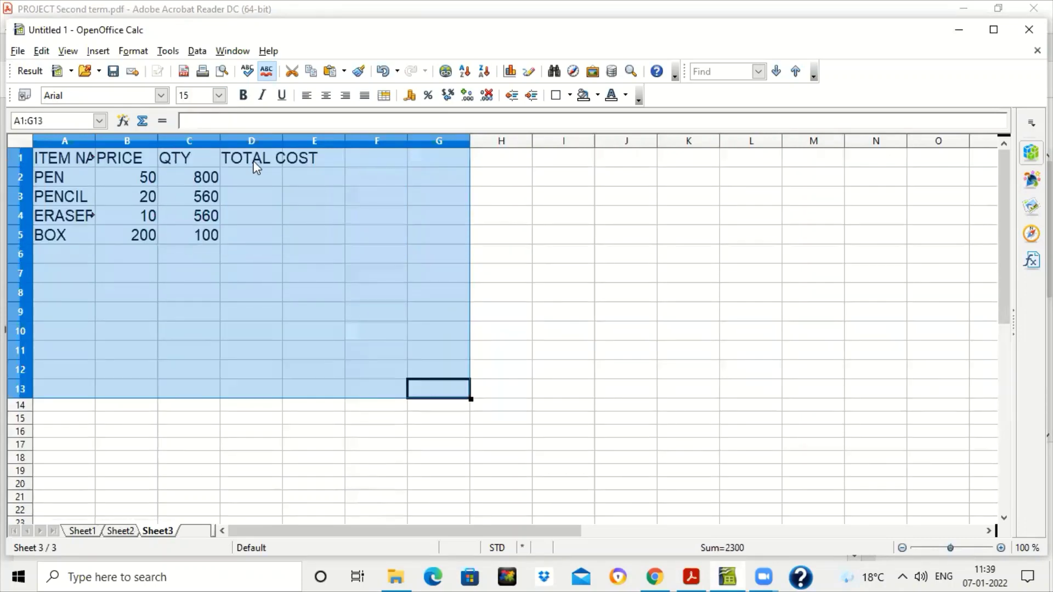
Widen columns D and A so the TOTAL COST and ITEM NAME headings fit in their cells
left_click_drag(282, 144, 358, 144)
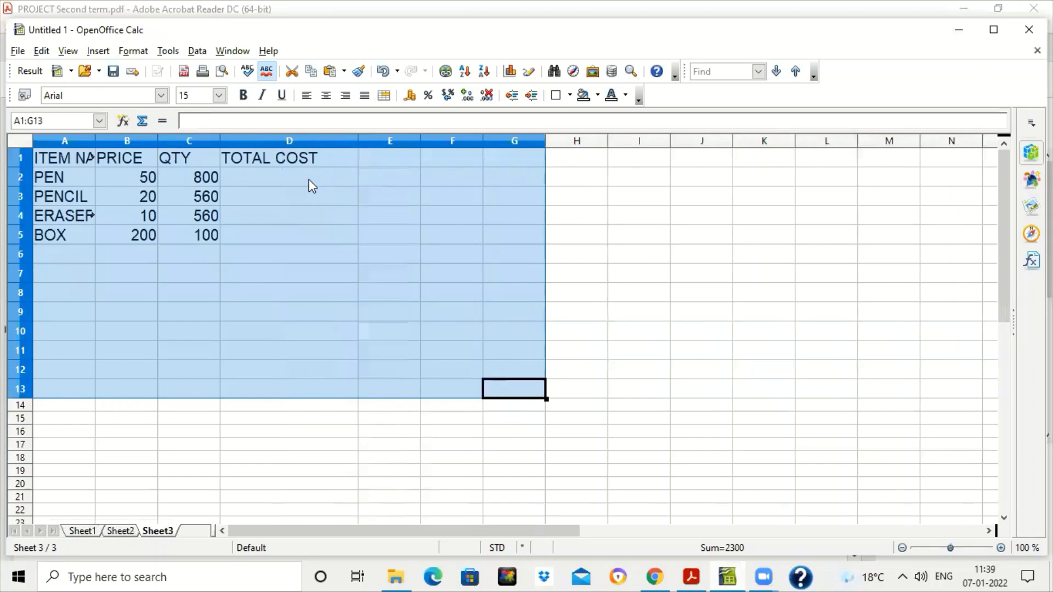
left_click(310, 184)
left_click_drag(95, 144, 128, 146)
Calculate the total cost in D2 with =B2*C2 and fill the formula down to D5
type("=")
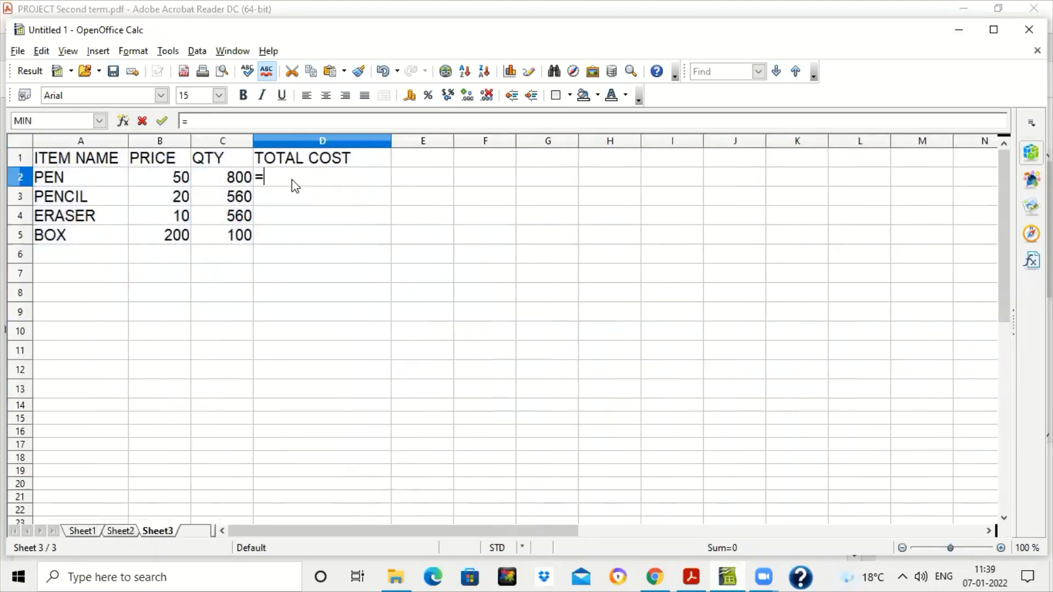
left_click(171, 176)
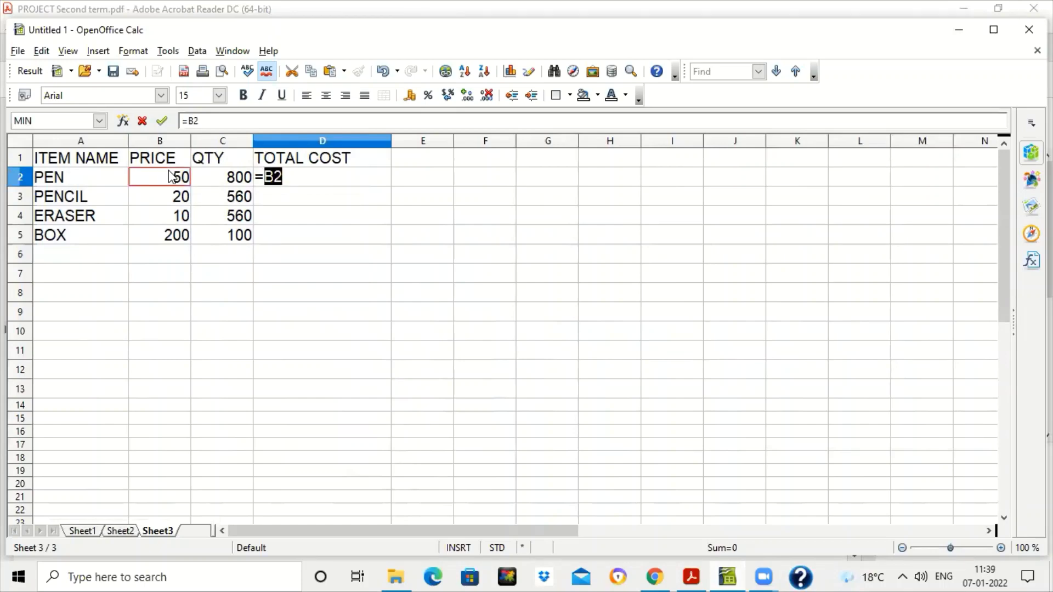
type("*")
left_click(236, 179)
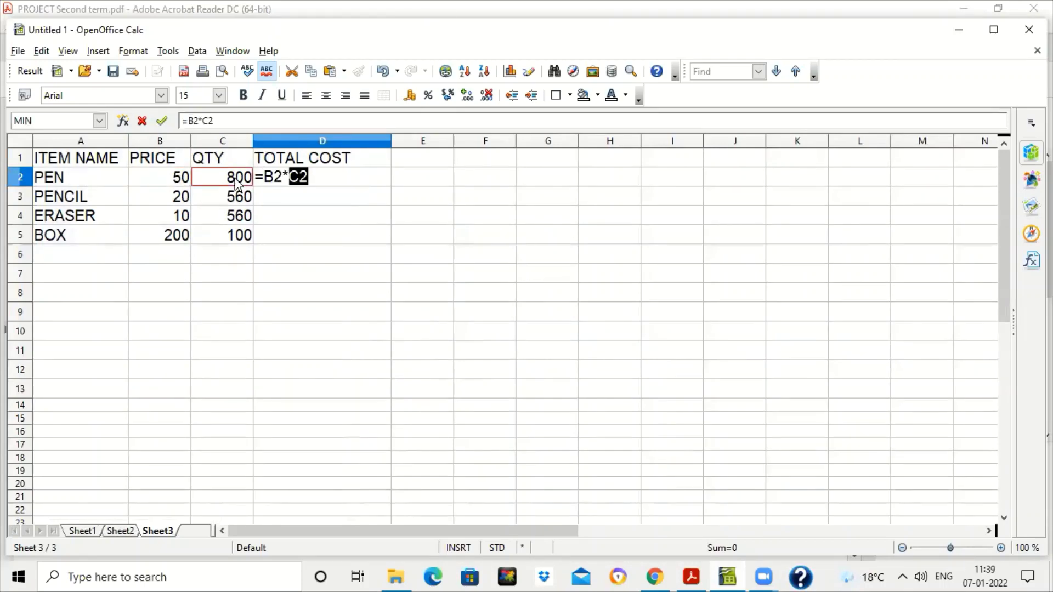
key("Return")
left_click(345, 182)
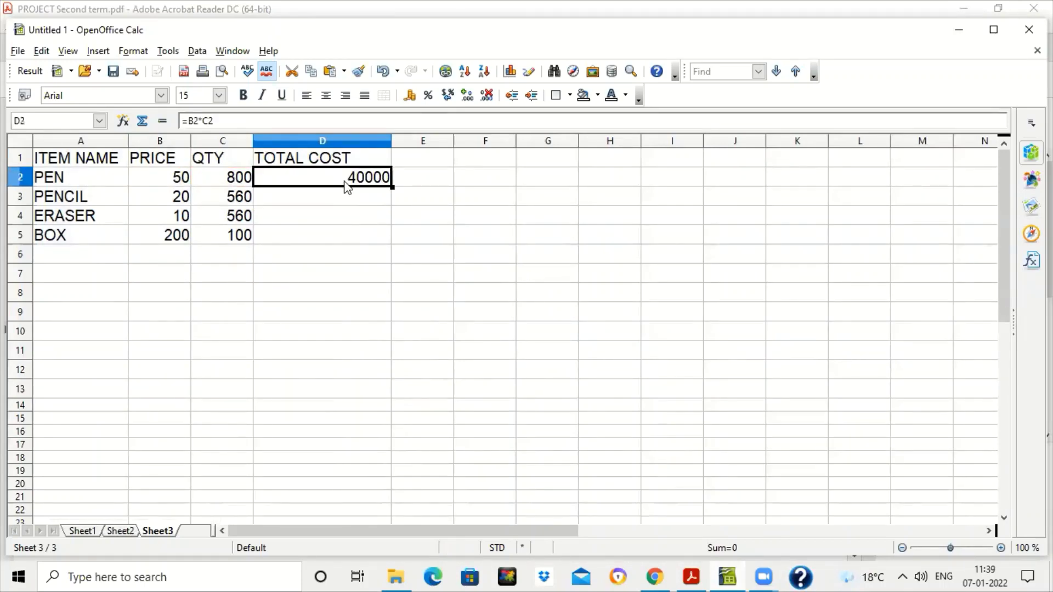
left_click_drag(394, 191, 385, 256)
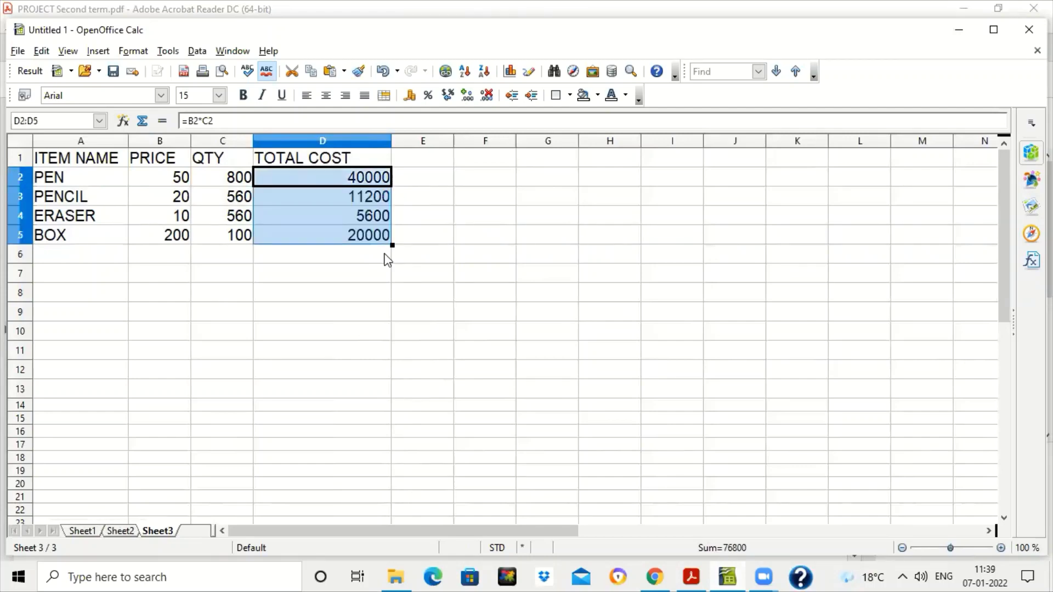
left_click(631, 370)
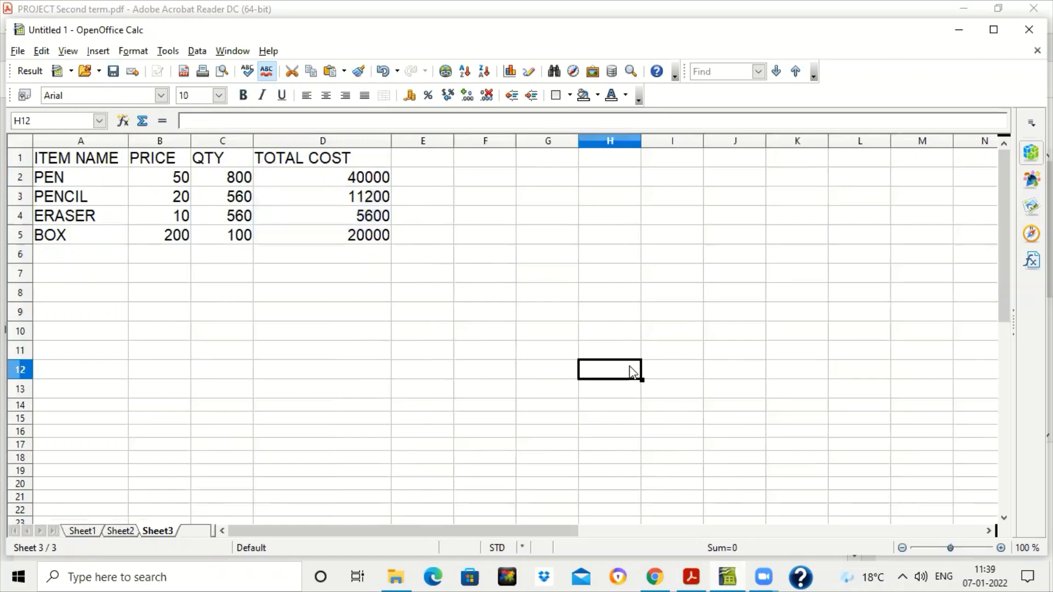
Check Q5 in the project PDF, then enter the label GST in A8 and the rate 10 in B8
left_click(692, 576)
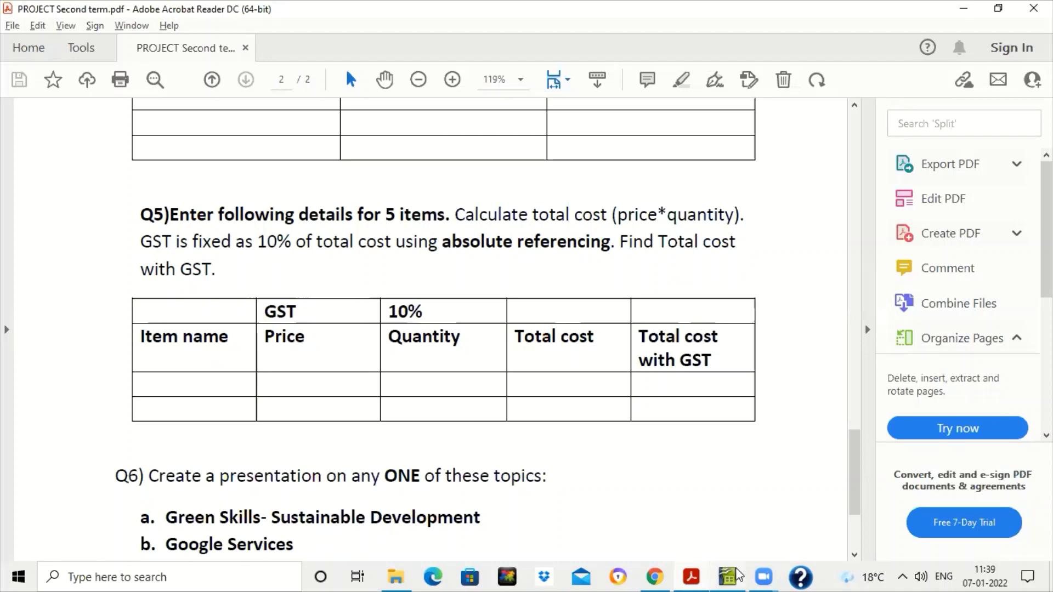
mouse_move(735, 576)
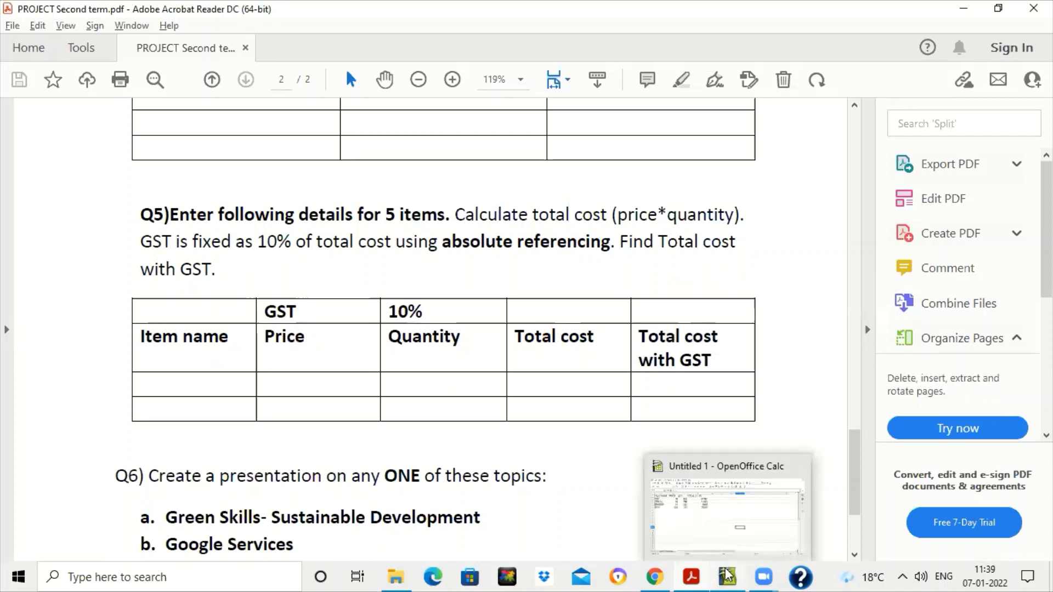
left_click(682, 522)
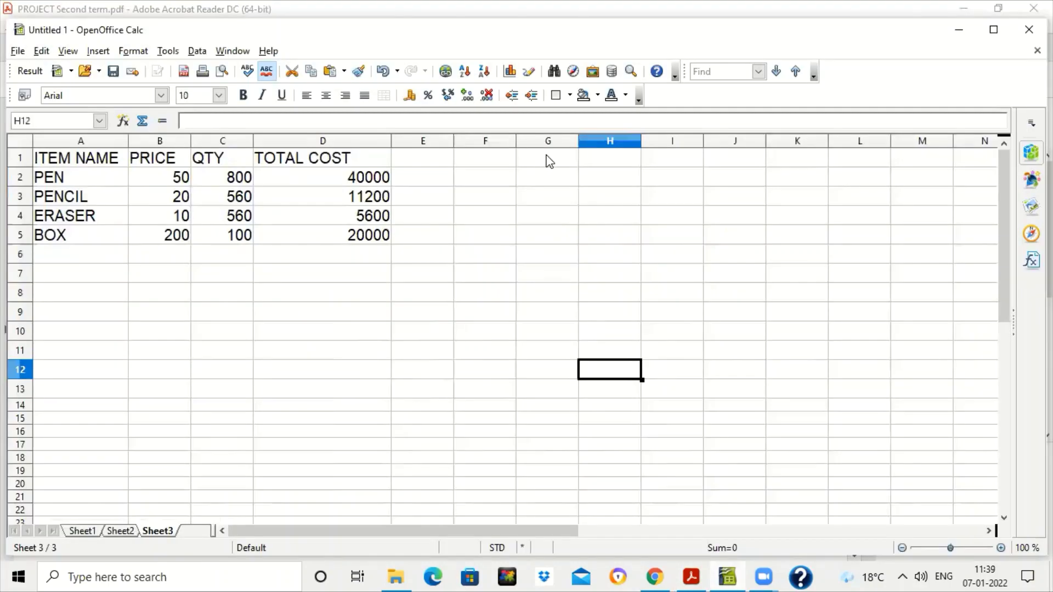
left_click(549, 161)
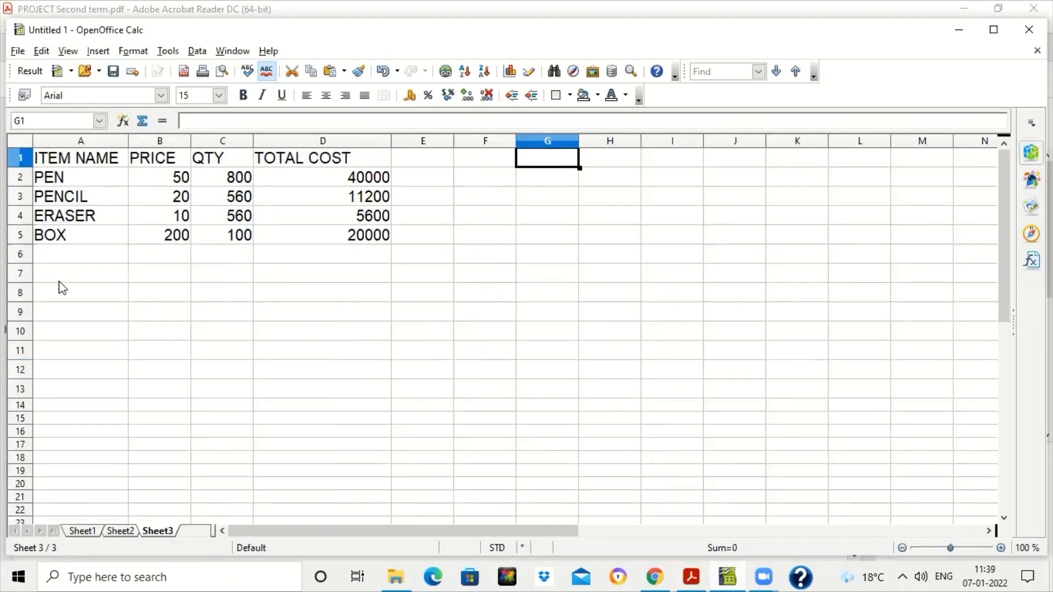
left_click(62, 301)
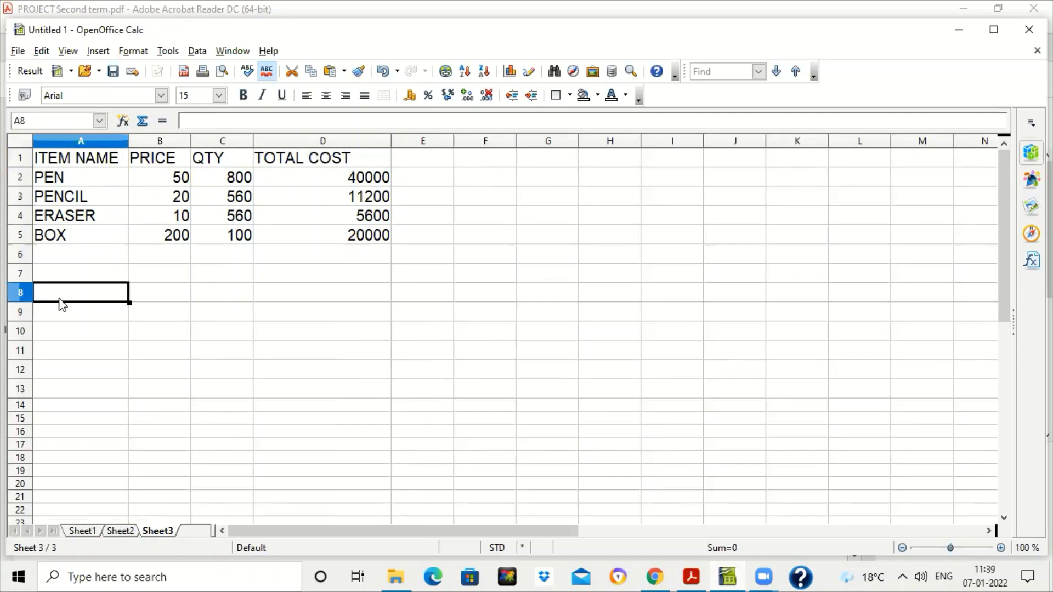
type("ST")
key("BackSpace")
key("BackSpace")
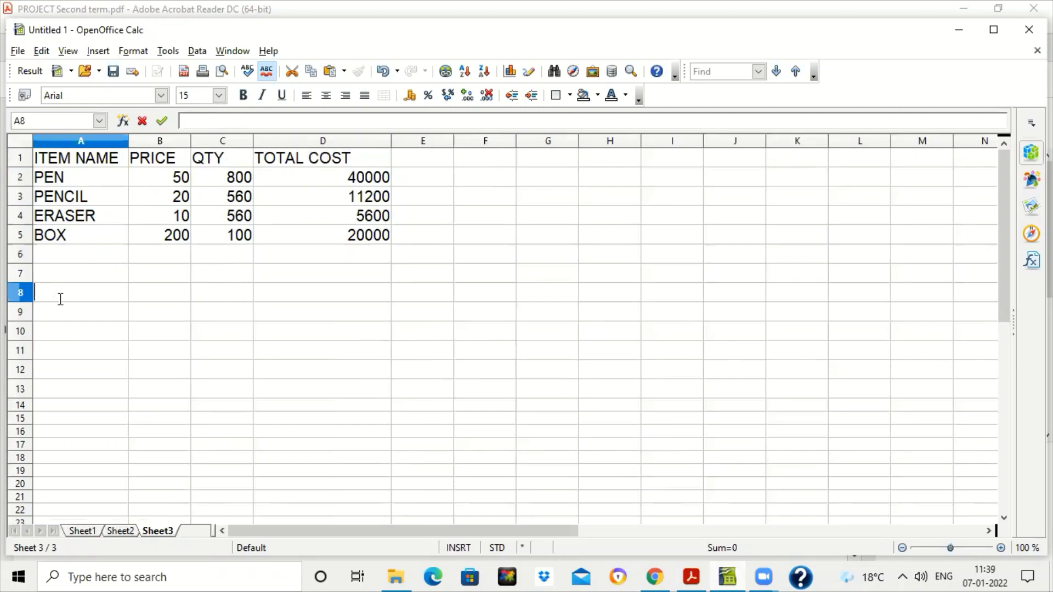
type("GST")
key("Tab")
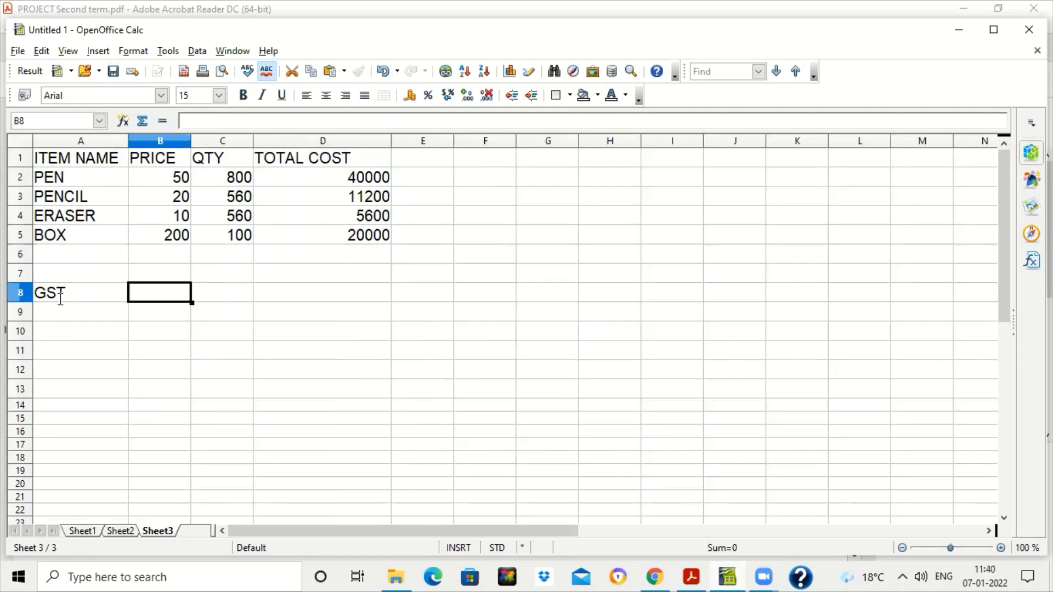
type("10")
key("Return")
Add the column heading GST AMOUNT in E1 and widen column E to fit it
key("alt+Tab")
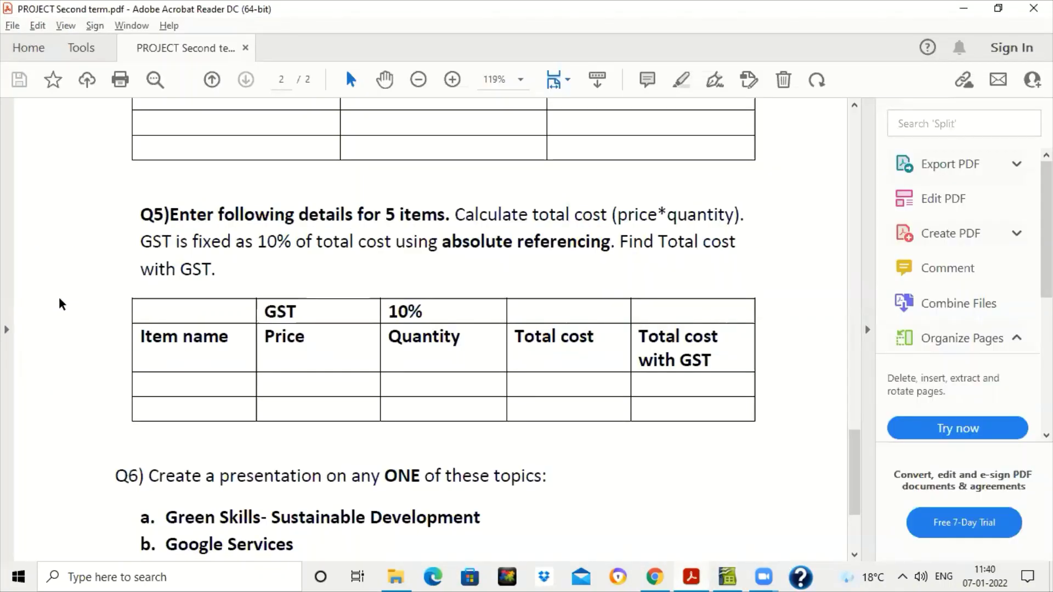
key("alt+Tab")
key("Up")
key("Up")
key("Up")
key("Up")
key("Up")
key("Up")
key("Up")
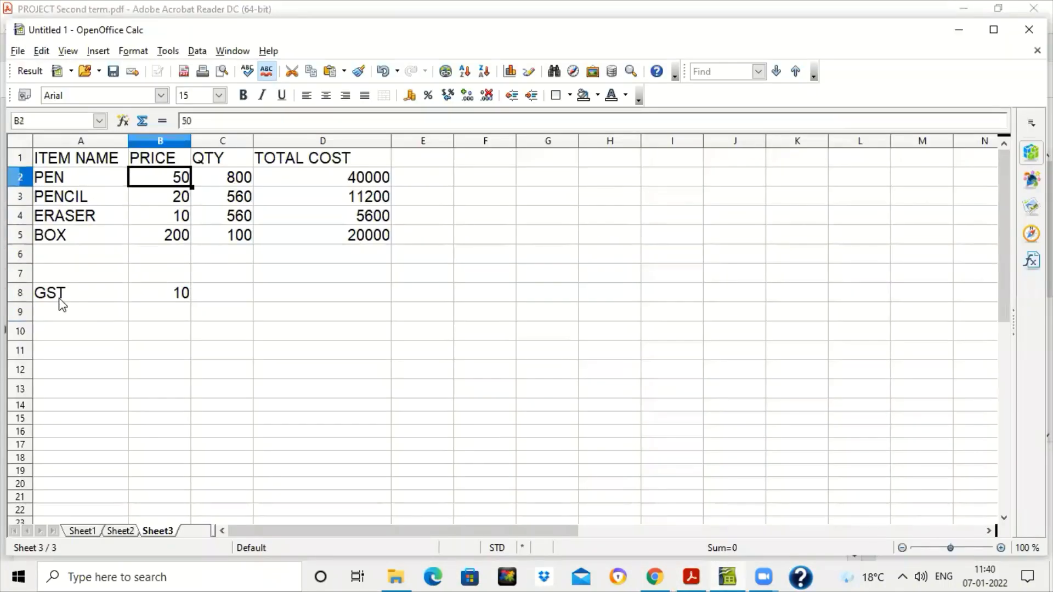
key("Up")
key("Right")
key("Right")
key("Right")
key("Right")
key("Left")
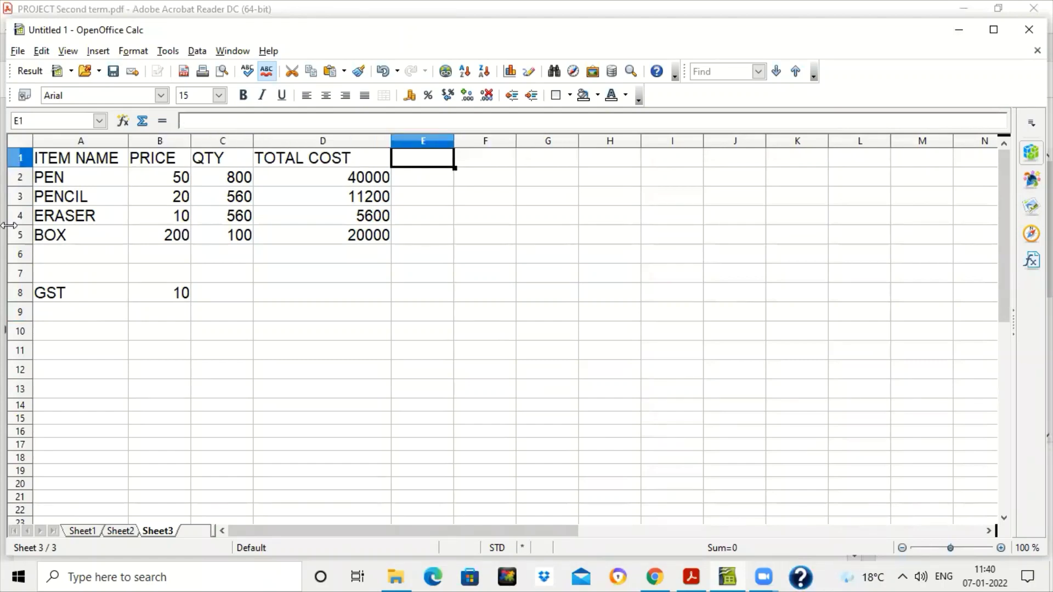
type("GST")
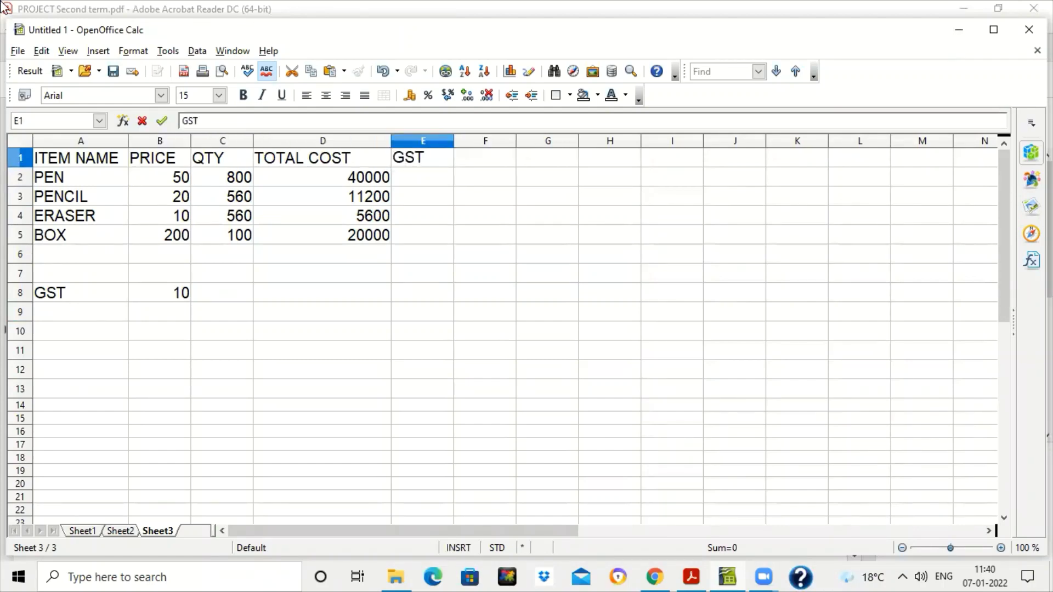
type(" AMOU")
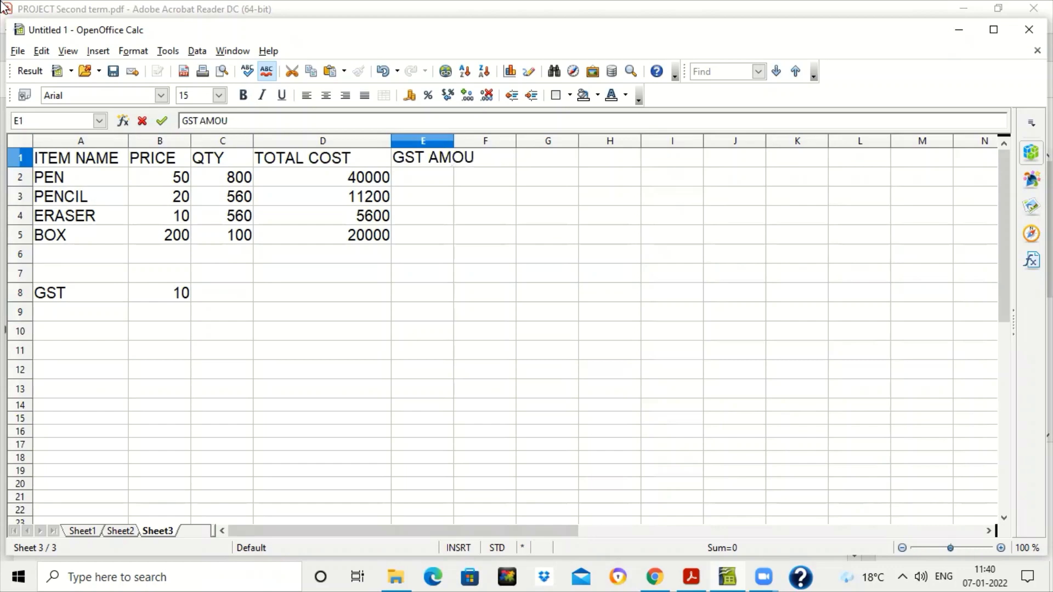
type("NT")
key("Return")
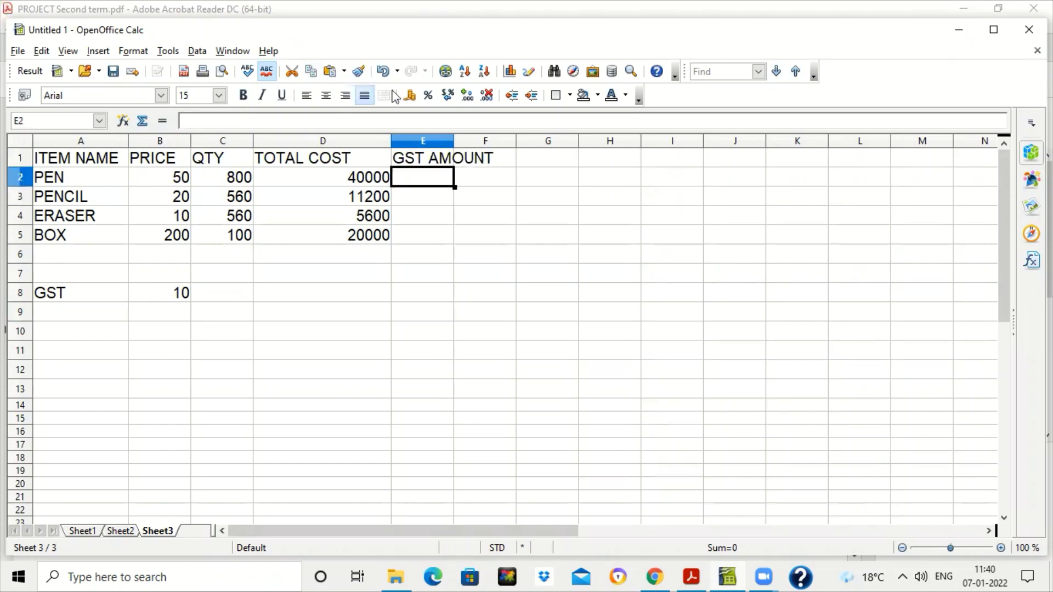
left_click_drag(454, 134, 514, 138)
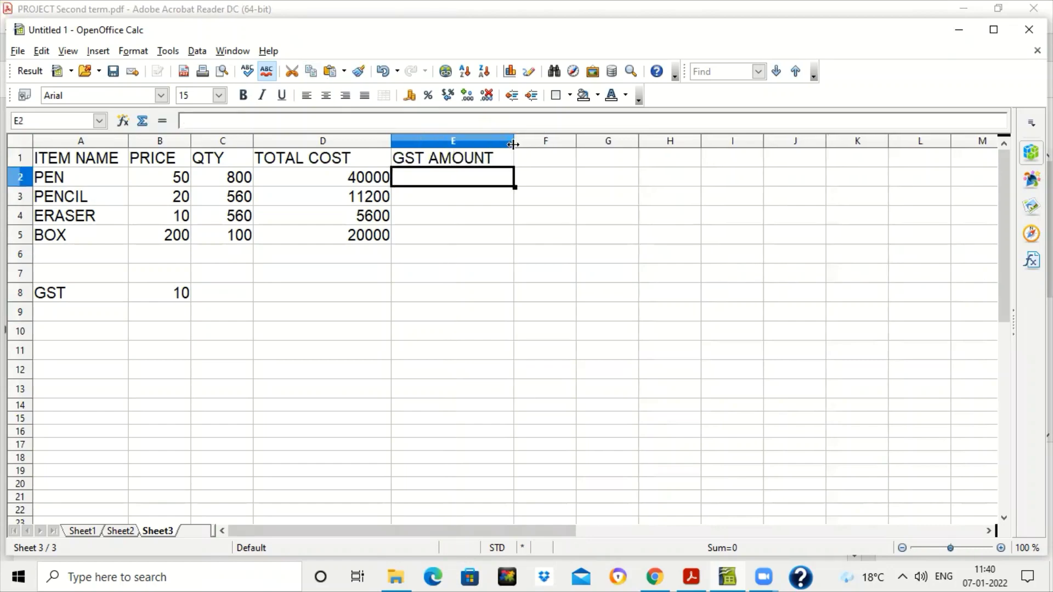
Add the column heading TOTAL COST WITH GST in F1 and widen column F to fit it
left_click(547, 163)
type("TO")
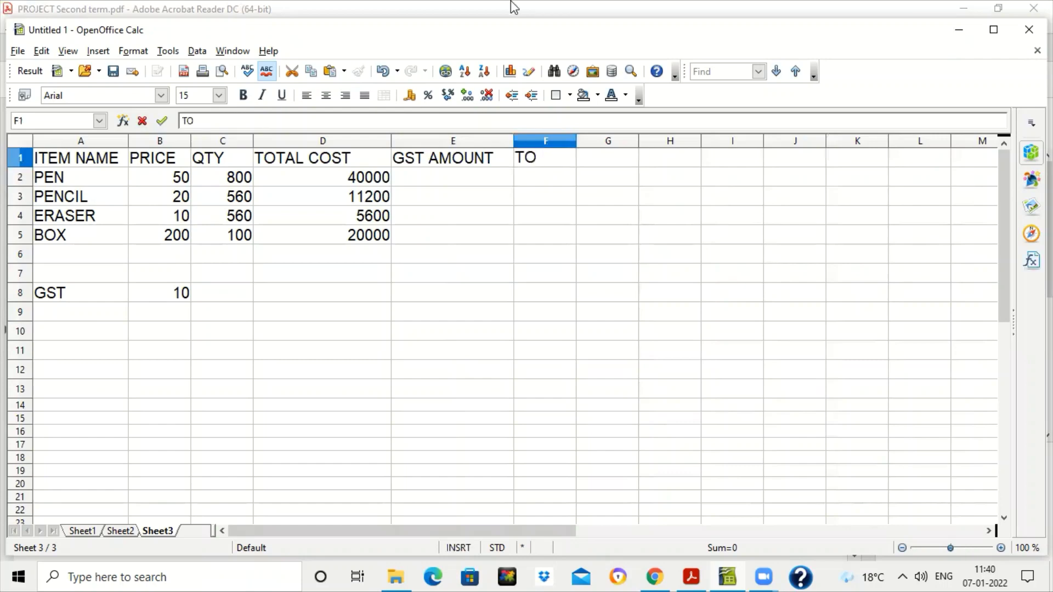
type("TAL")
key("BackSpace")
key("BackSpace")
type("TAL COST WITH GST")
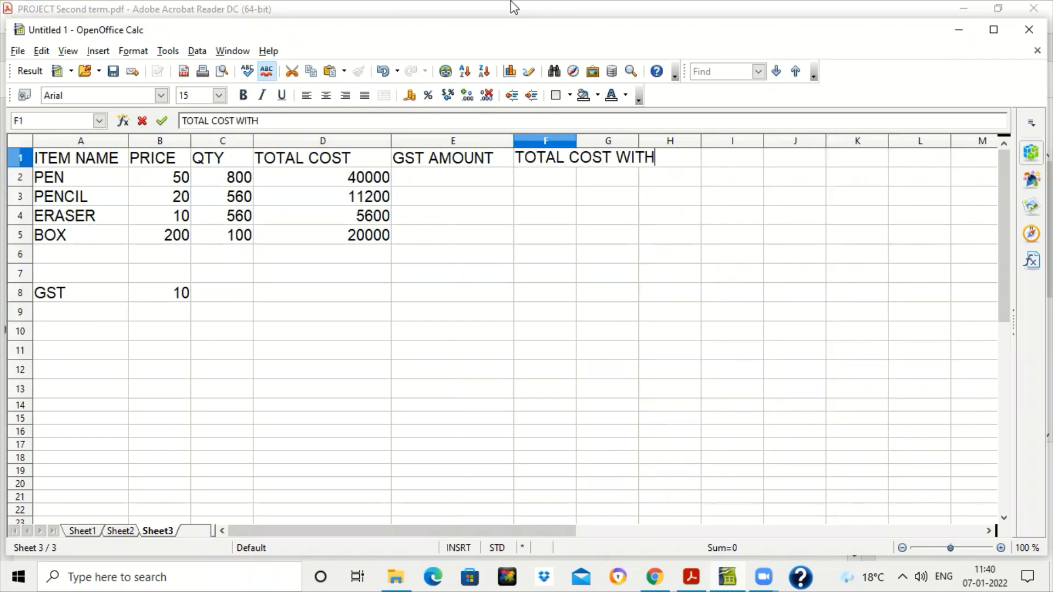
key("Return")
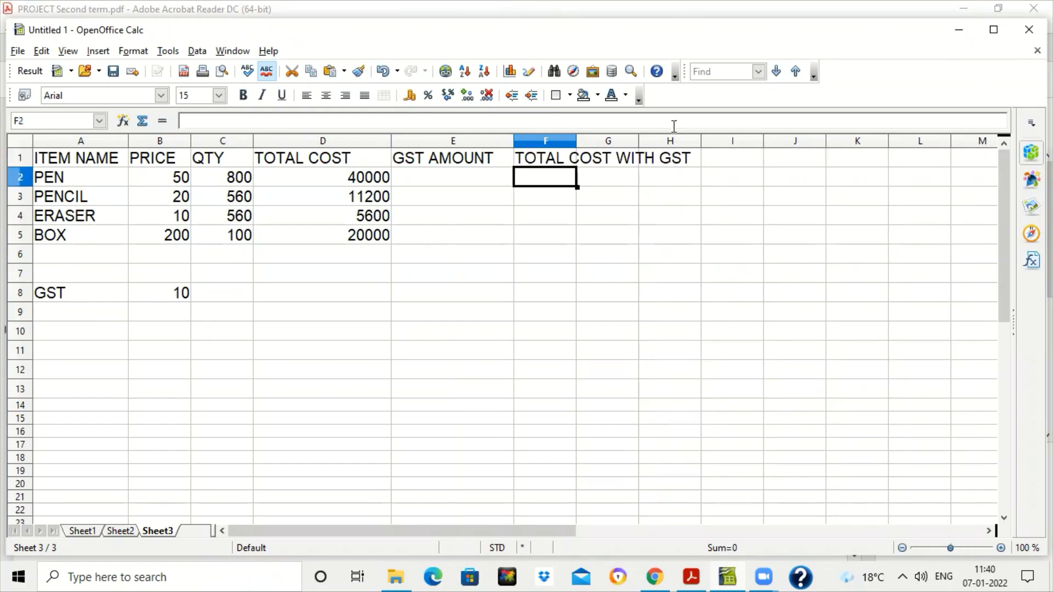
left_click_drag(577, 140, 697, 140)
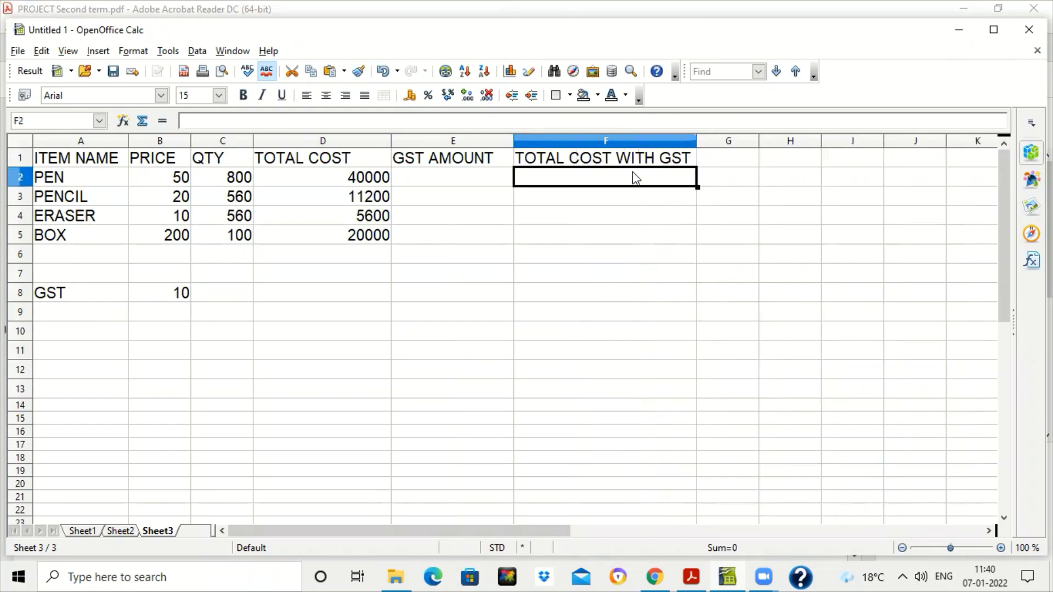
Calculate the pen's GST amount in E2 with the formula =D2*10/100
left_click(418, 181)
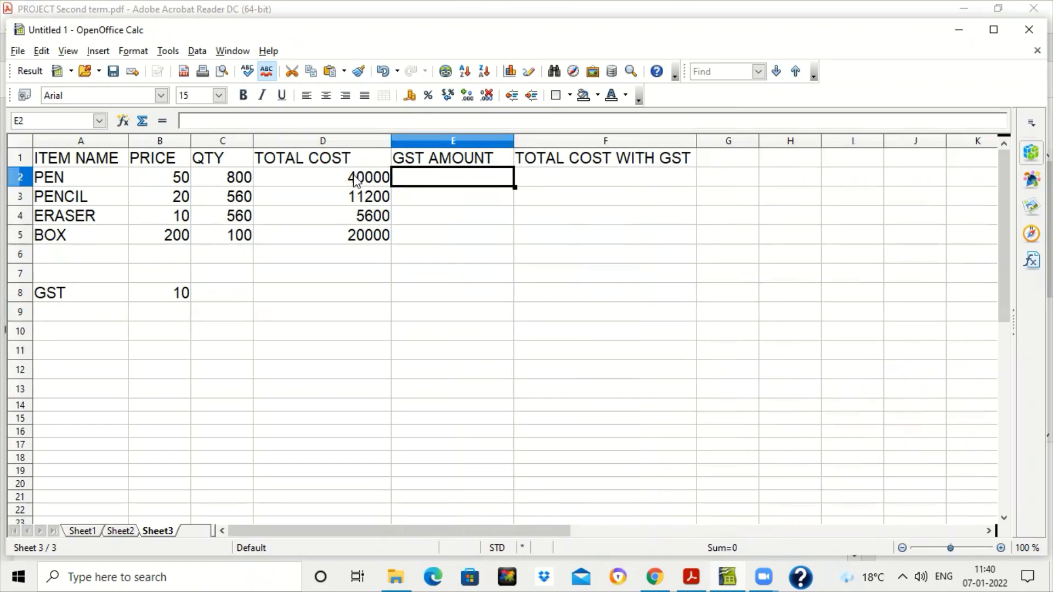
type("=")
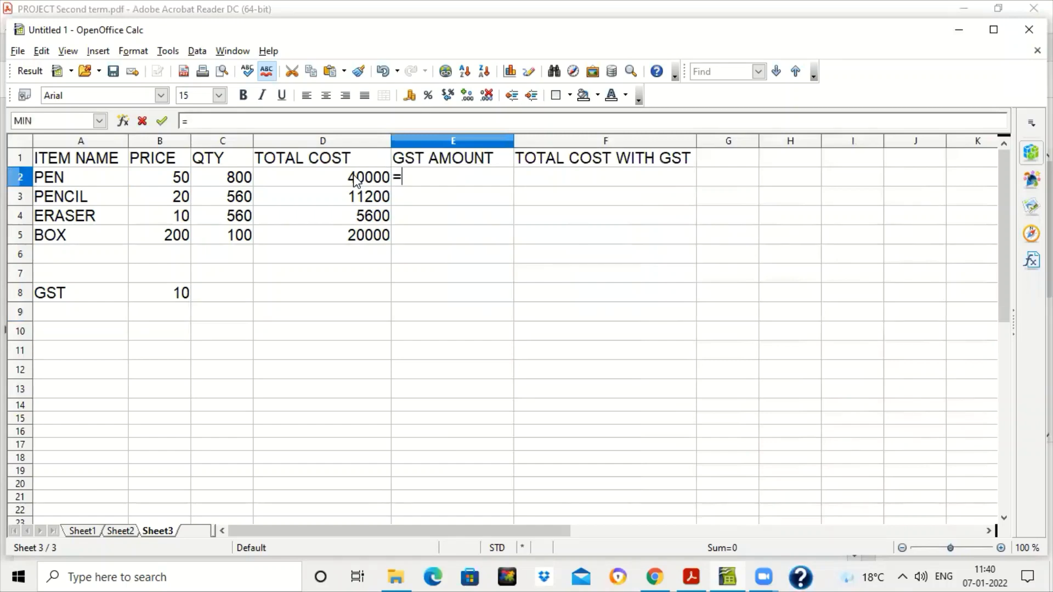
left_click(356, 181)
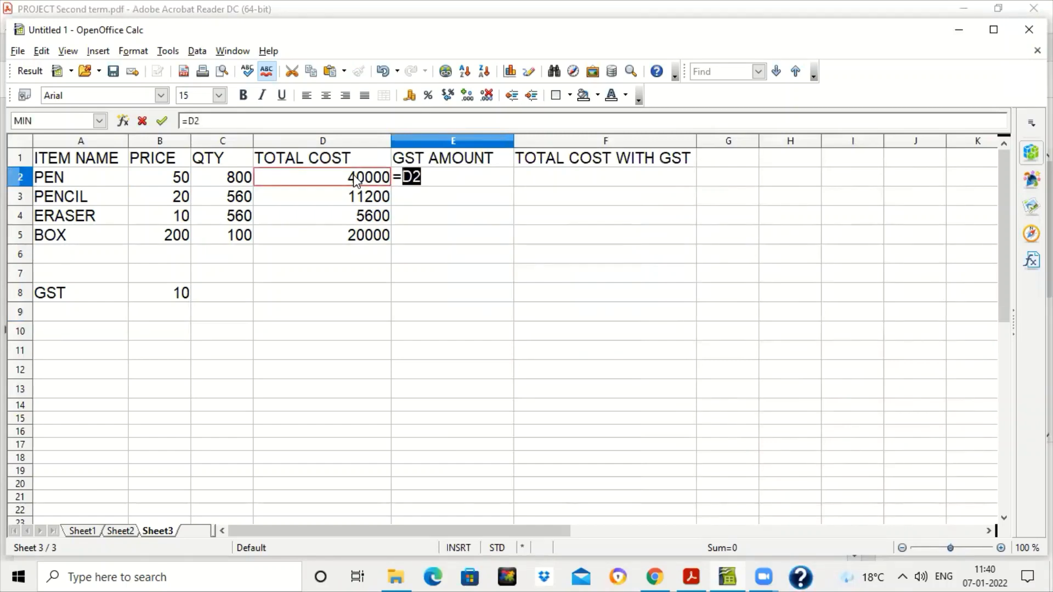
type("*10")
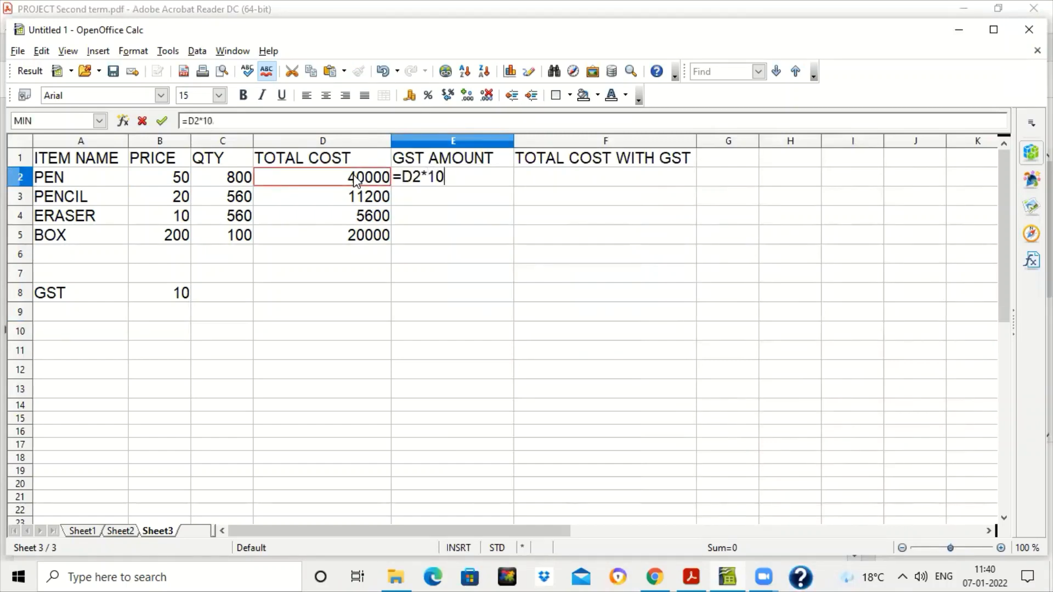
type("/100")
key("Return")
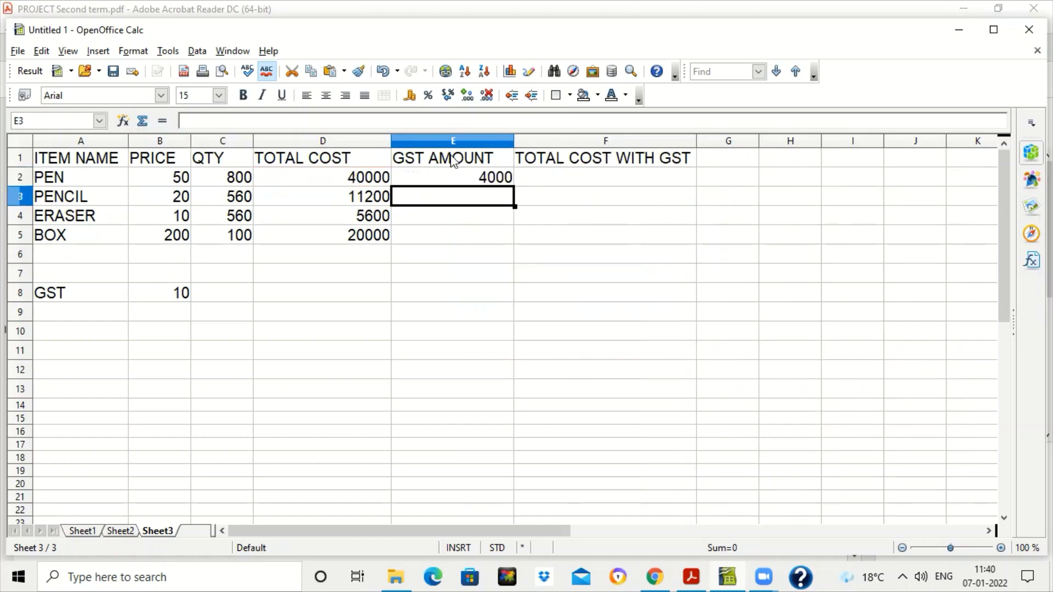
left_click(493, 179)
left_click(335, 183)
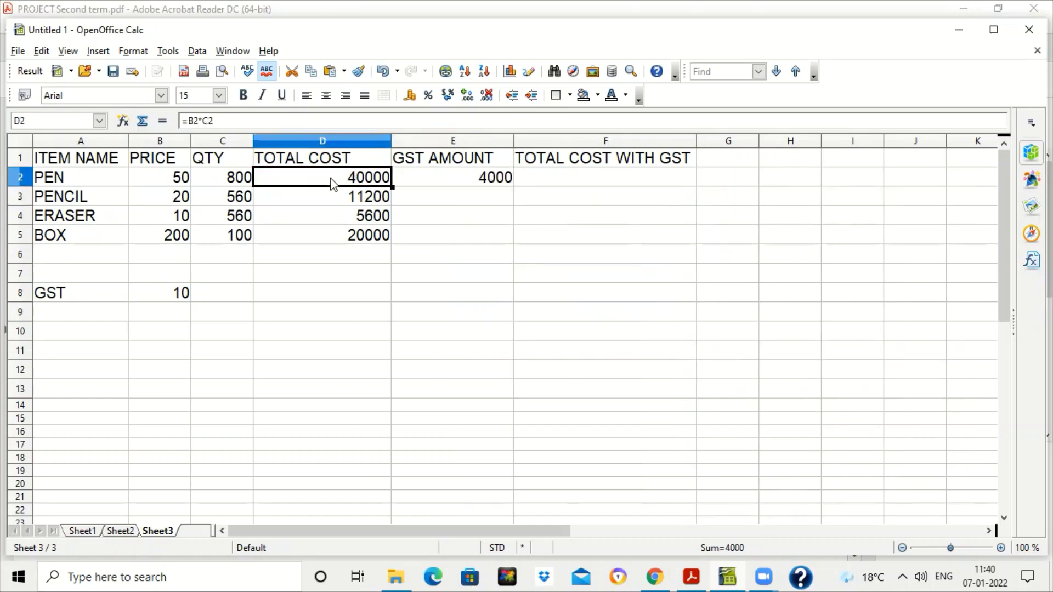
Rewrite the pen's GST amount formula in E2 to reference the GST rate cell, as =D2*B8/100
left_click(509, 185)
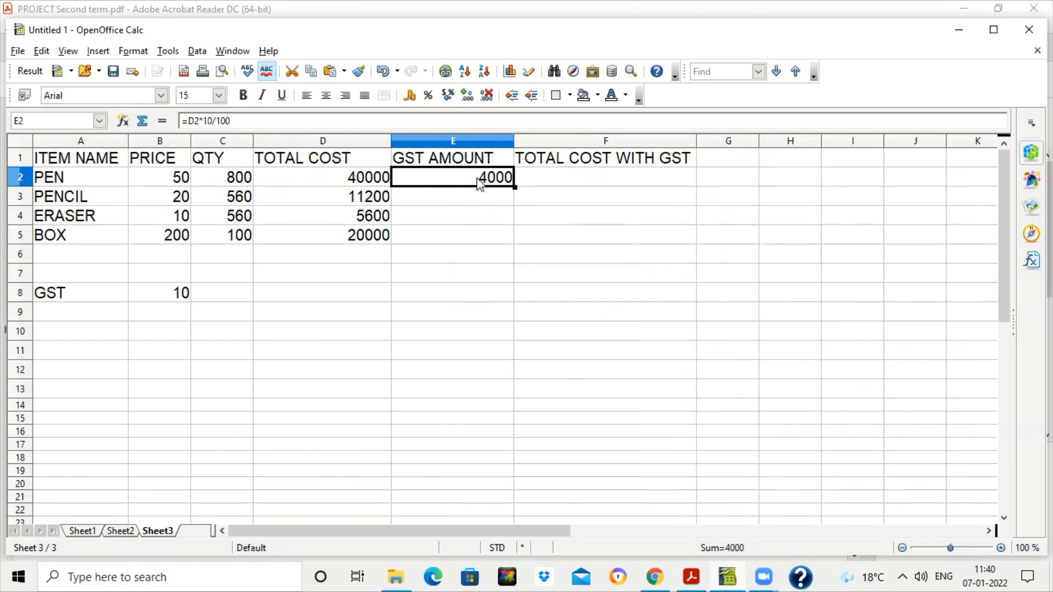
double_click(477, 177)
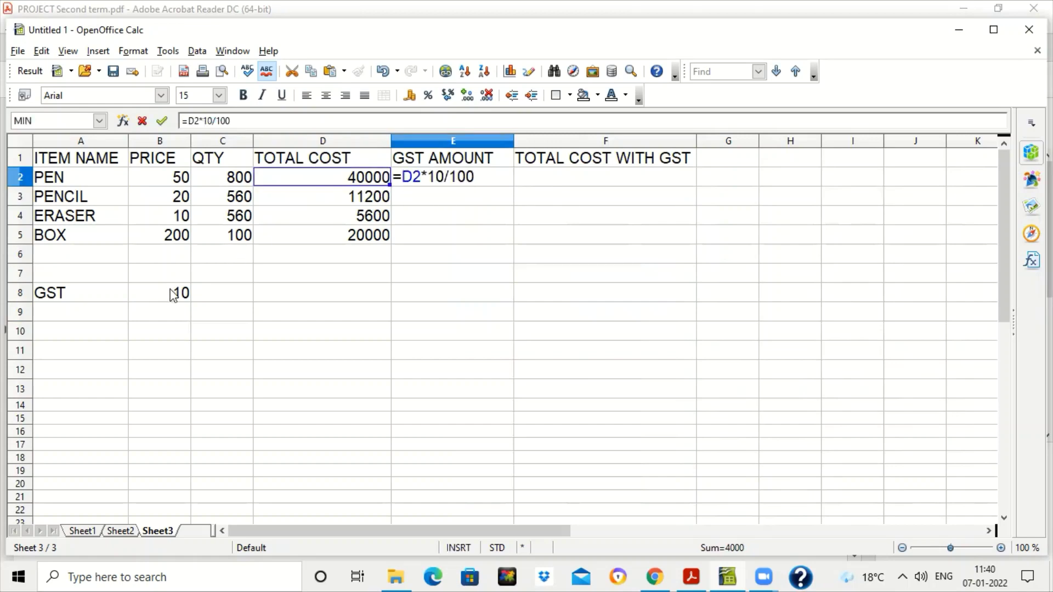
key("BackSpace")
key("BackSpace")
key("BackSpace")
key("BackSpace")
key("BackSpace")
key("BackSpace")
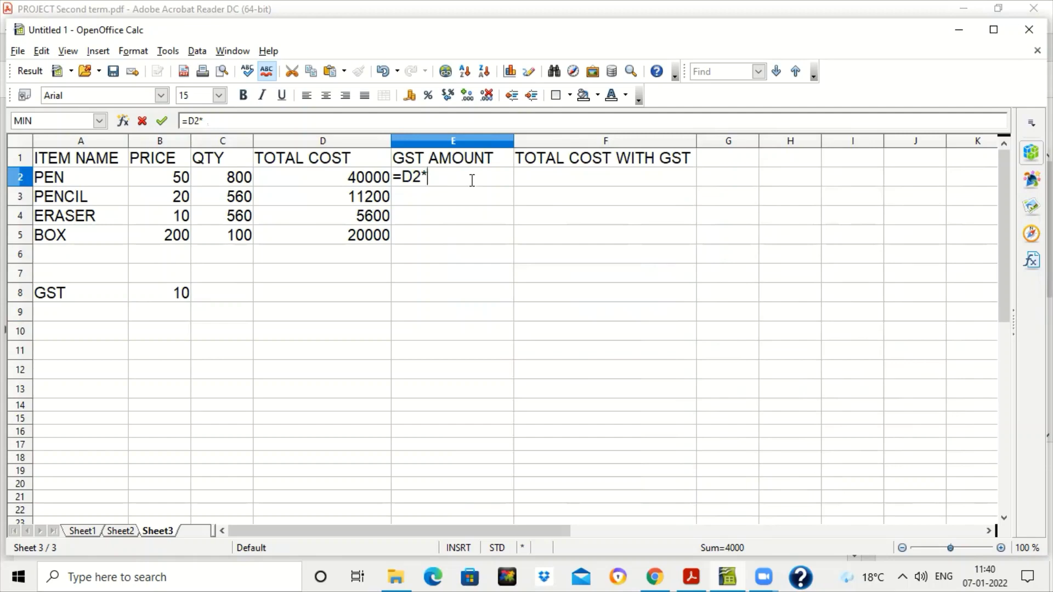
key("alt+Tab")
key("alt+Tab")
left_click(169, 296)
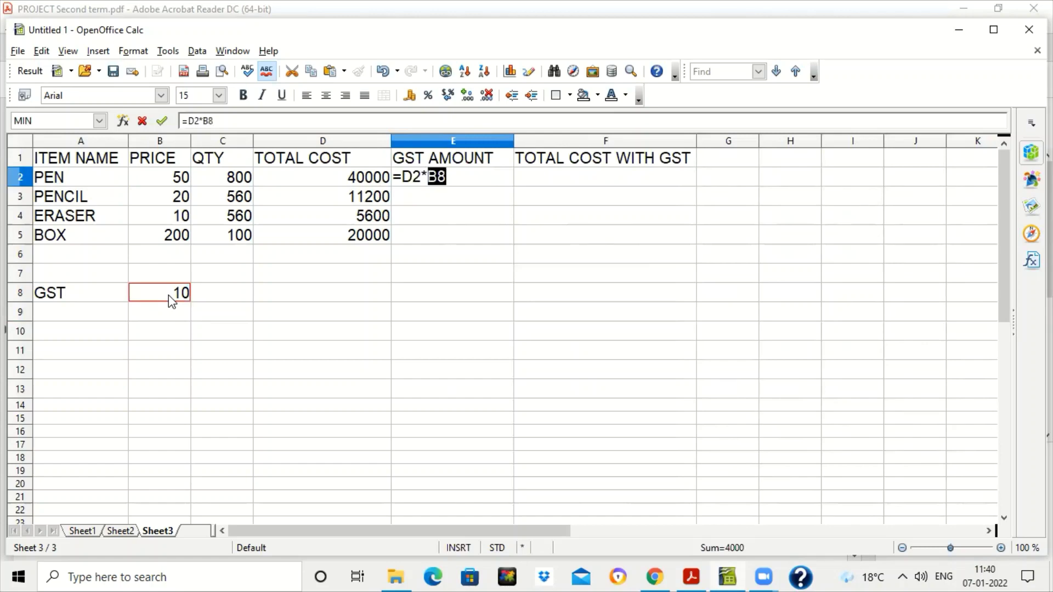
left_click(468, 176)
type("/100")
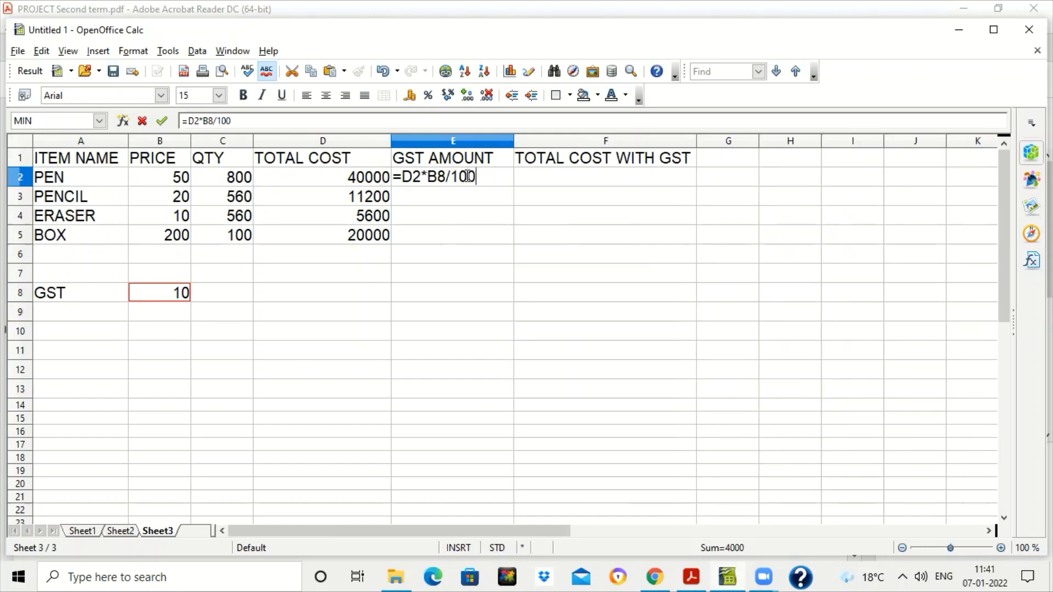
key("Return")
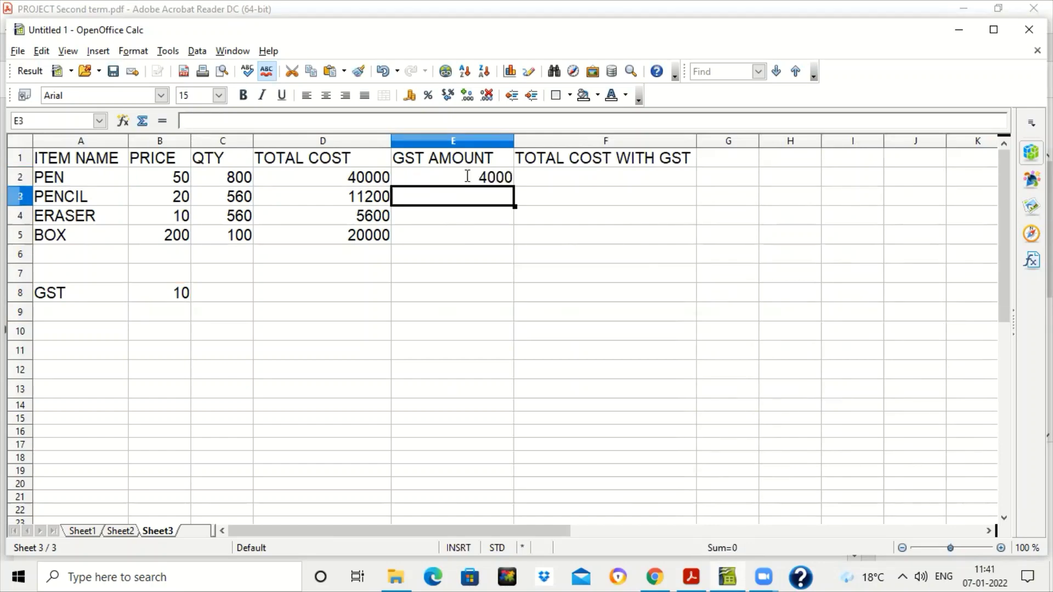
Make the GST rate reference in E2 absolute so the formula reads =D2*$B$8/100, and review the edited formula
left_click(467, 176)
double_click(467, 176)
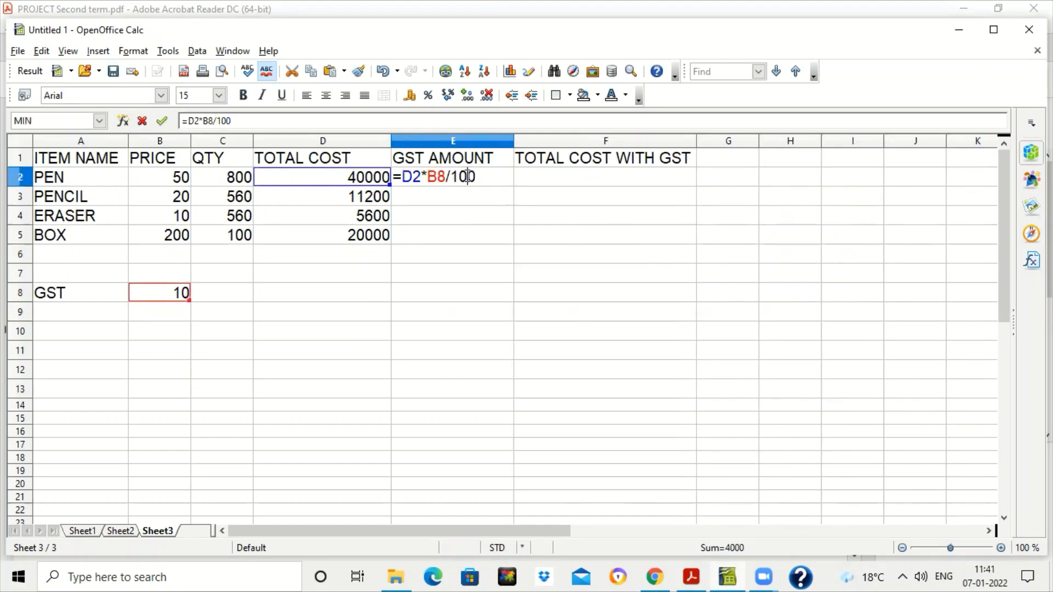
left_click(430, 176)
type("$")
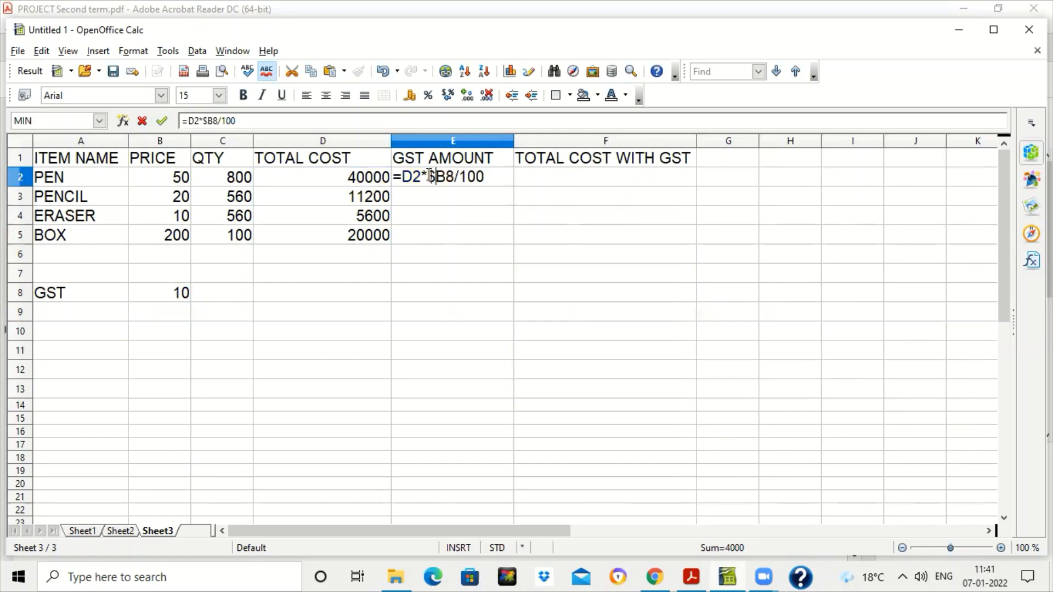
type("$")
key("Return")
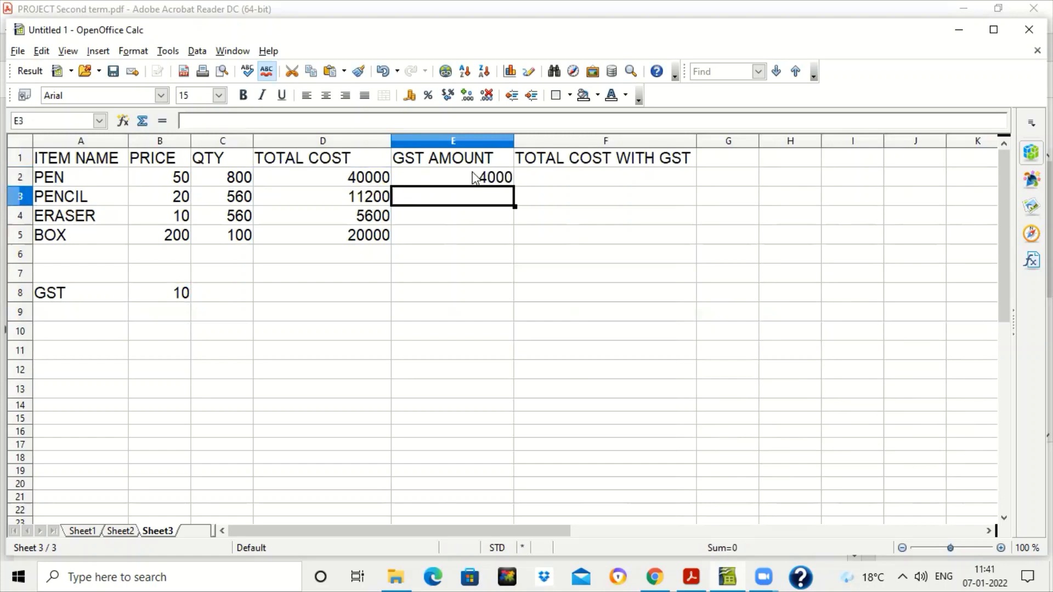
double_click(476, 177)
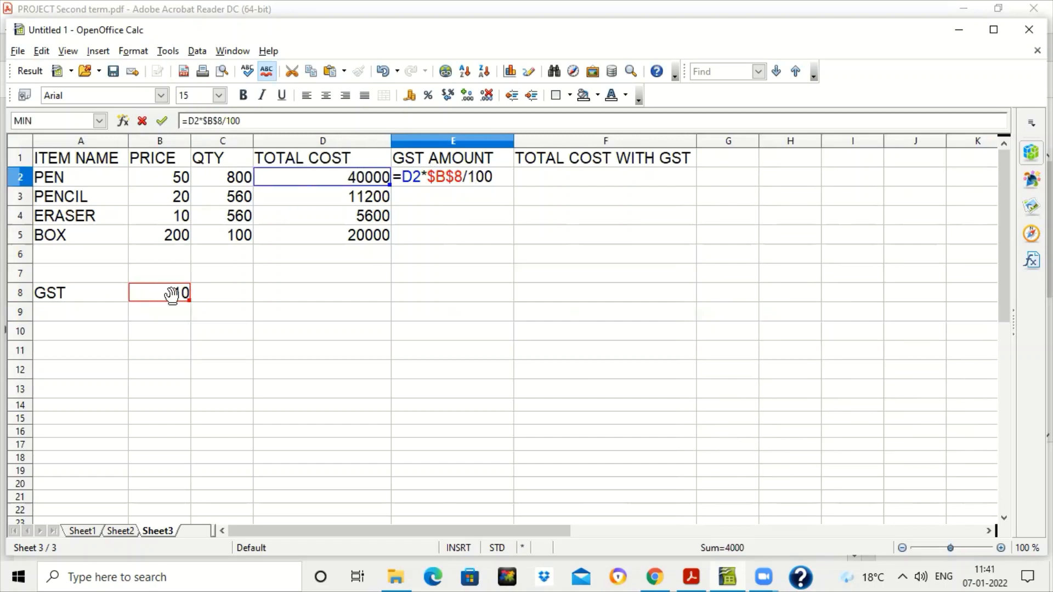
key("Return")
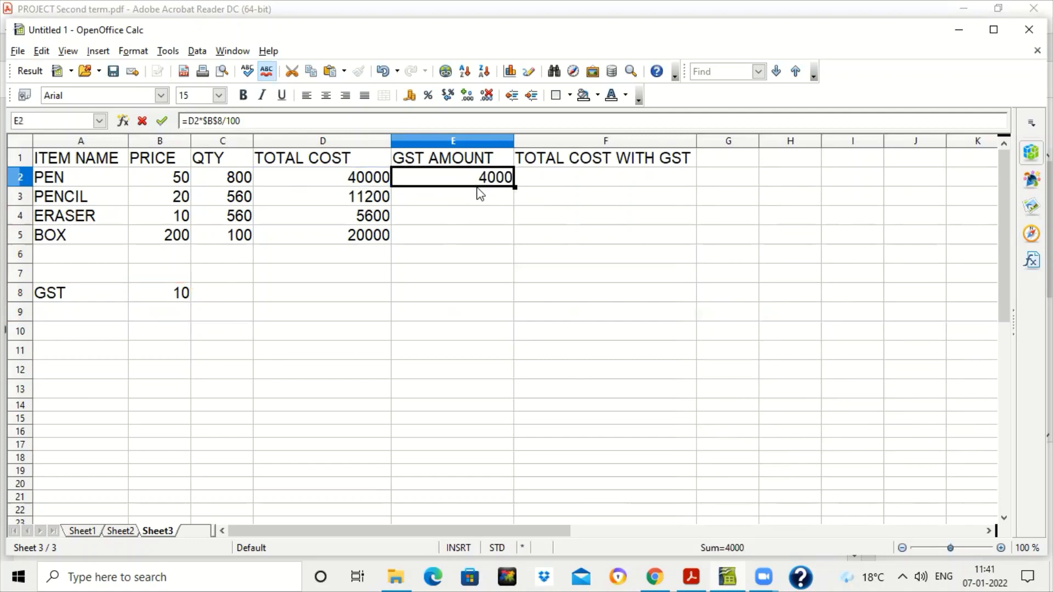
Copy the GST amount formula from E2 down to E5 and check the copied formulas for pencil and box
left_click_drag(514, 186, 513, 246)
left_click(492, 197)
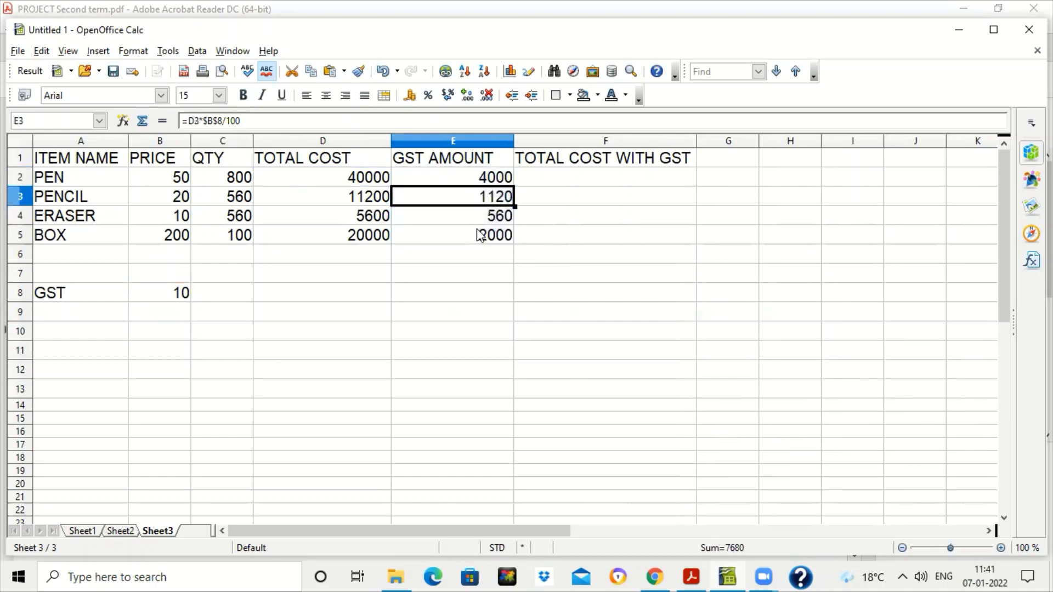
double_click(479, 237)
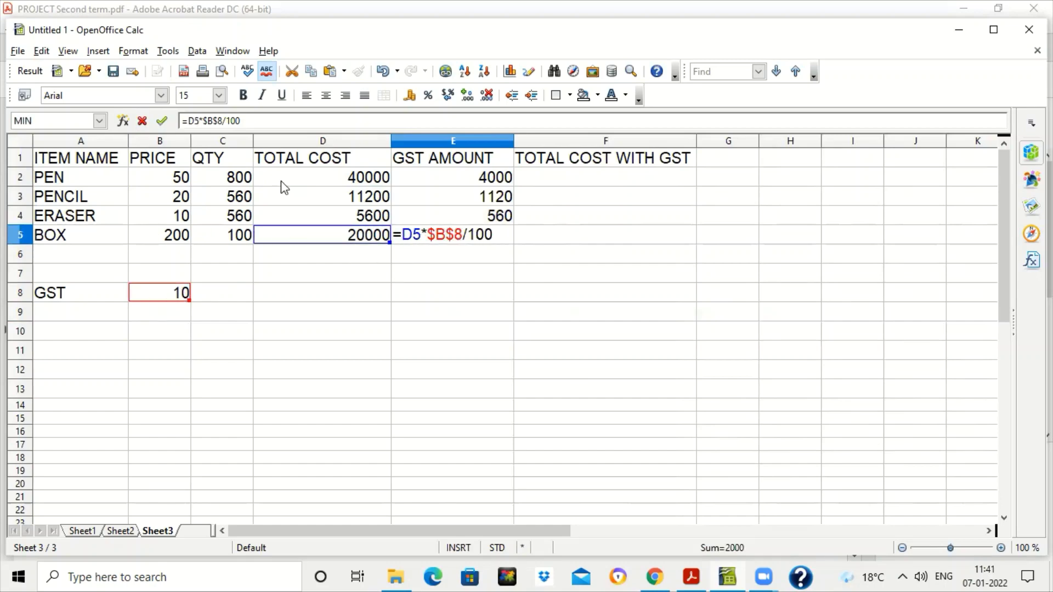
key("Return")
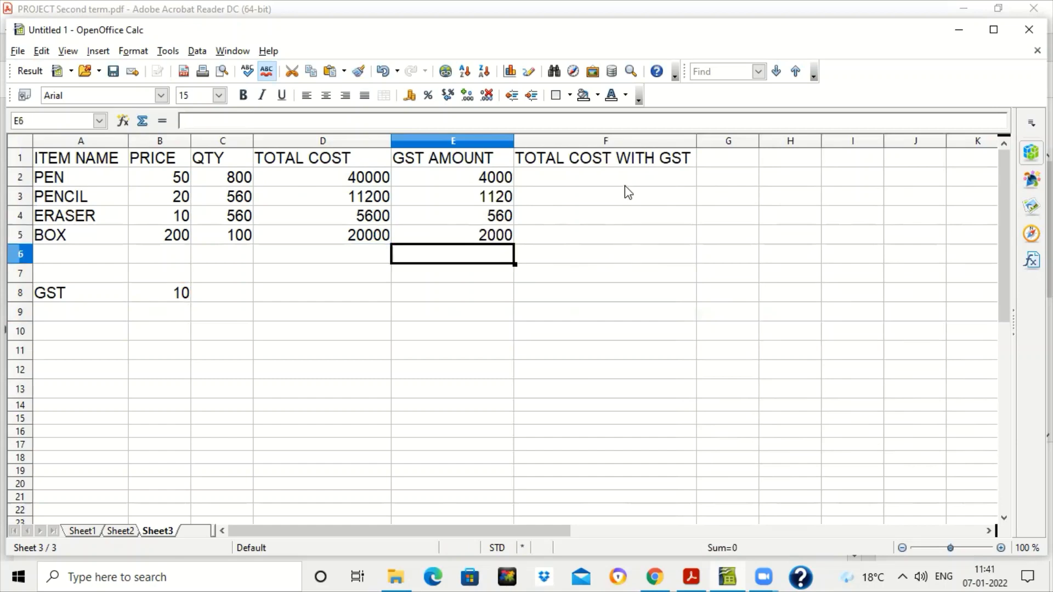
Calculate the pen's total cost with GST in F2 with the formula =D2+E2
left_click(624, 181)
type("=")
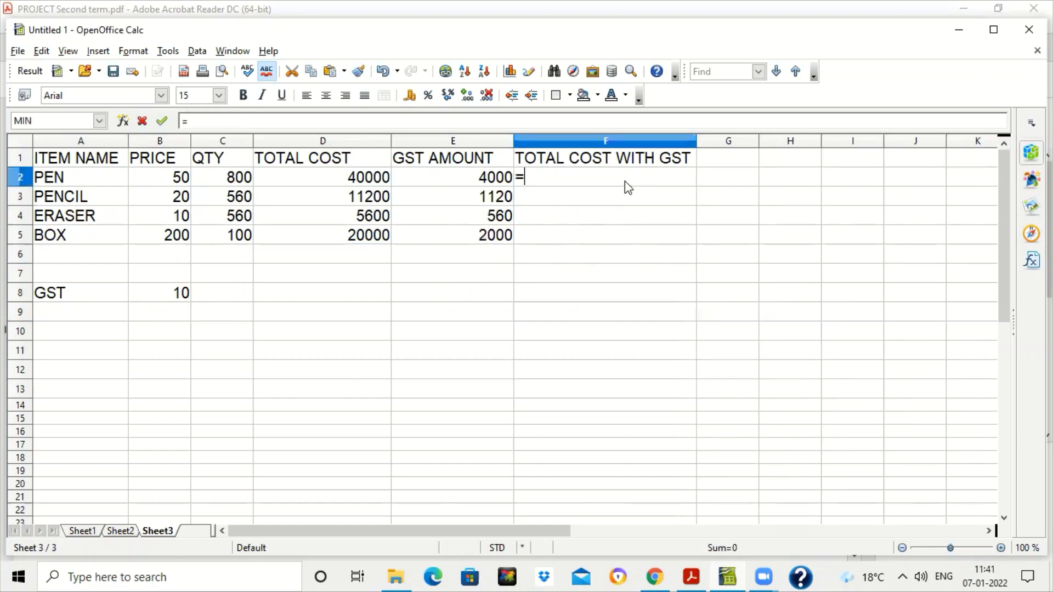
left_click(370, 184)
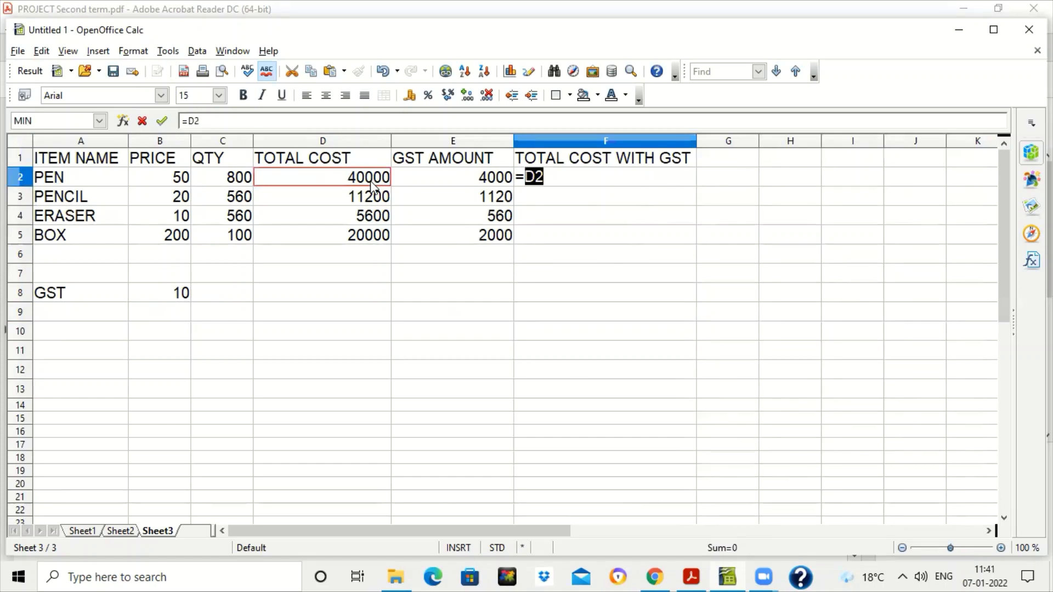
type("+")
left_click(443, 176)
key("Return")
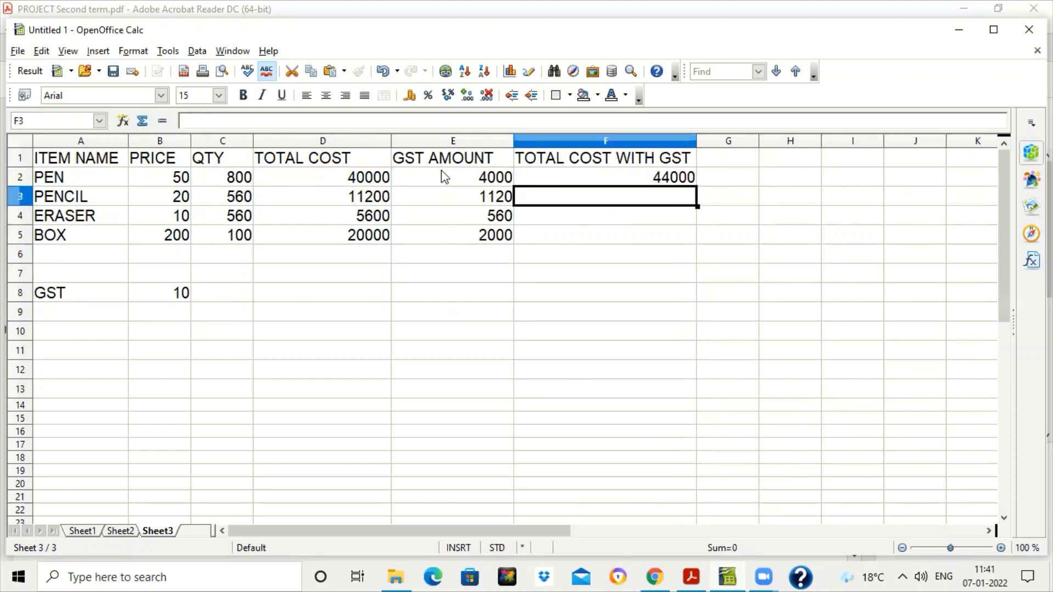
Fill the total cost with GST formula from F2 down the item rows and delete the surplus formula in F6
left_click(640, 176)
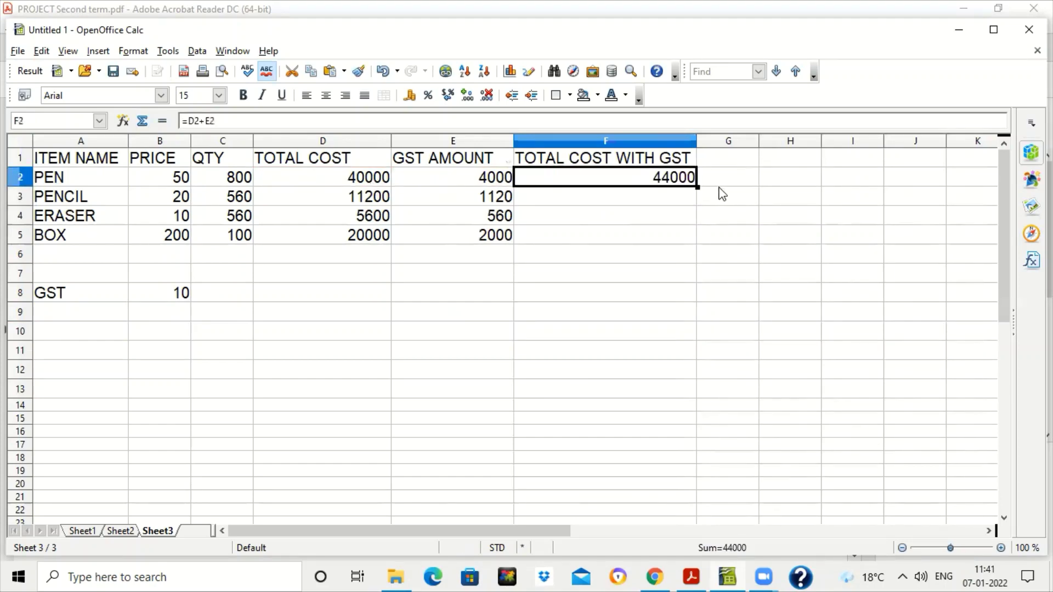
left_click_drag(693, 212, 689, 256)
left_click(673, 256)
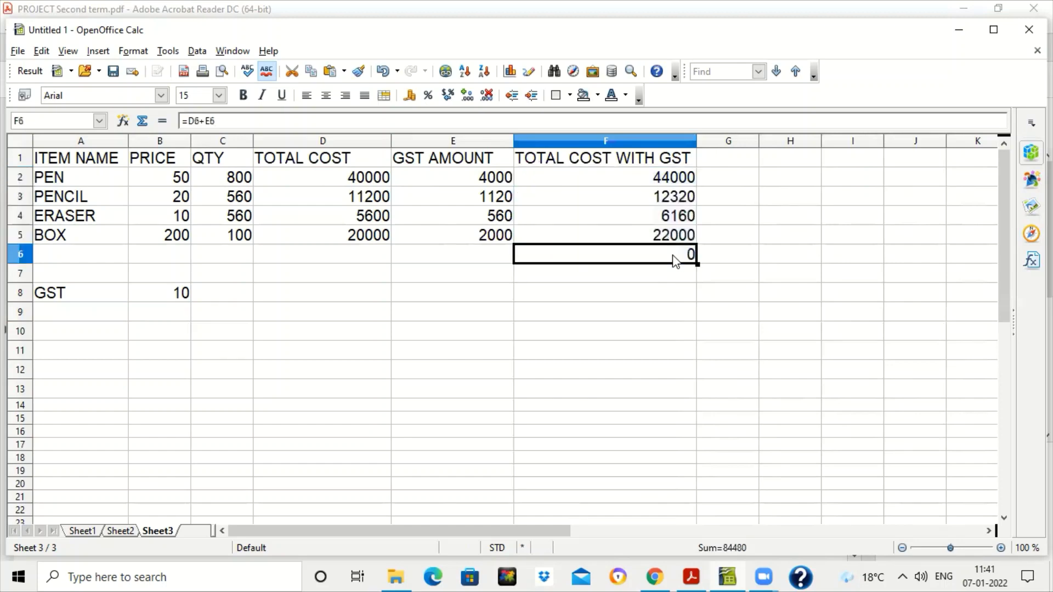
key("BackSpace")
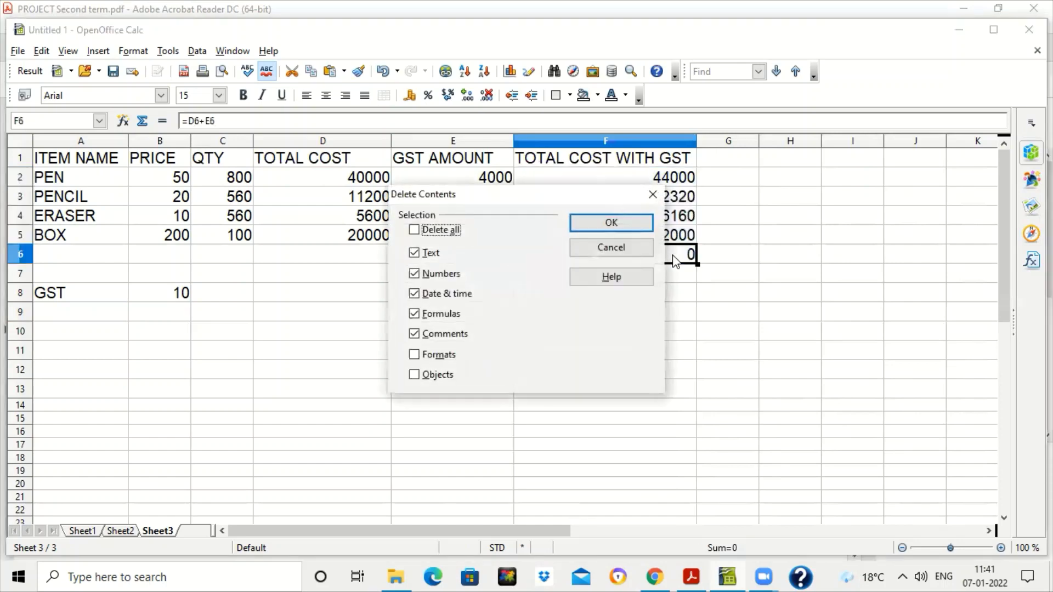
left_click(583, 225)
Check the formula in F2 and switch to Acrobat Reader to view Q5 in the project PDF
double_click(605, 178)
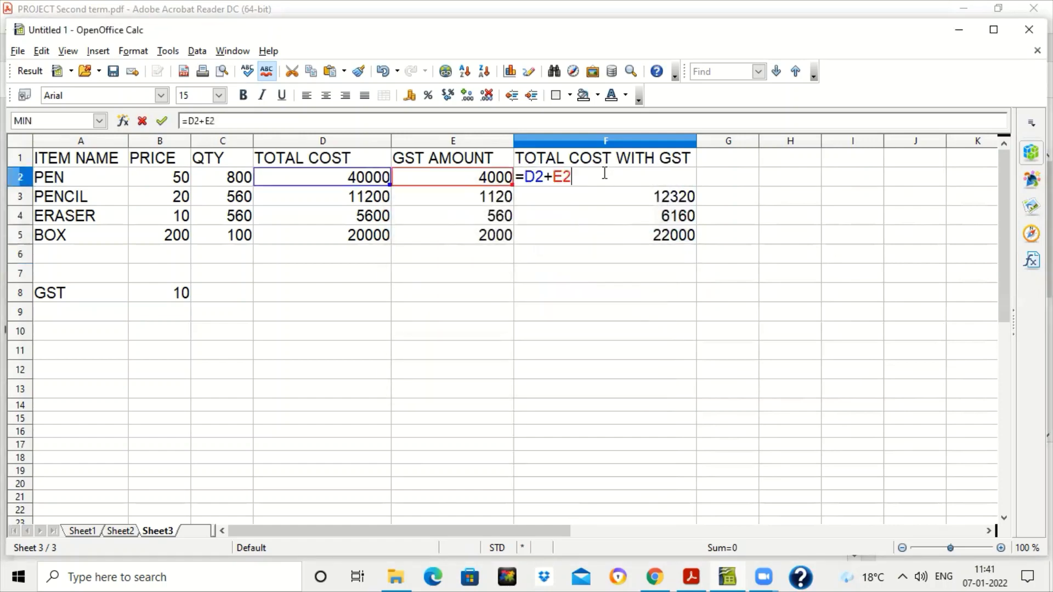
key("Escape")
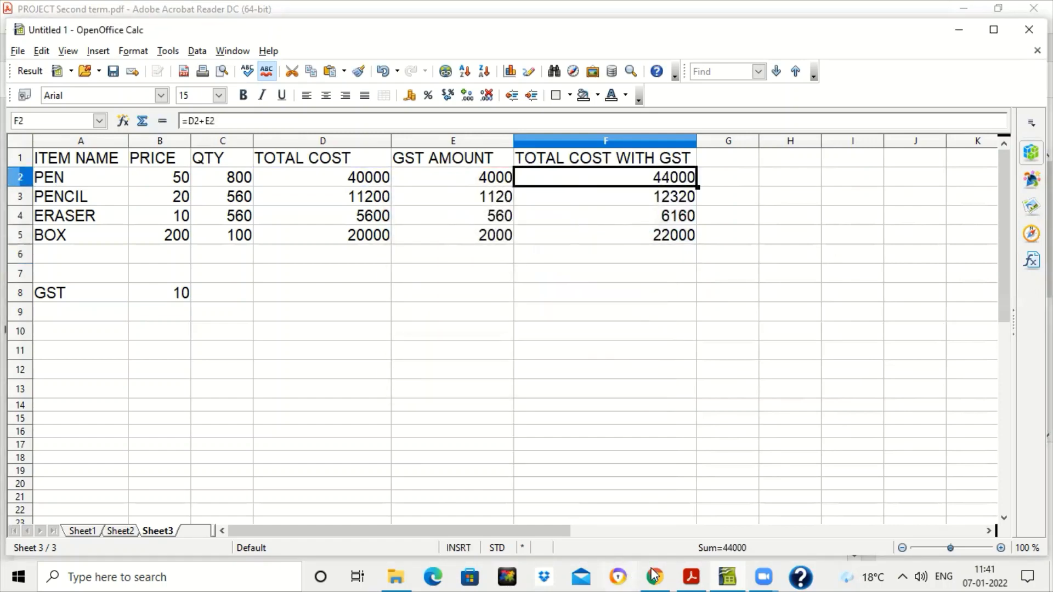
left_click(692, 576)
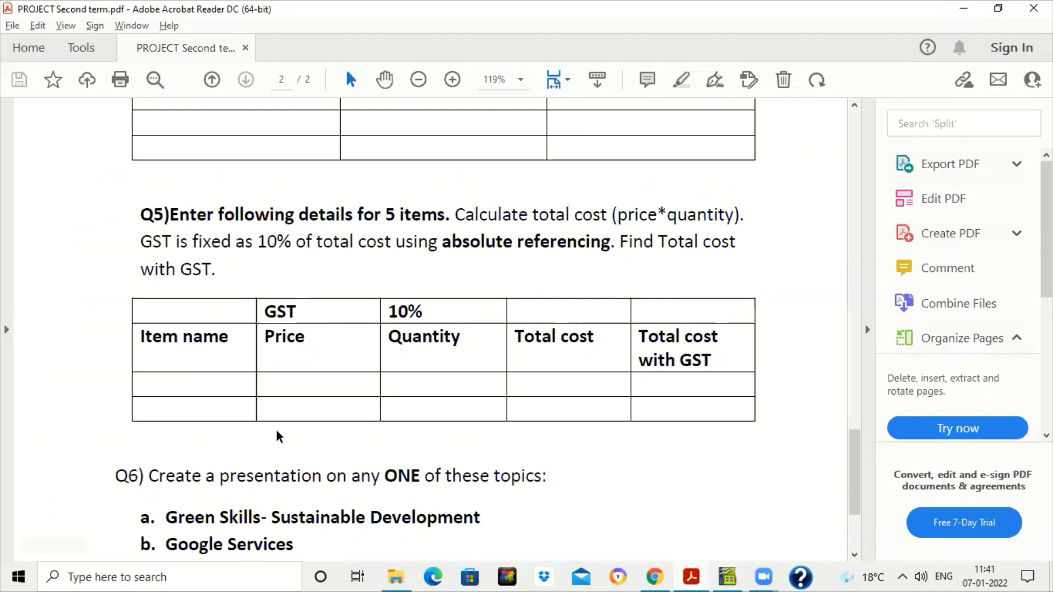